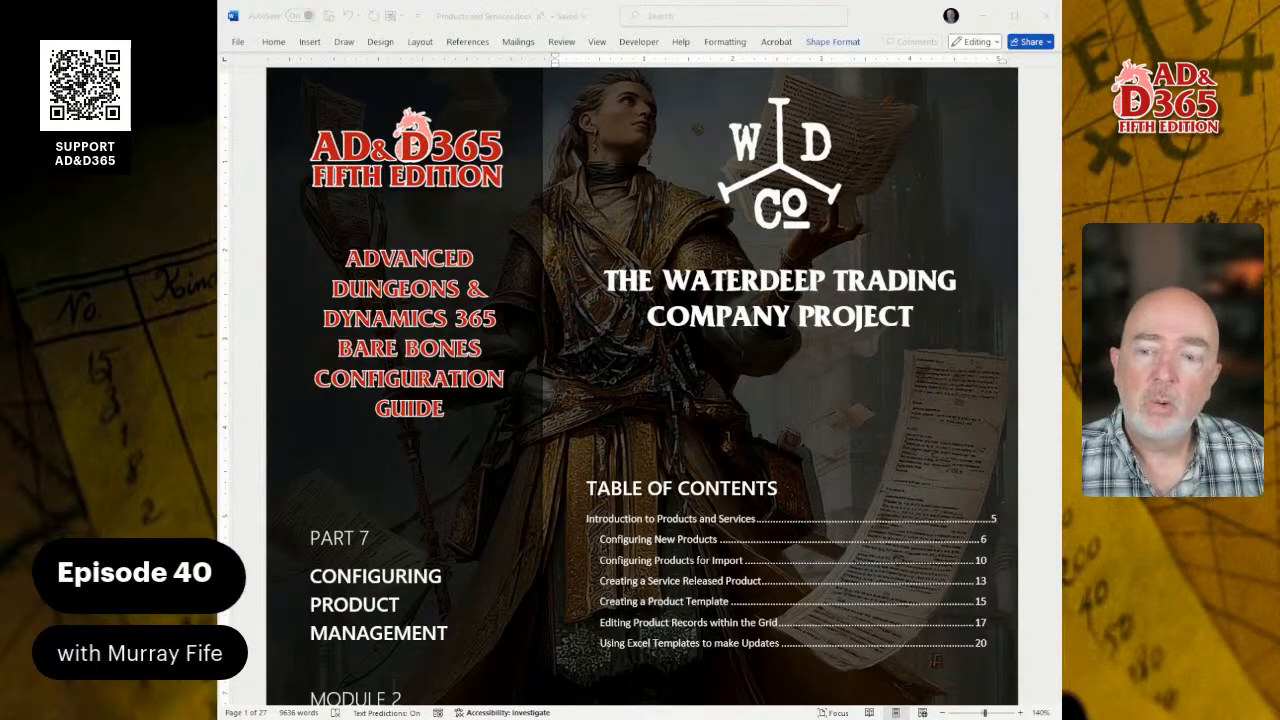
Step: Go to the guide's Configuring New Products section and examine its overview, objective and how-to steps for creating a physical product
scroll(642, 387, down, 2)
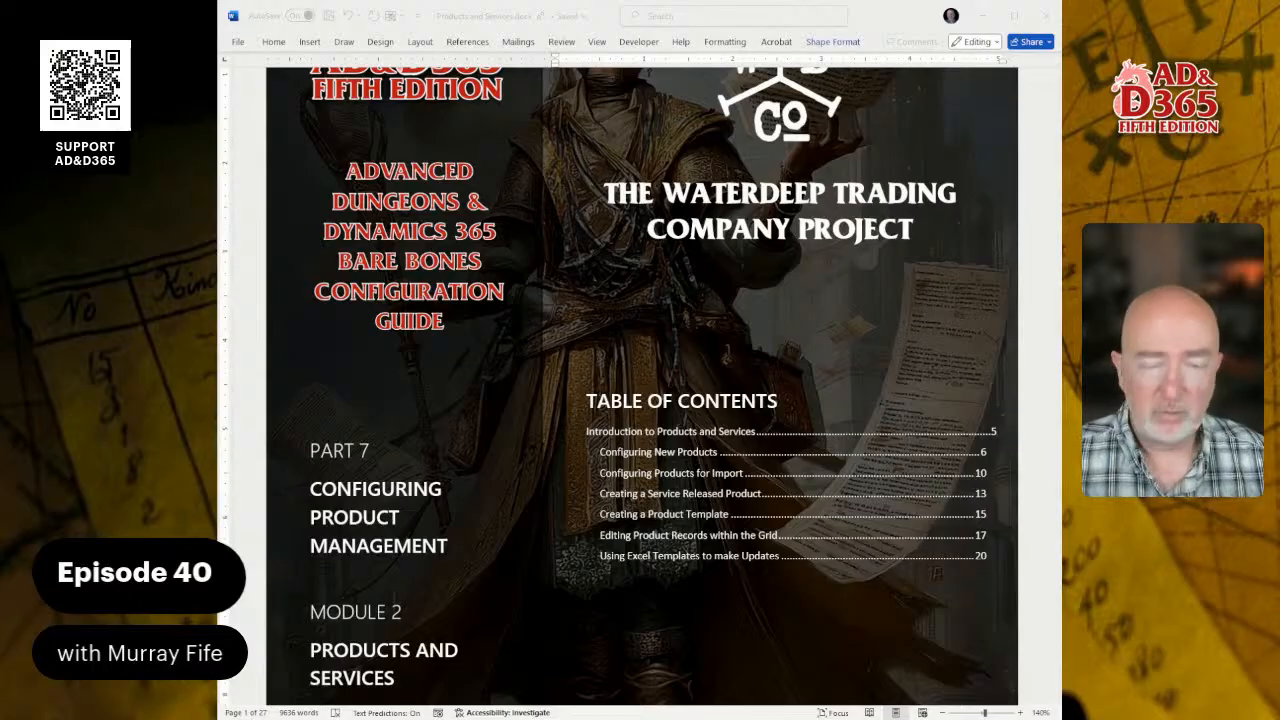
click(695, 460)
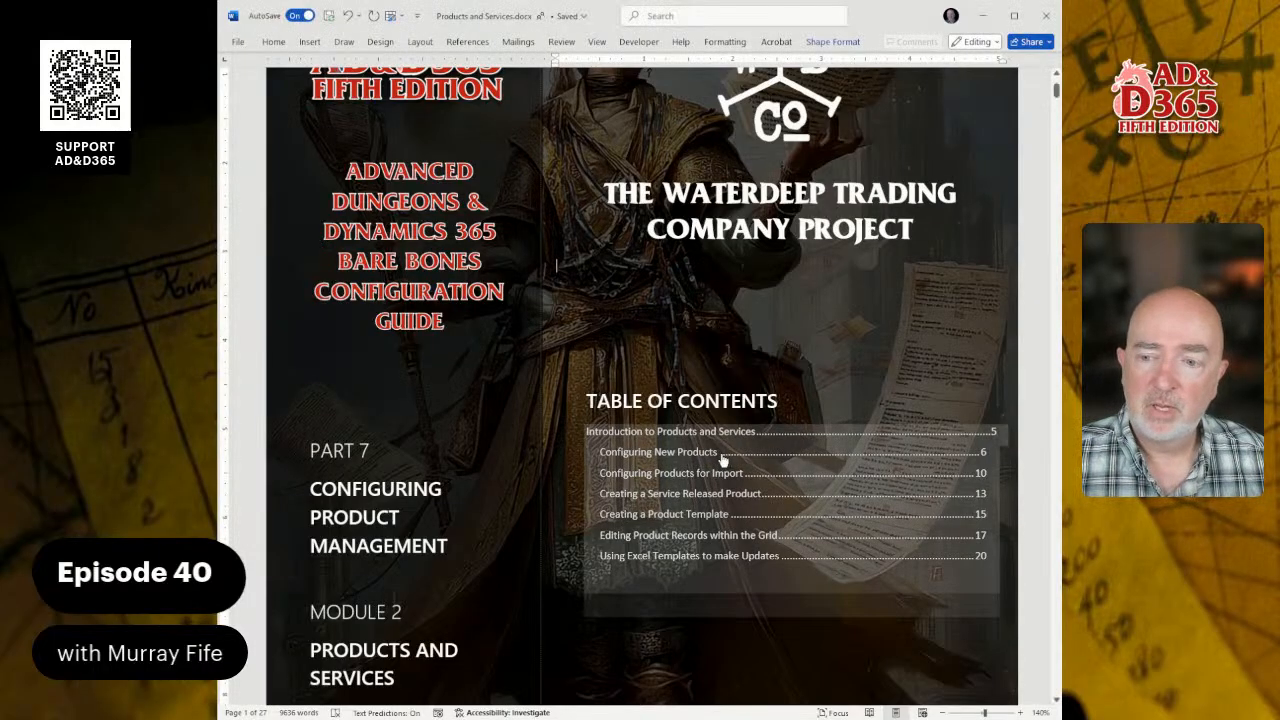
scroll(817, 445, down, 10)
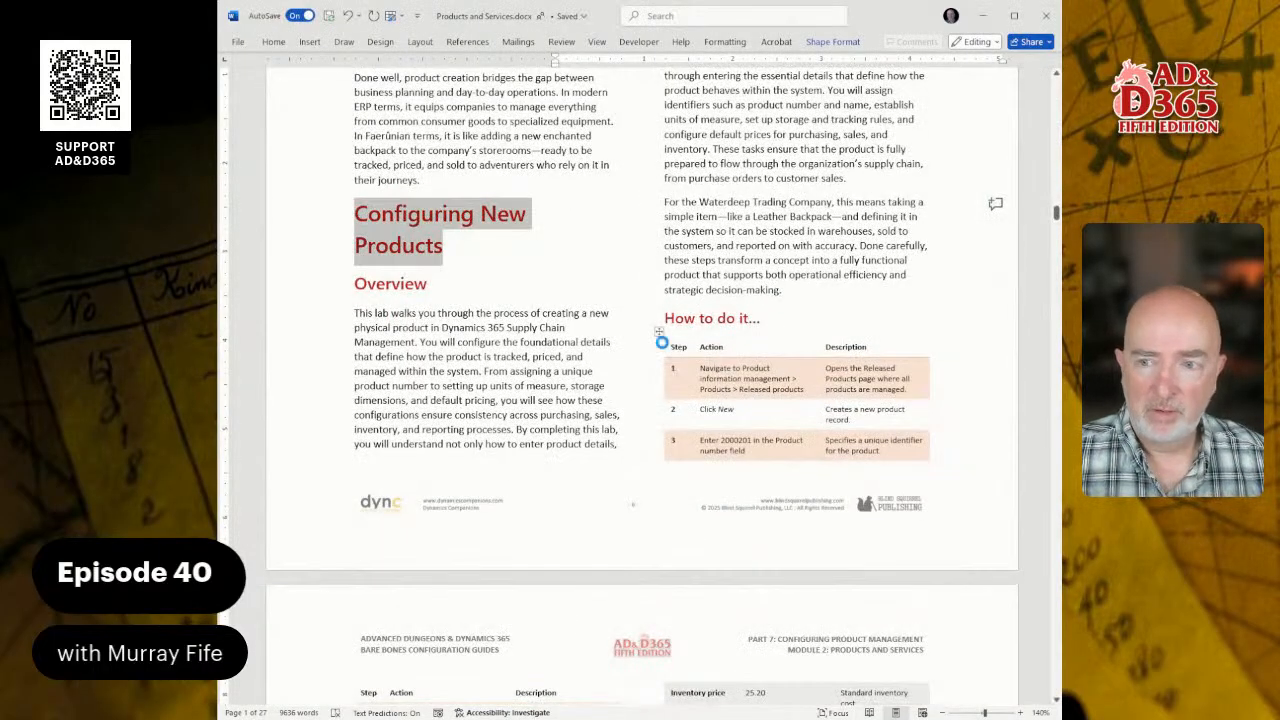
scroll(662, 340, up, 5)
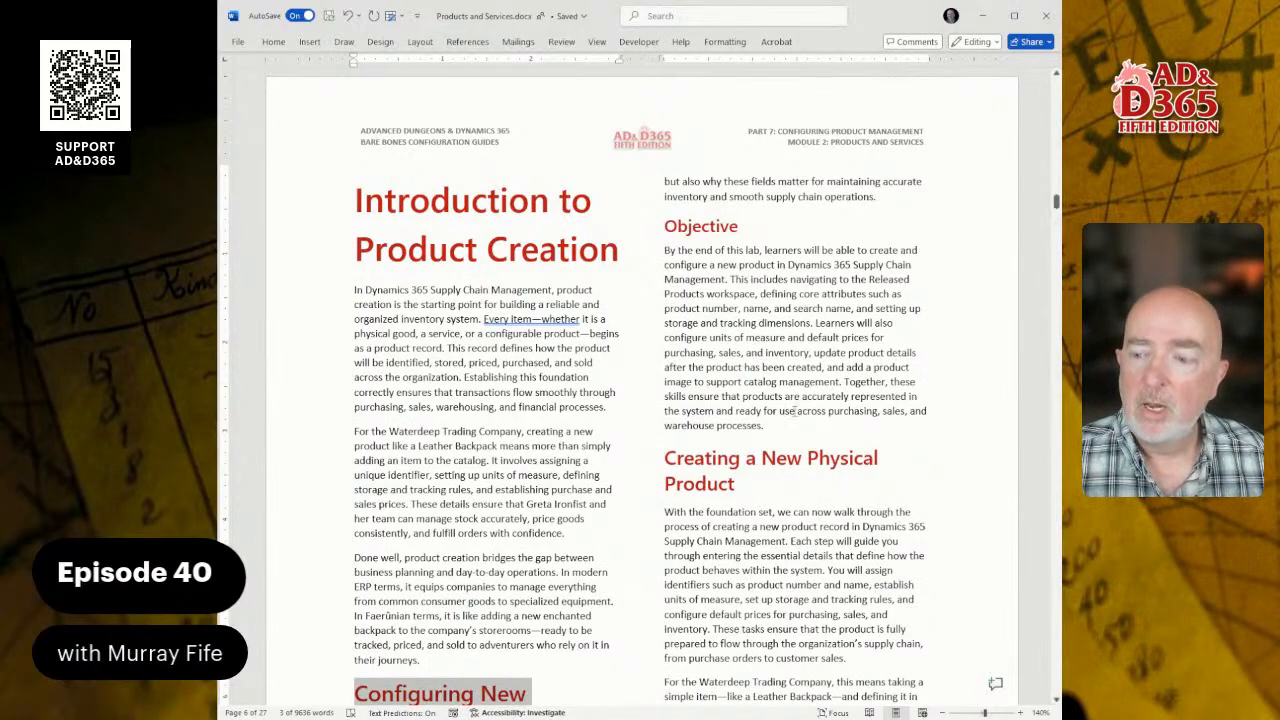
scroll(321, 481, down, 5)
scroll(793, 393, down, 3)
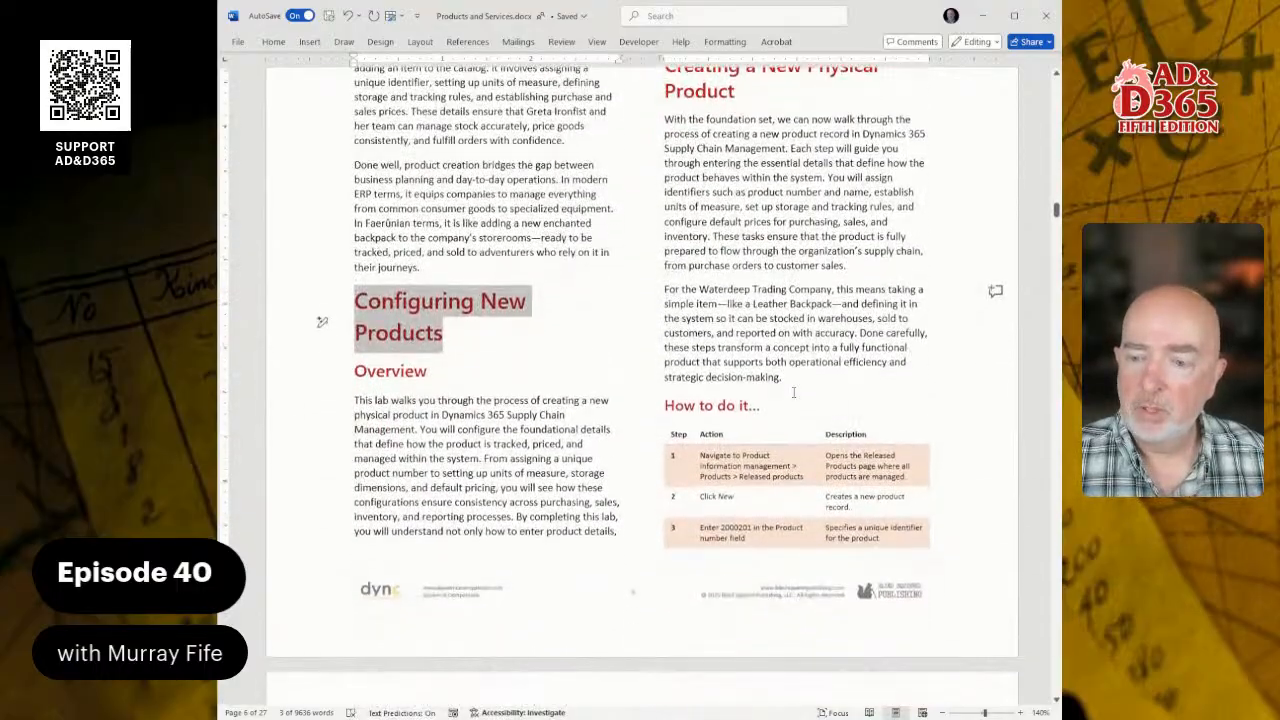
scroll(793, 393, down, 7)
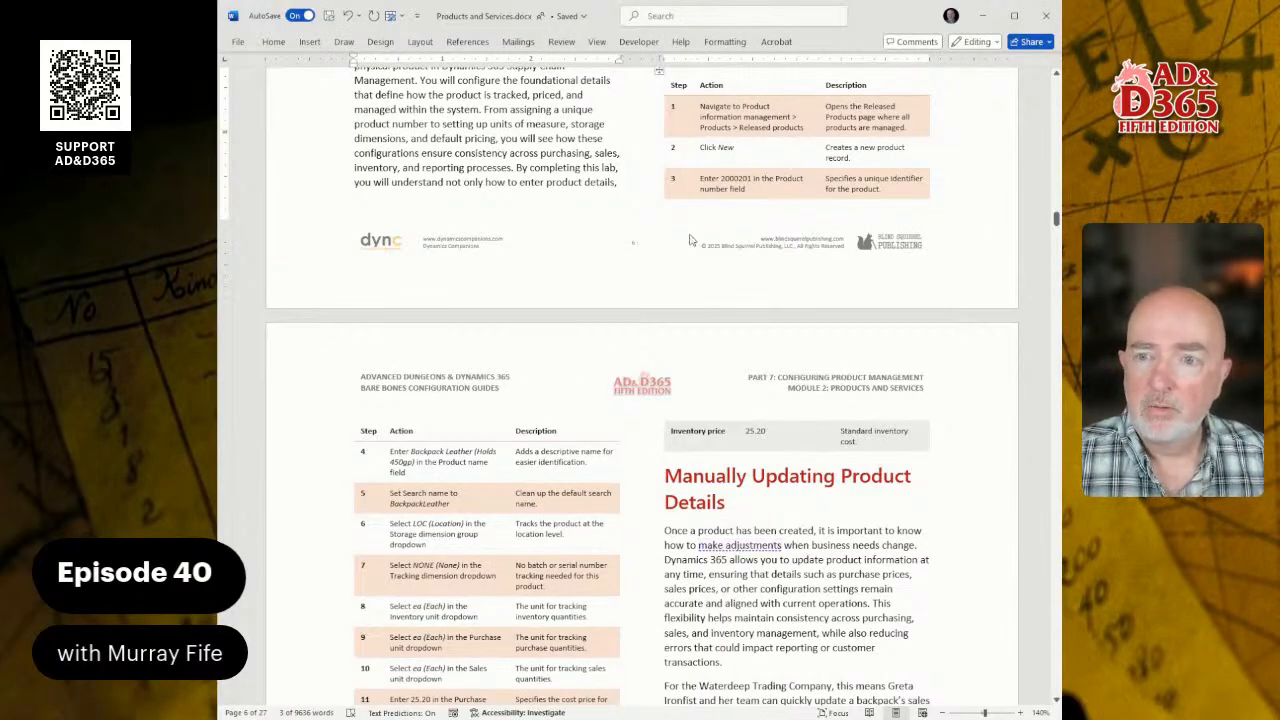
scroll(713, 283, up, 1)
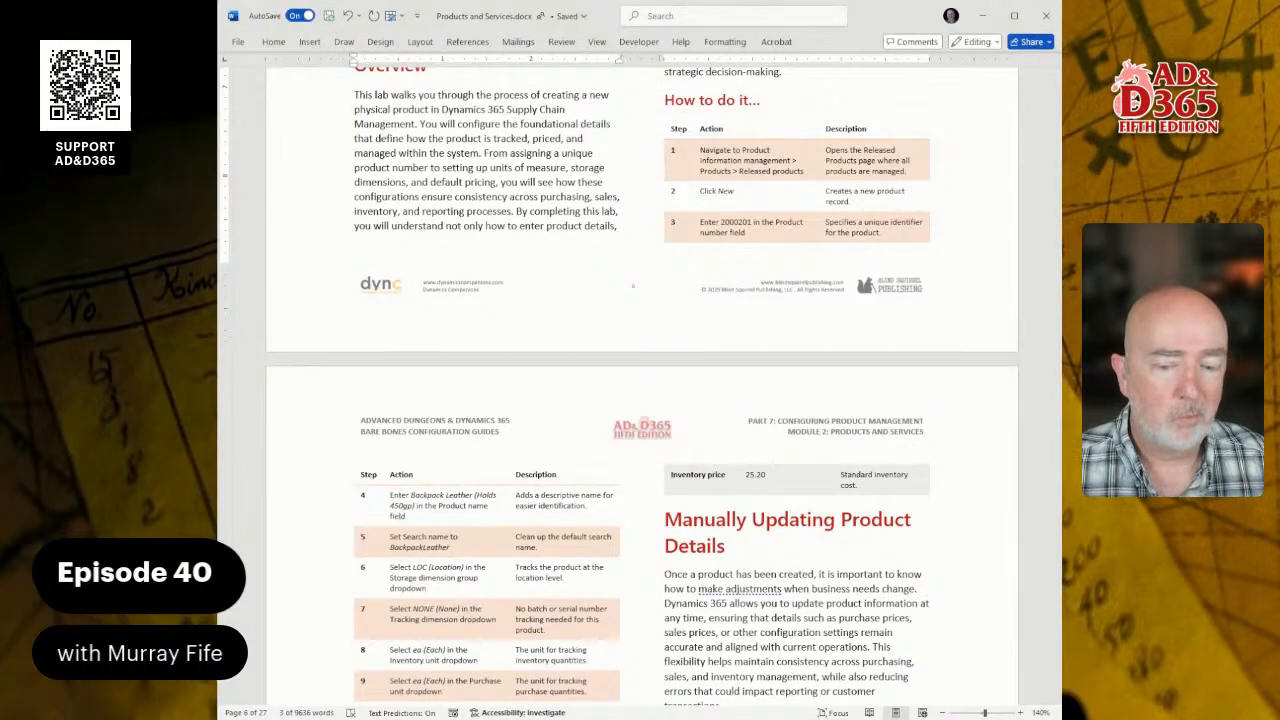
Step: Switch to Dynamics 365 and open the Released products page under Products in the Product information management module
key(alt+Tab)
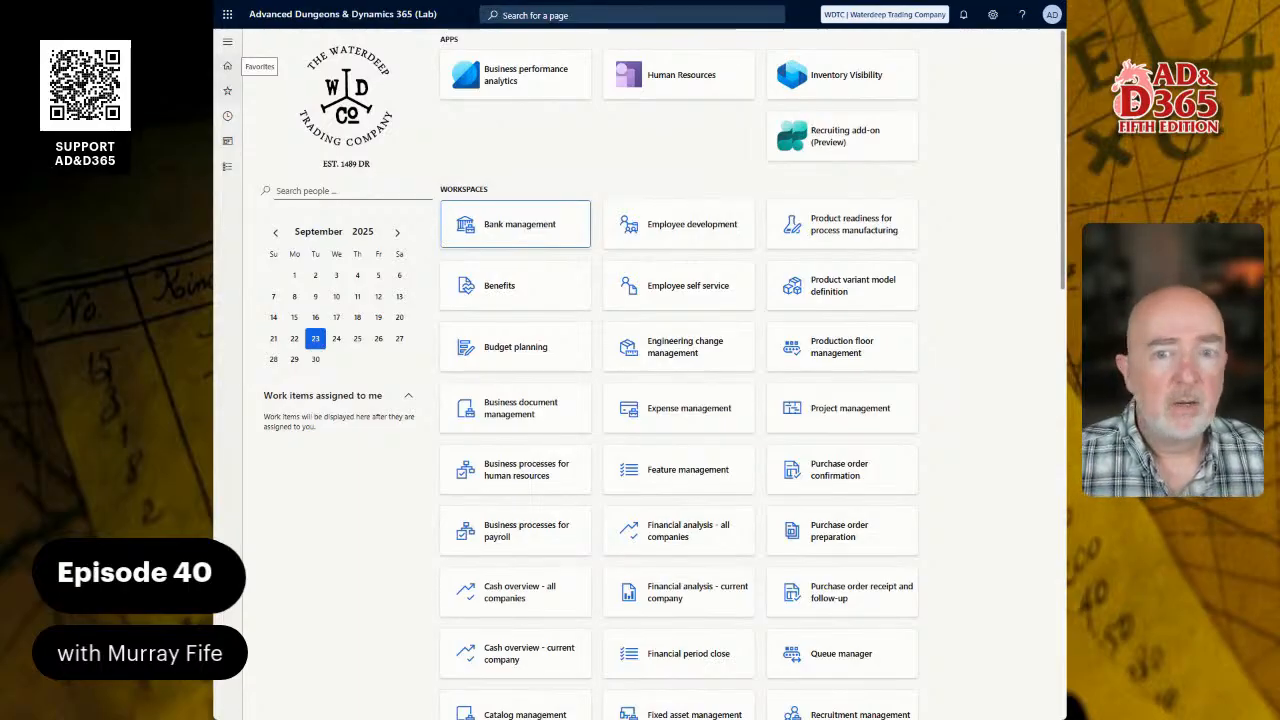
click(228, 168)
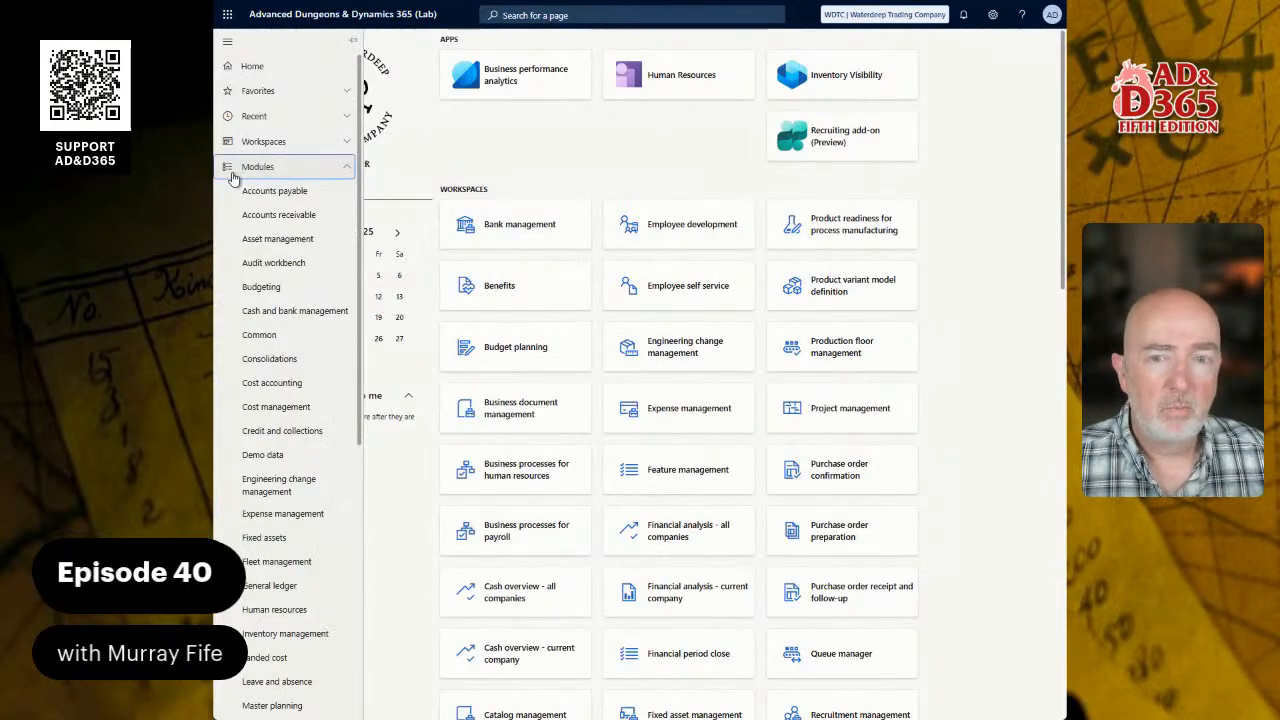
scroll(292, 510, down, 4)
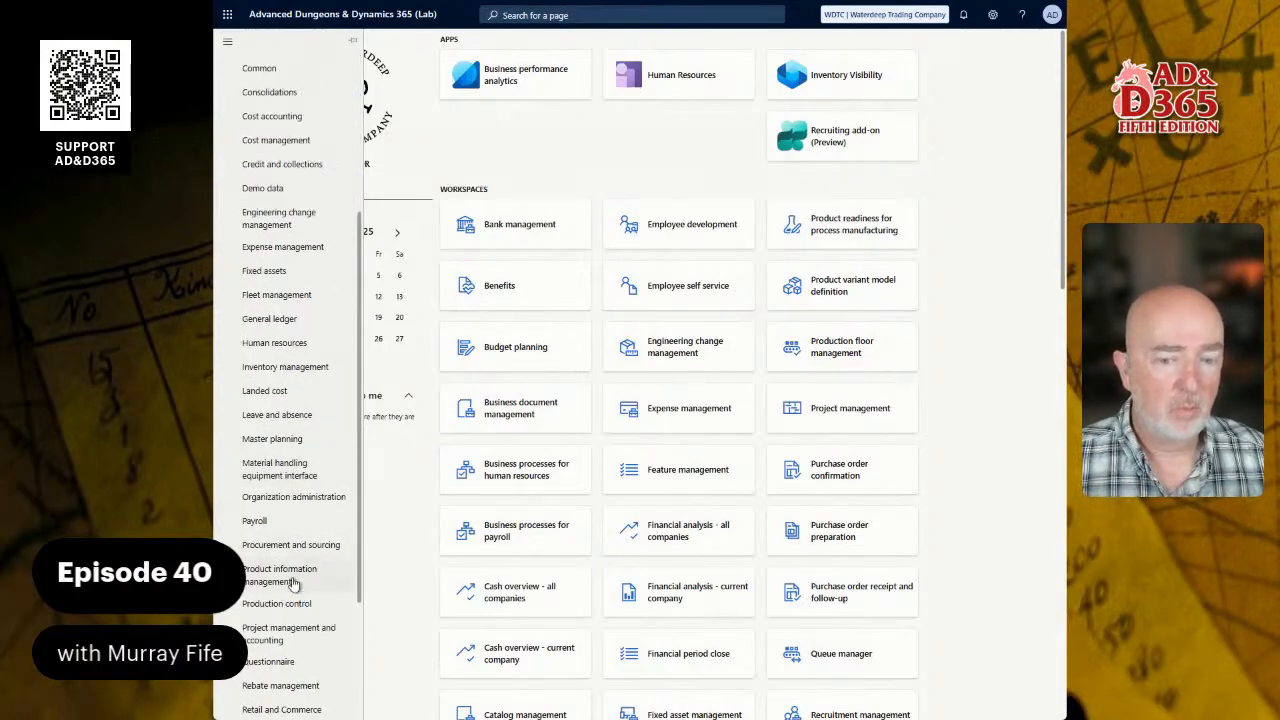
click(292, 582)
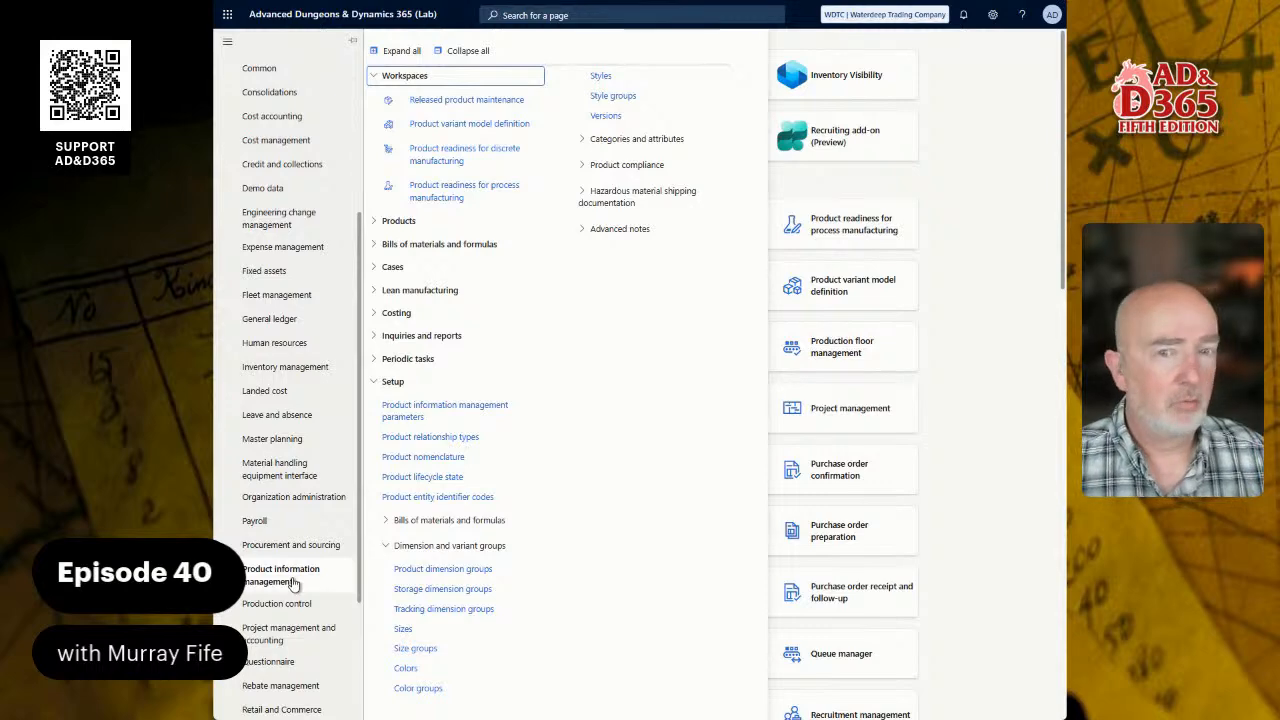
click(404, 77)
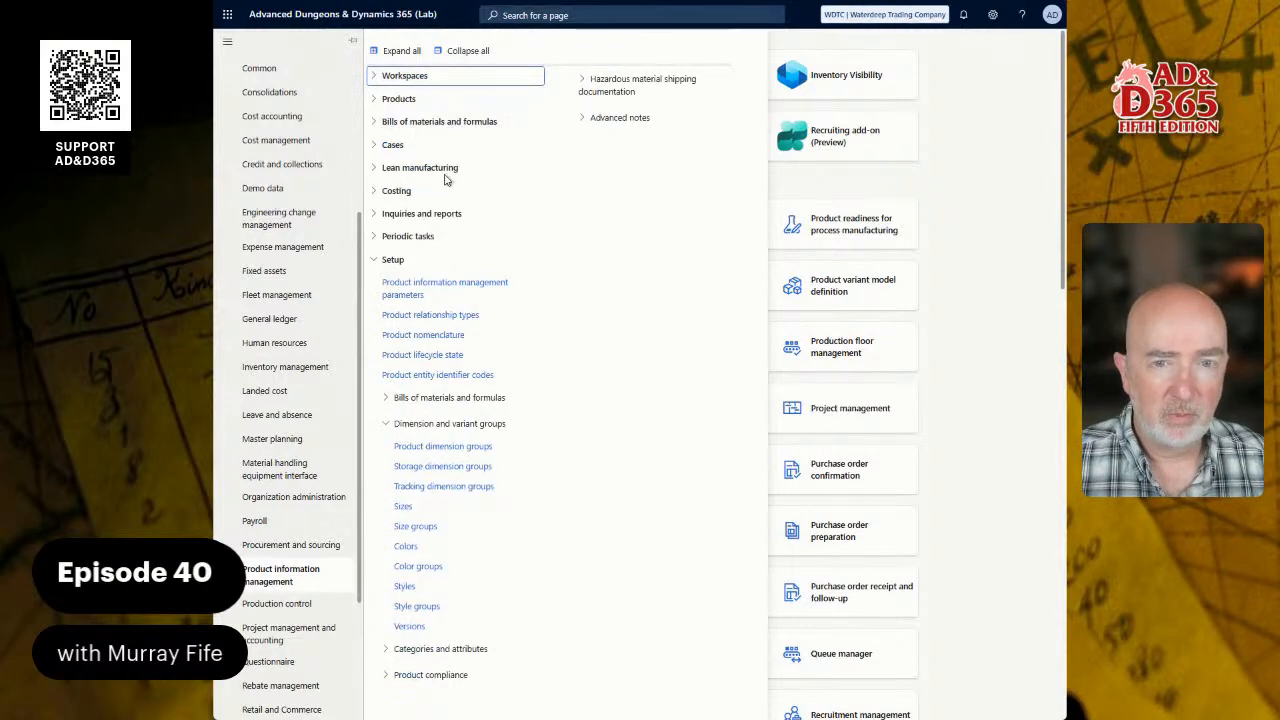
click(393, 260)
click(412, 79)
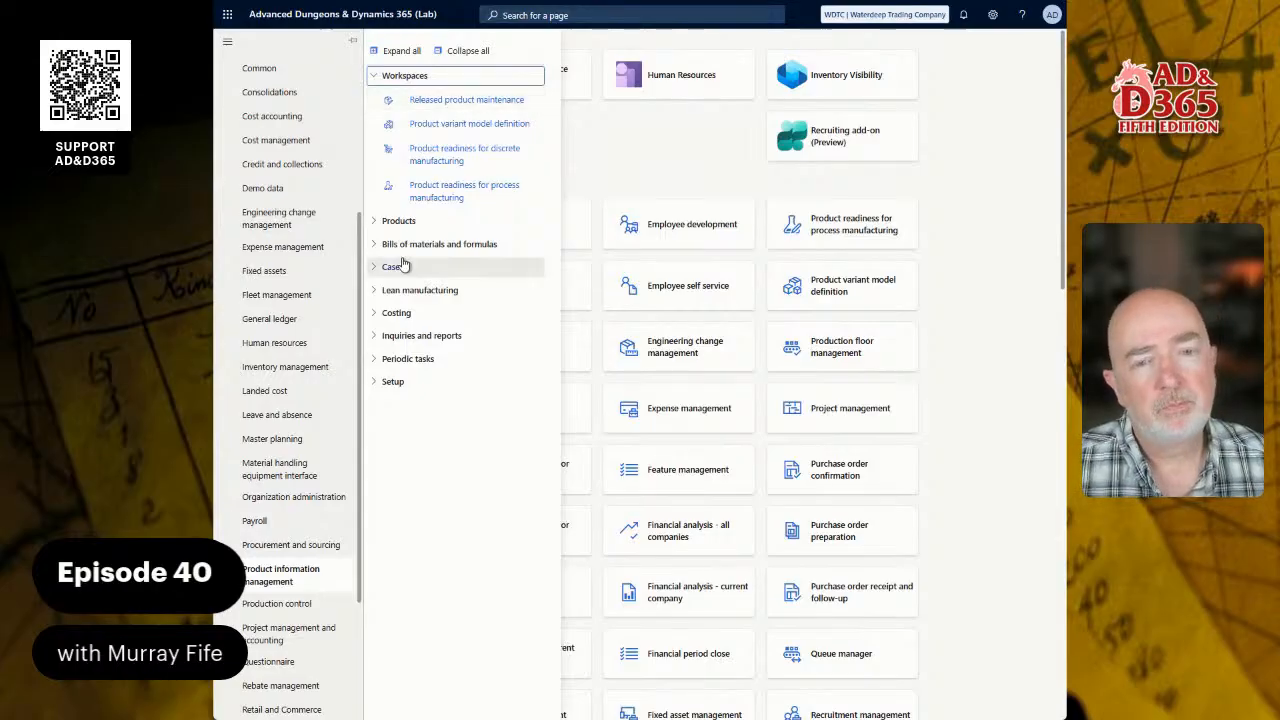
click(397, 224)
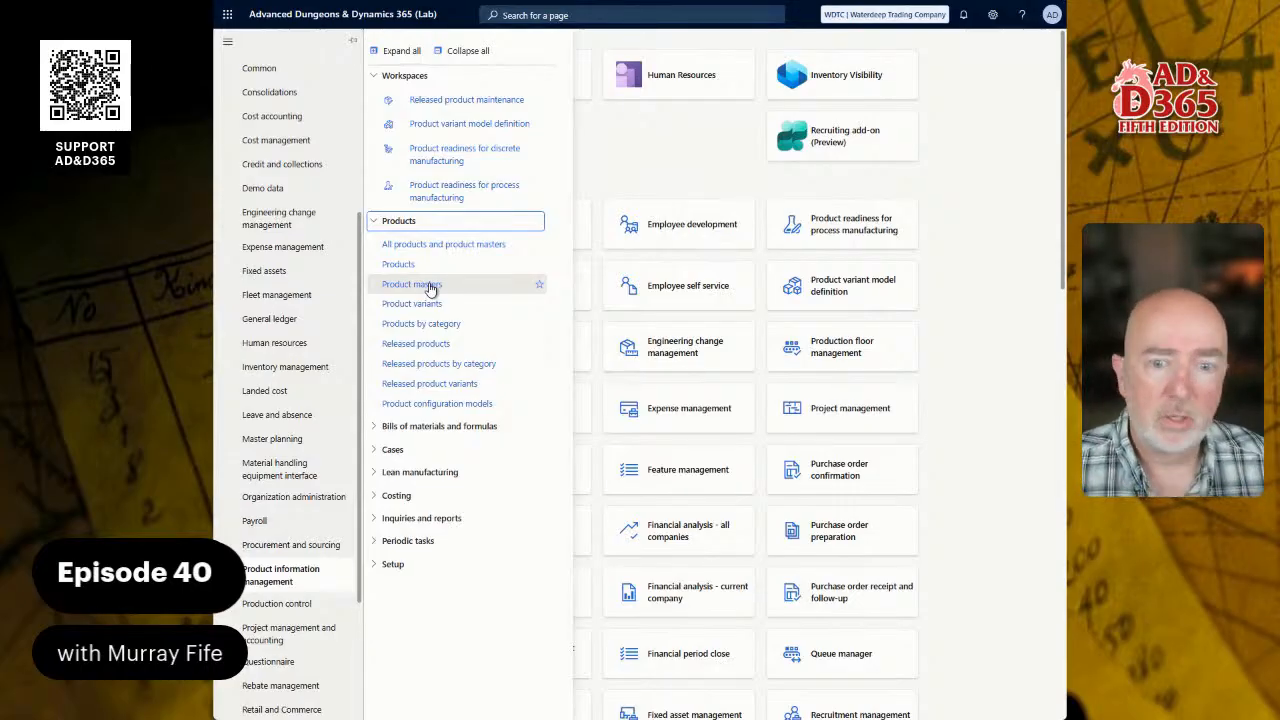
click(436, 346)
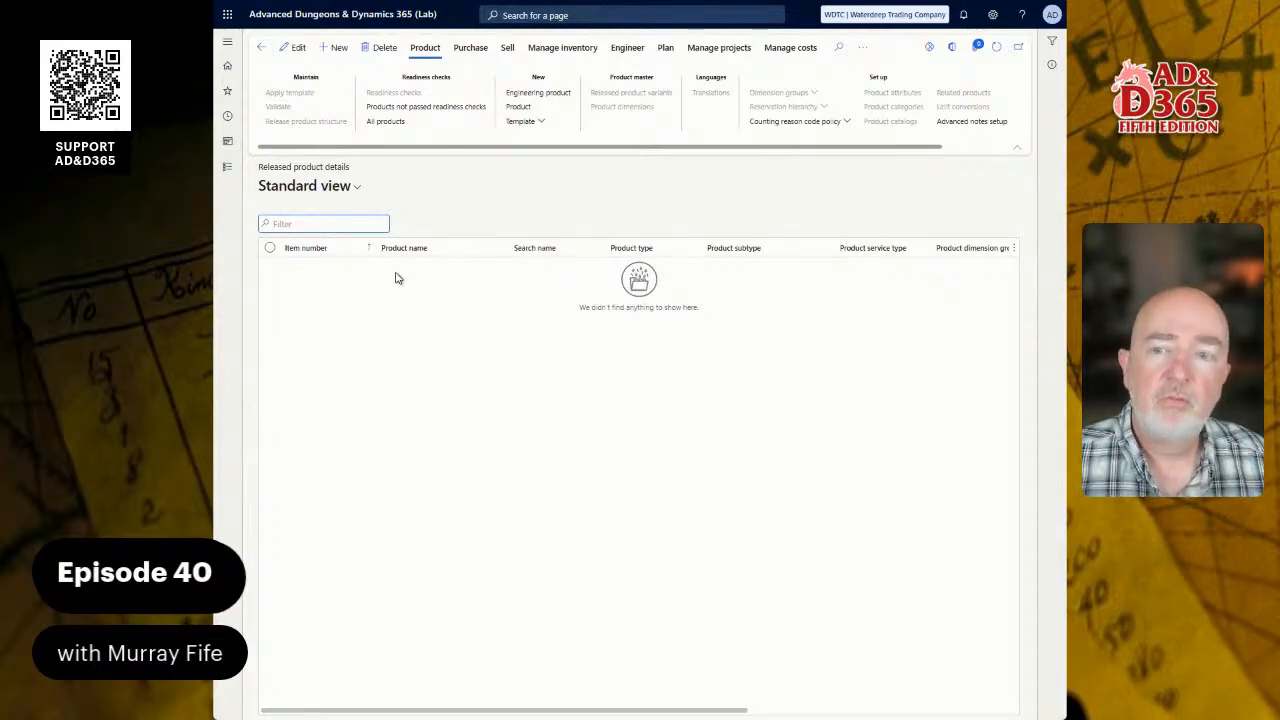
Step: Start a new released product, check the available product types while keeping Item, and go to its product number
click(338, 49)
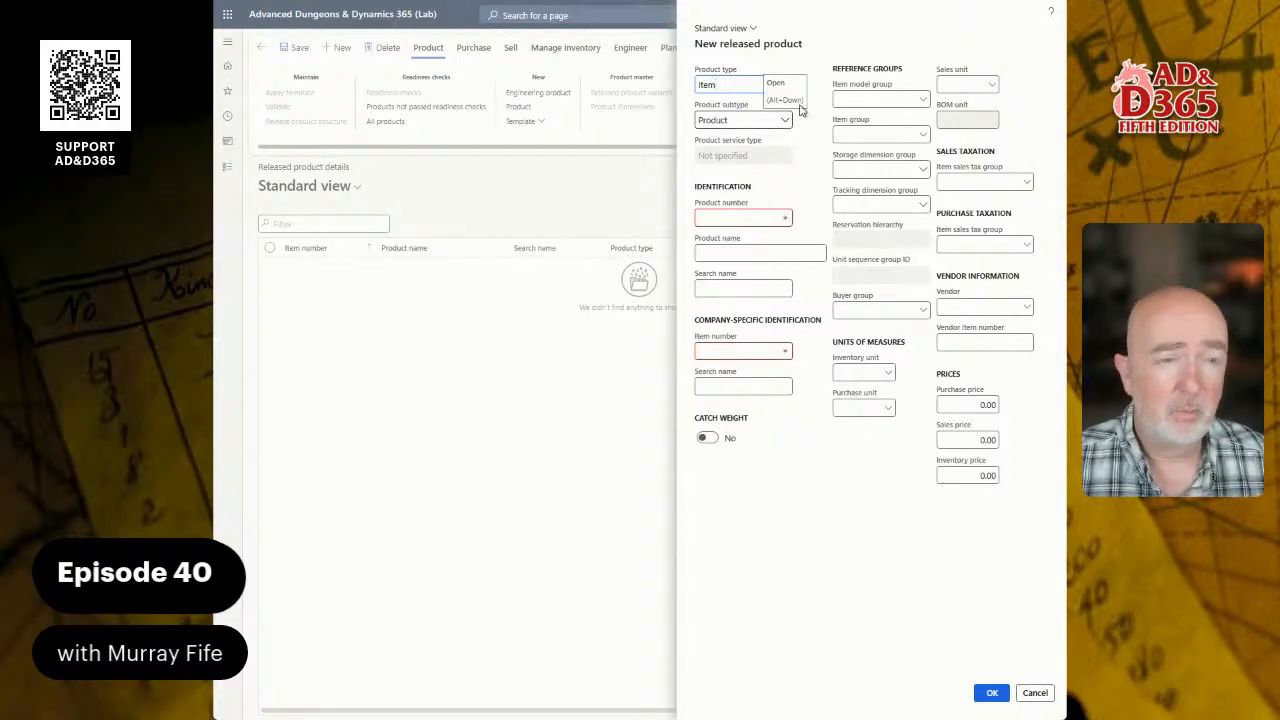
click(786, 86)
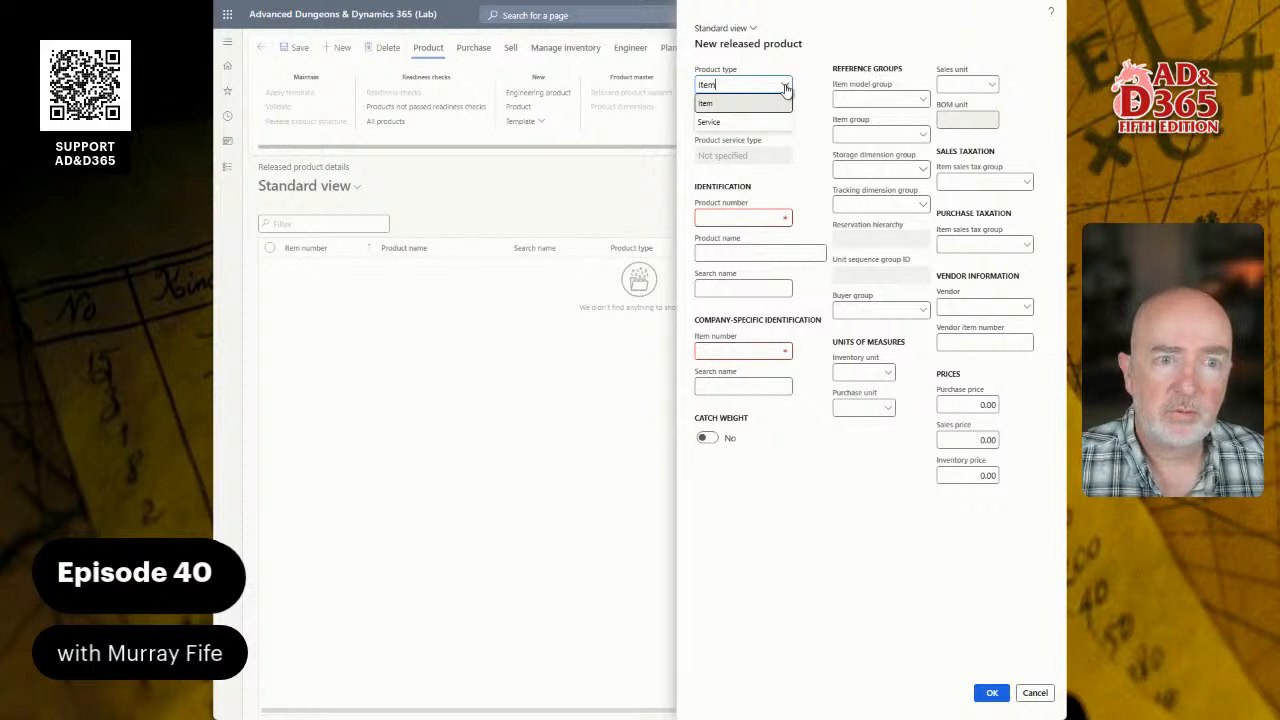
click(786, 88)
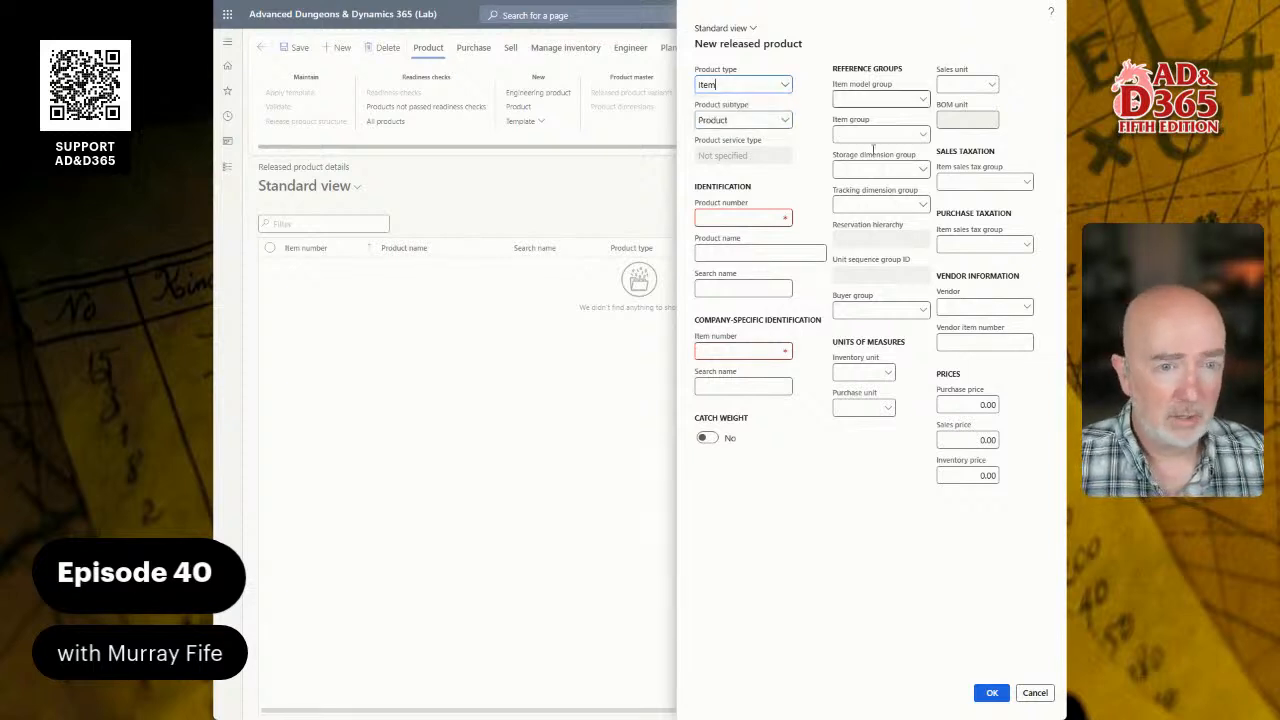
click(740, 219)
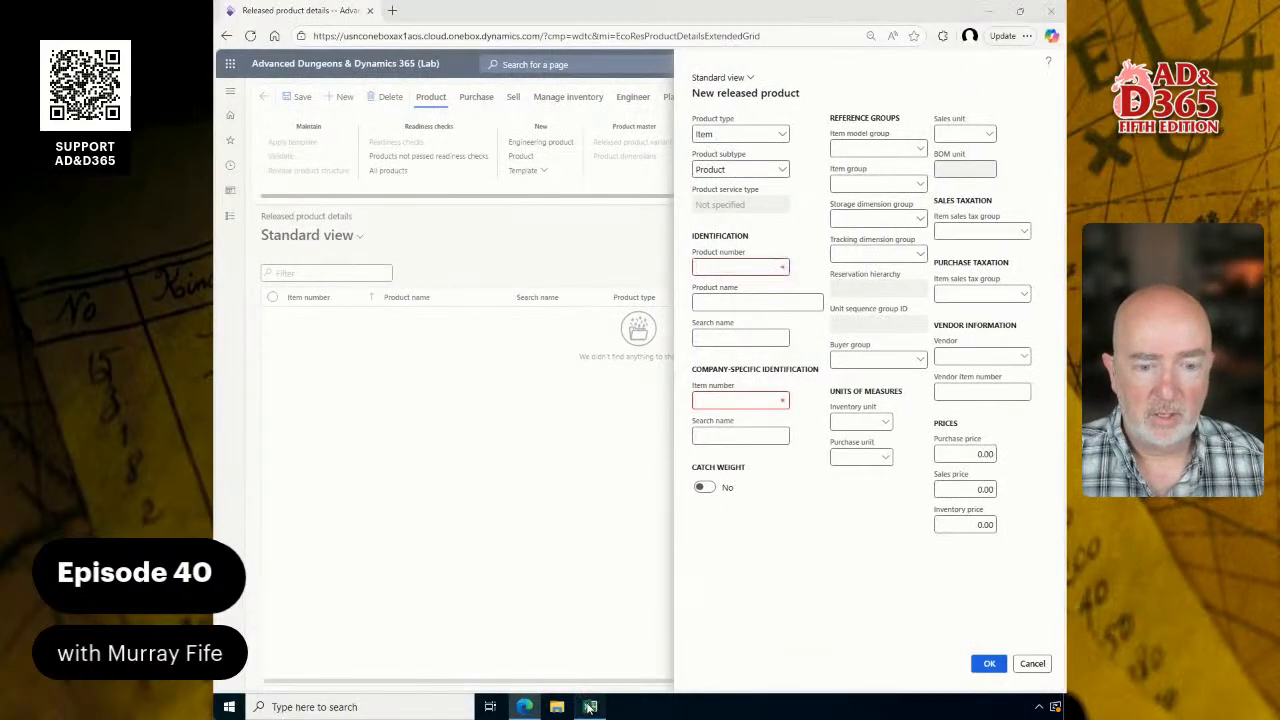
Step: Switch to the Released products workbook in Excel and hide columns B through K, from BOMUNITSYMBOL to PRODUCTGROUPID
click(590, 706)
click(537, 231)
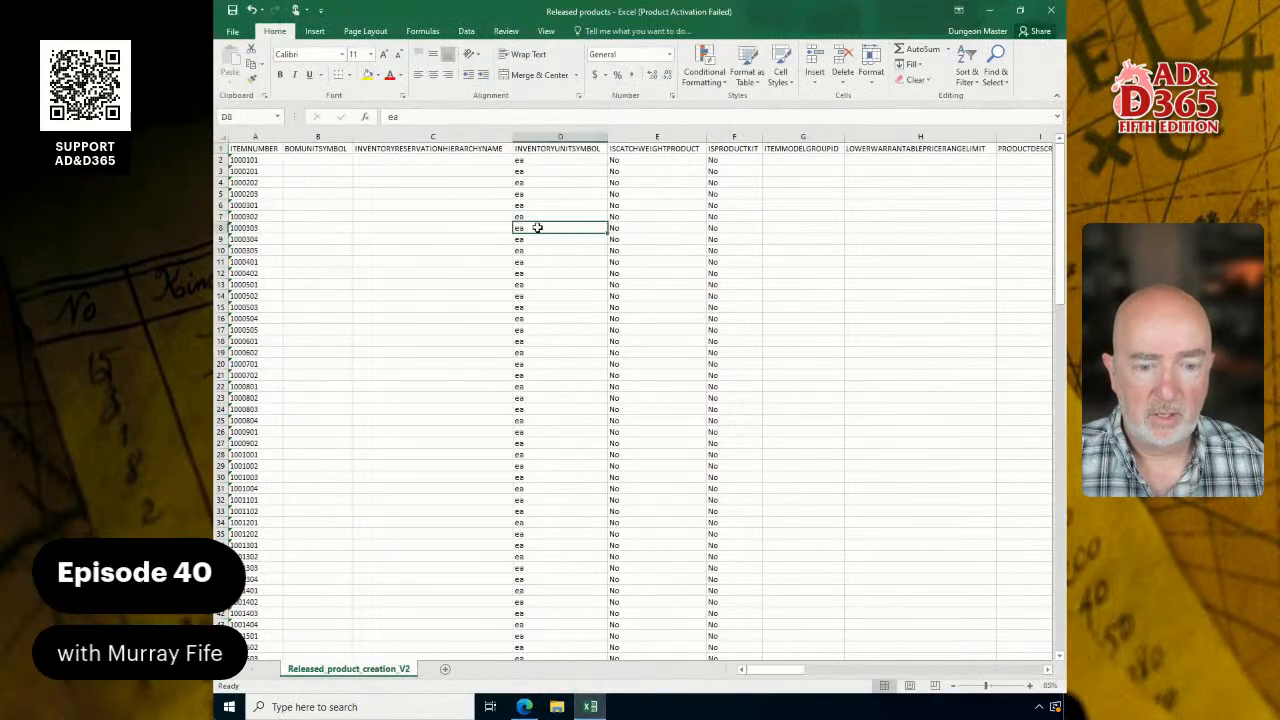
click(647, 231)
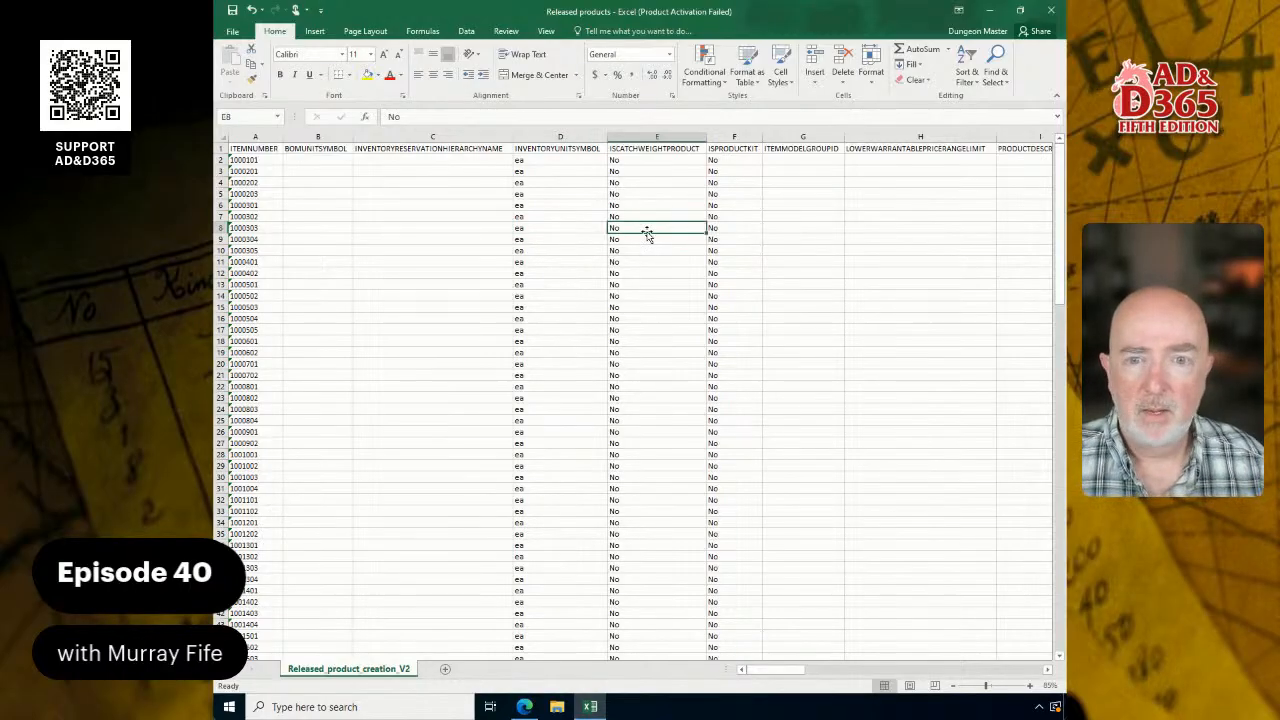
drag(320, 138, 561, 139)
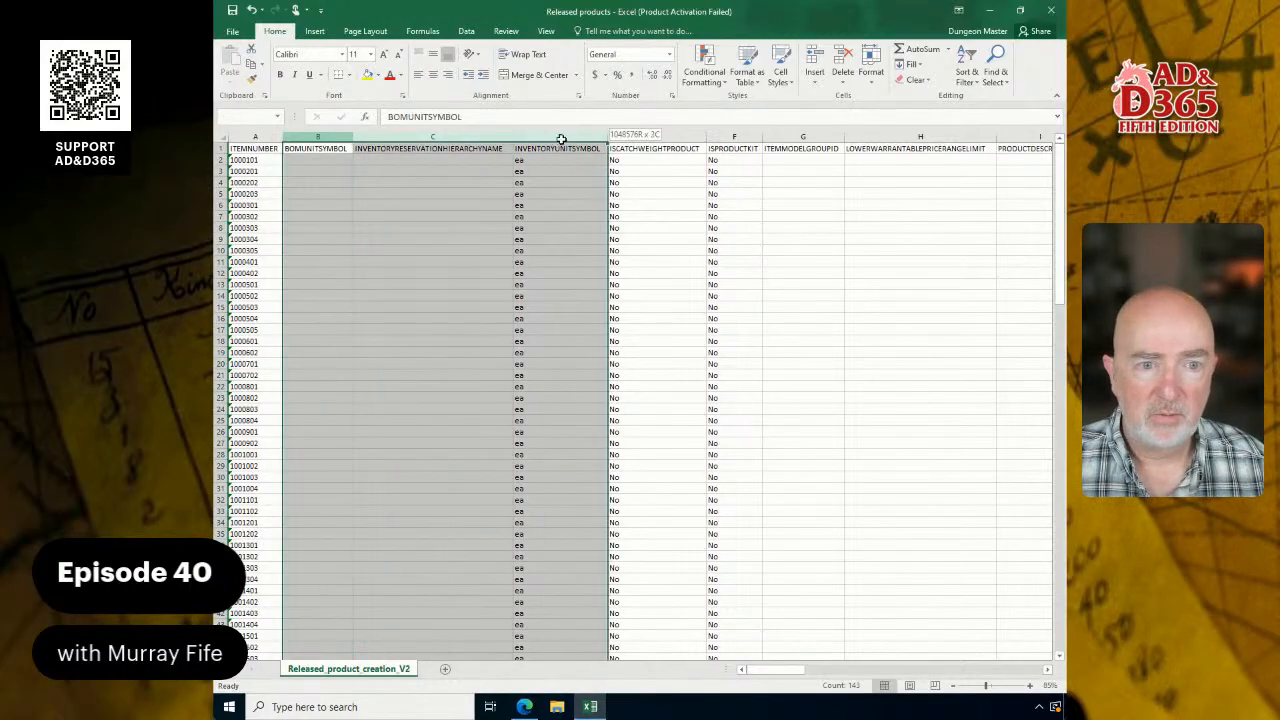
key(shift+Right)
key(shift+Right)
key(shift+Right)
key(shift+Right)
key(shift+Right)
key(shift+Right)
key(shift+Right)
key(shift+Right)
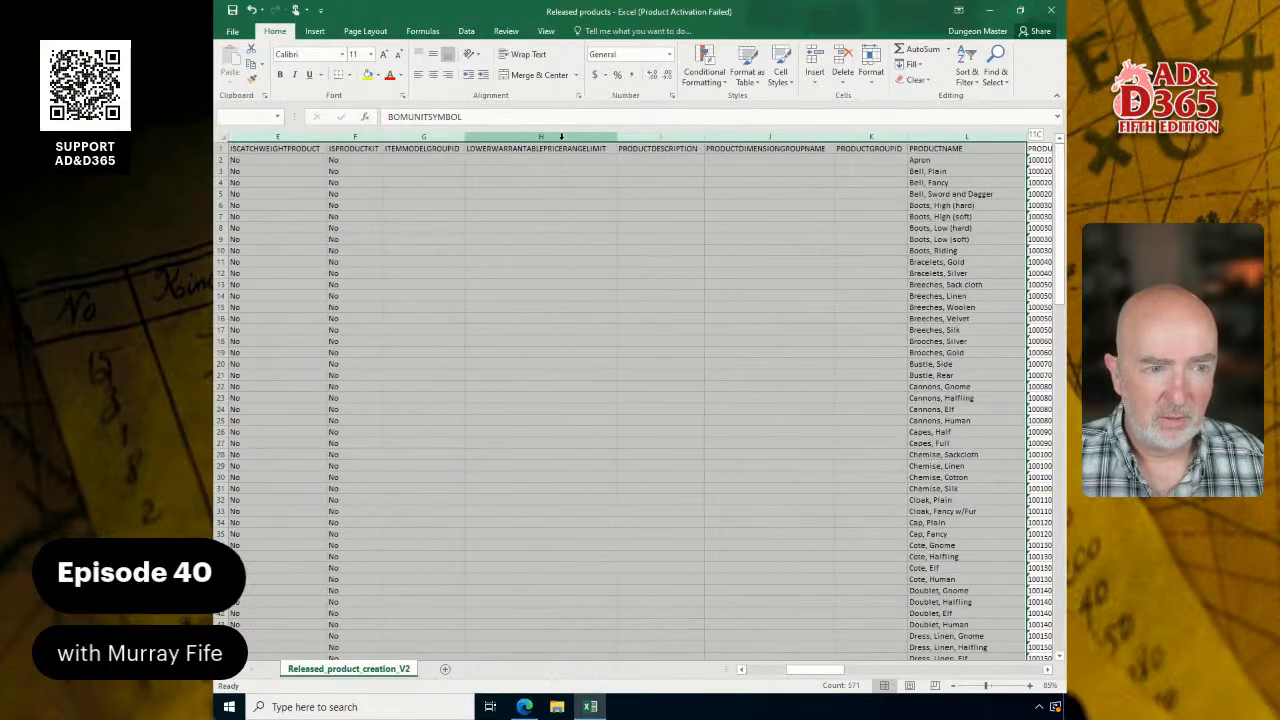
key(shift+Left)
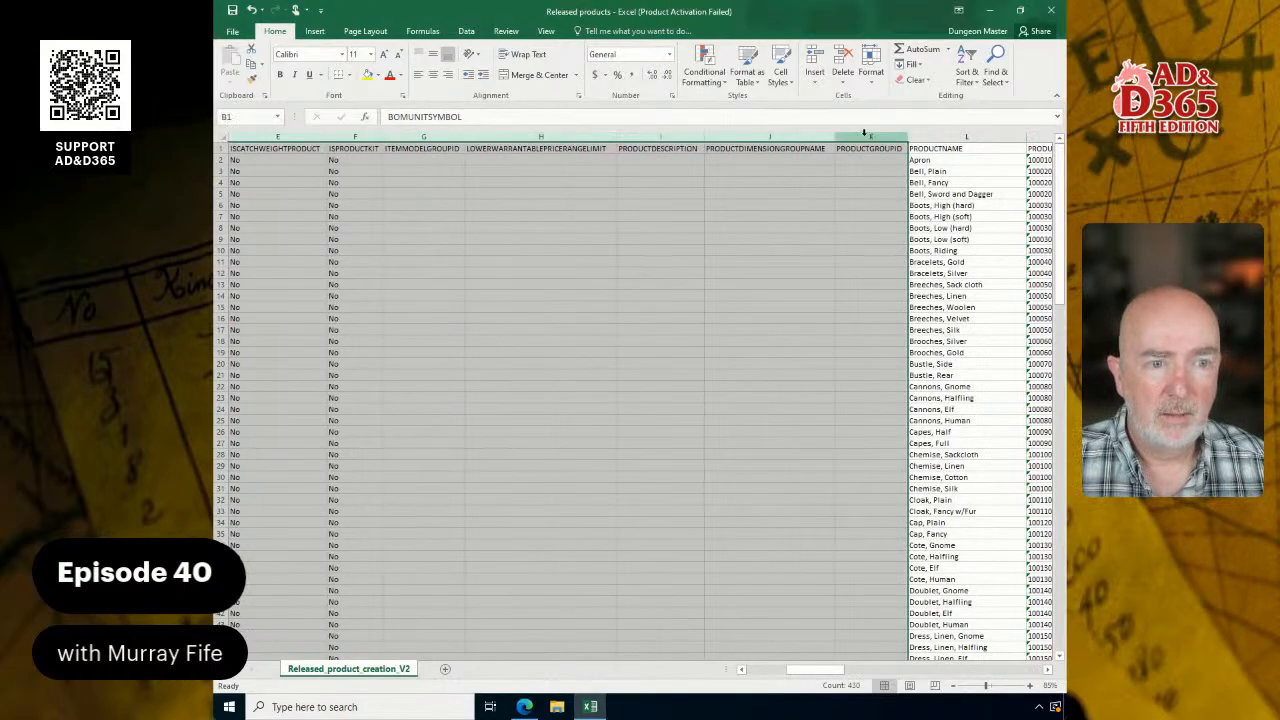
right_click(864, 133)
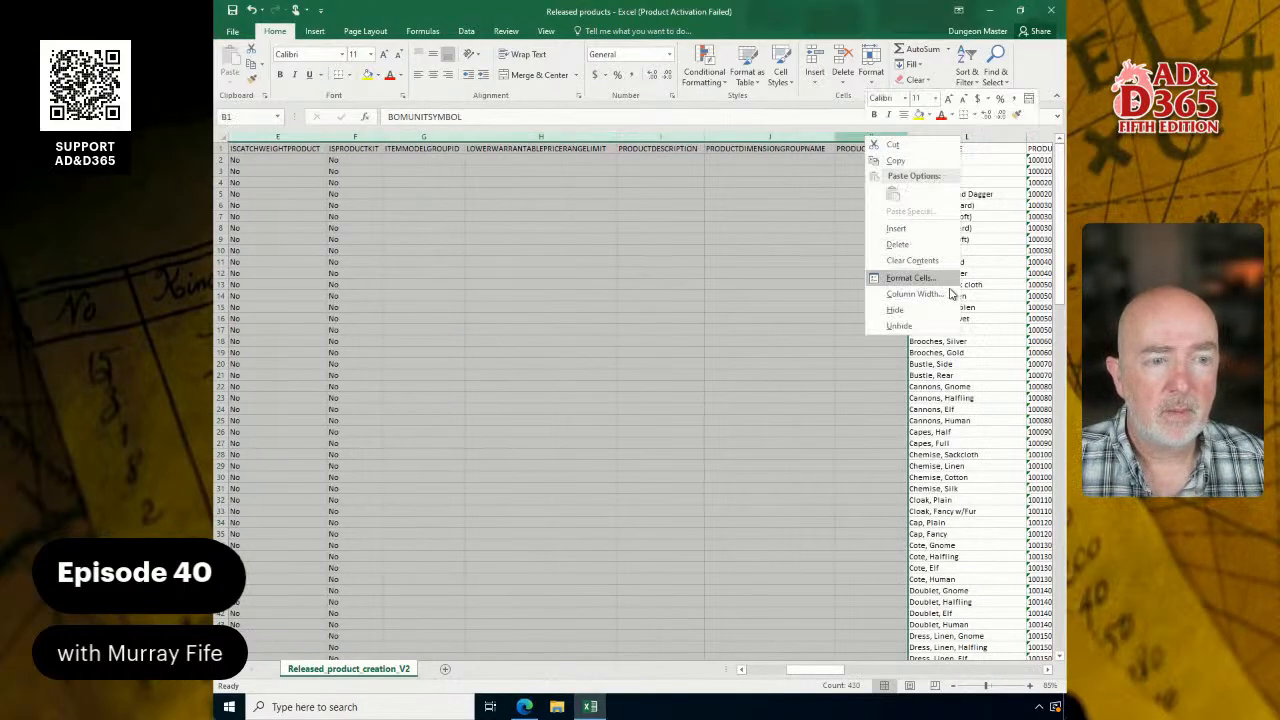
click(900, 310)
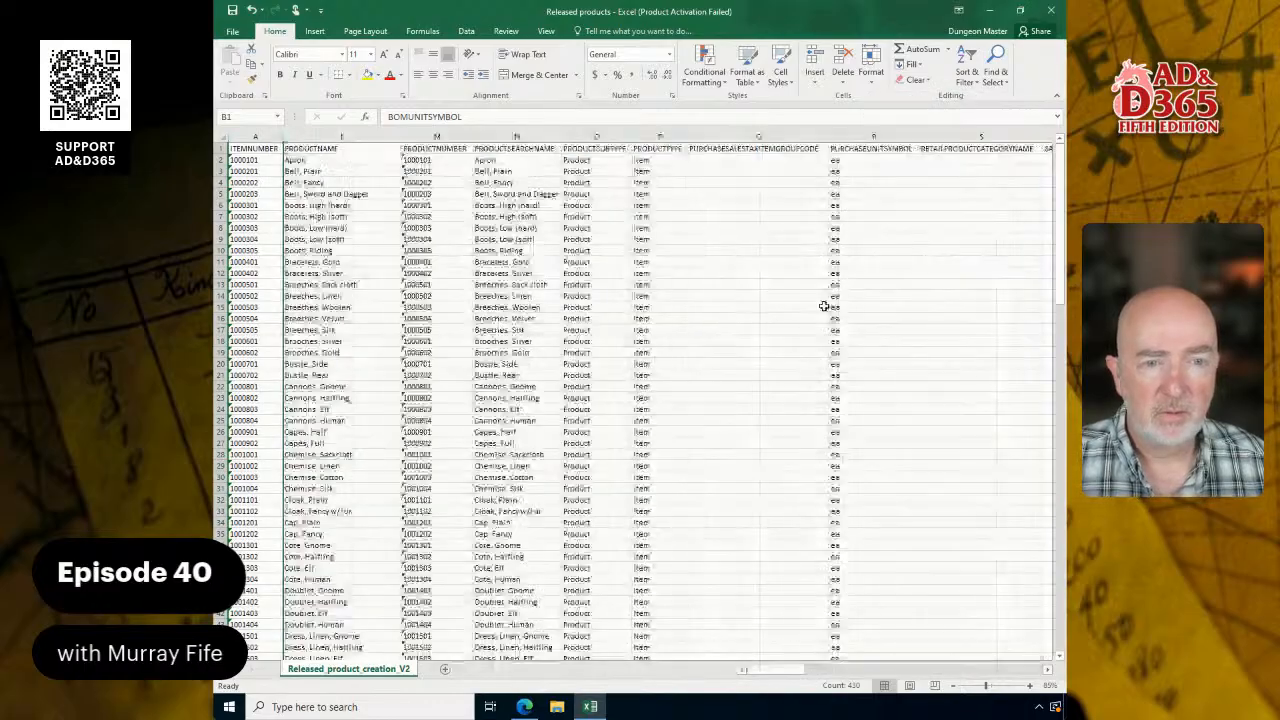
Step: Examine the numbering scheme of the item numbers against the product names throughout the released products sheet
click(453, 192)
key(Left)
key(Left)
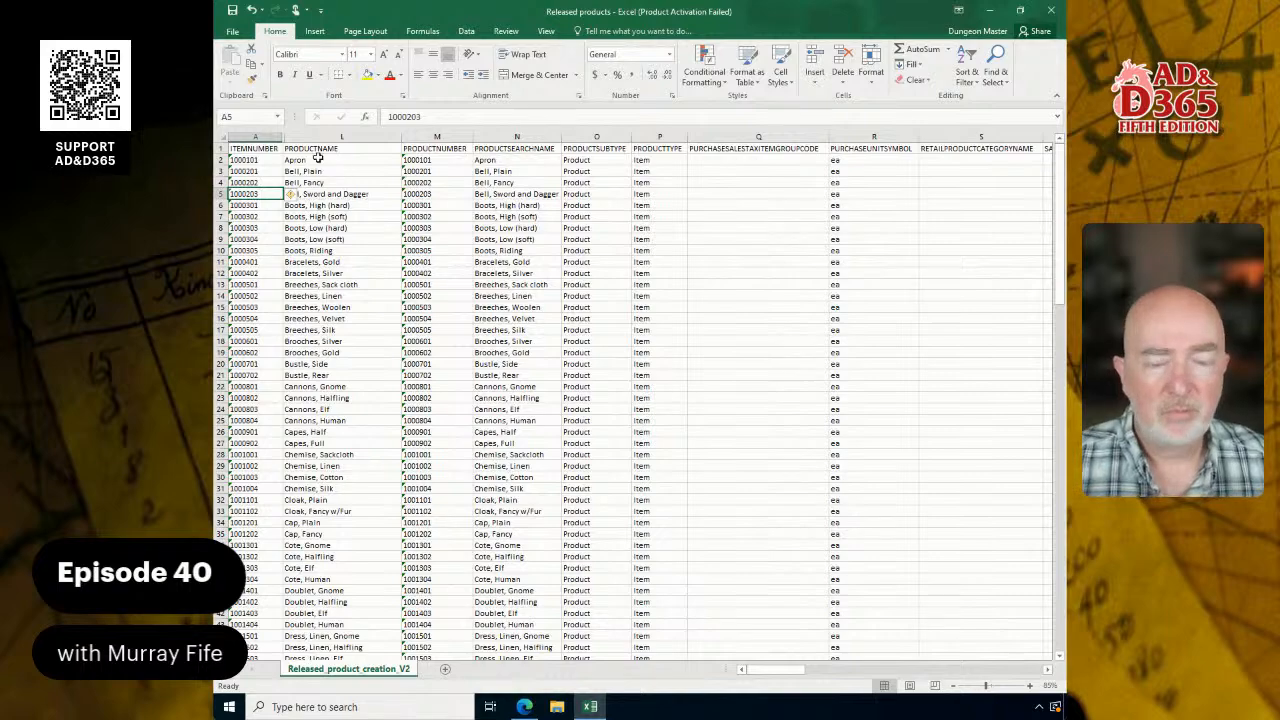
scroll(369, 492, down, 20)
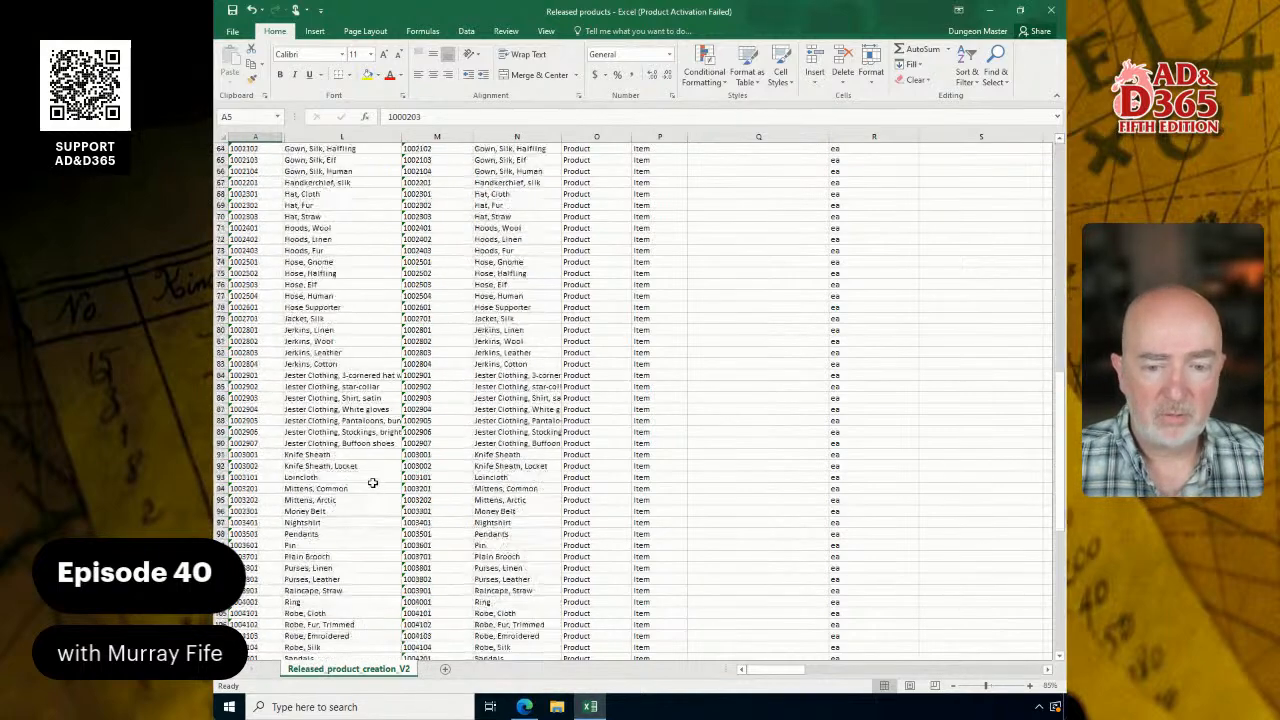
scroll(368, 470, down, 13)
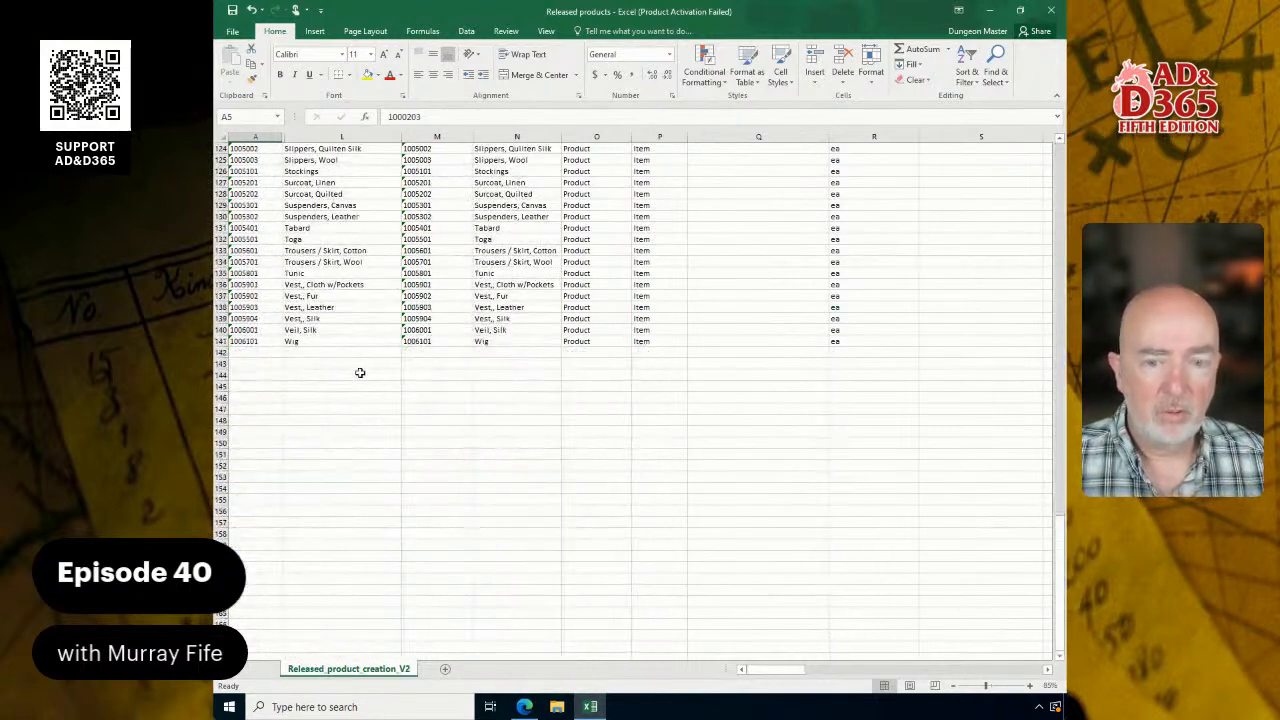
scroll(343, 391, up, 18)
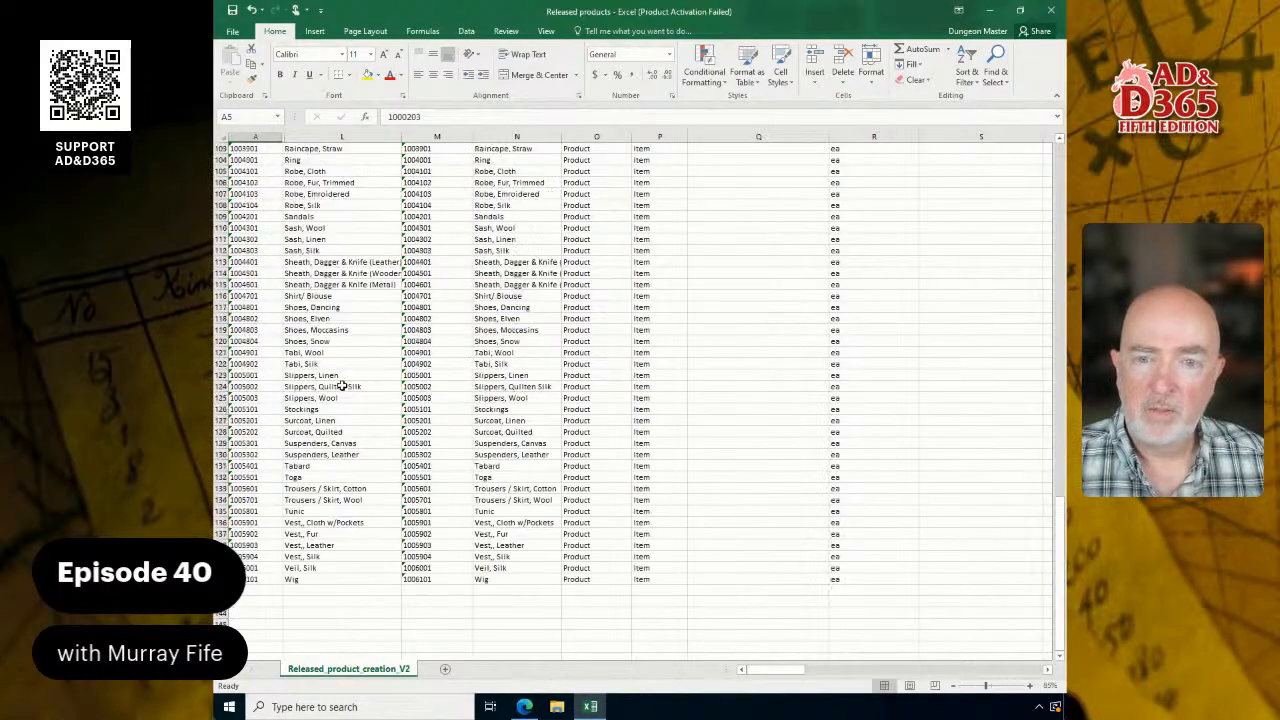
scroll(345, 373, up, 20)
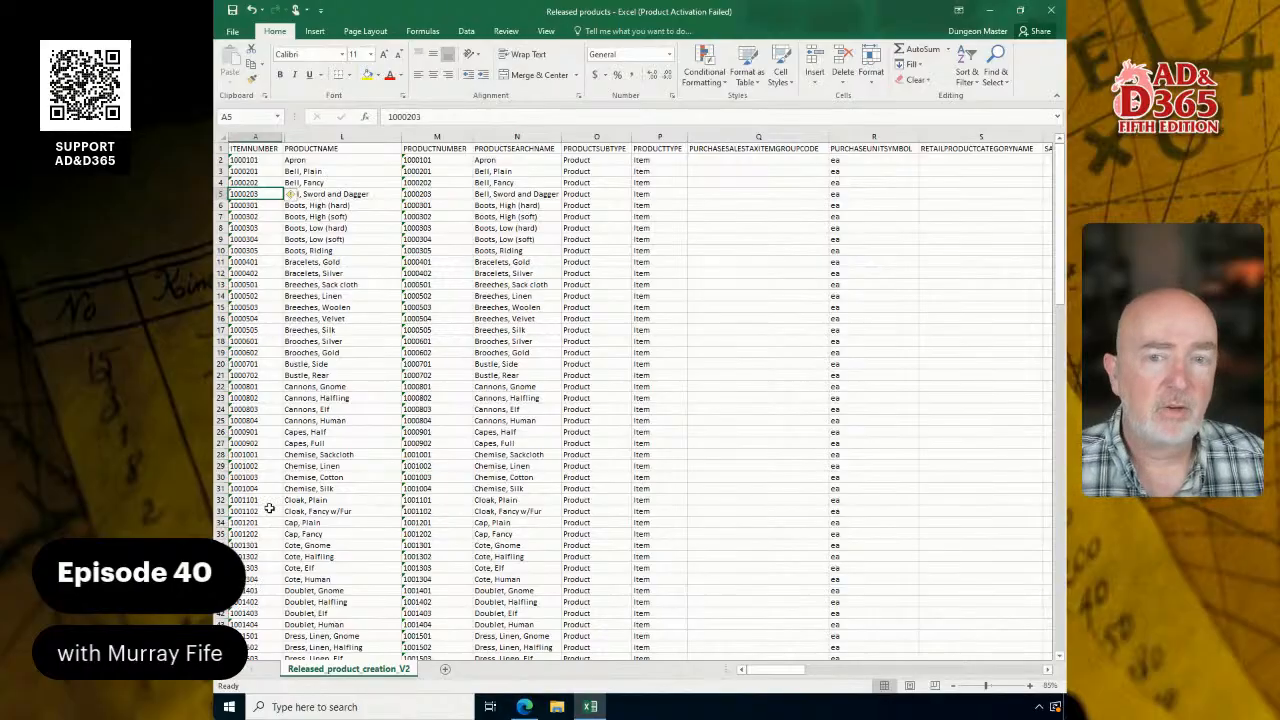
click(258, 160)
click(258, 193)
click(258, 239)
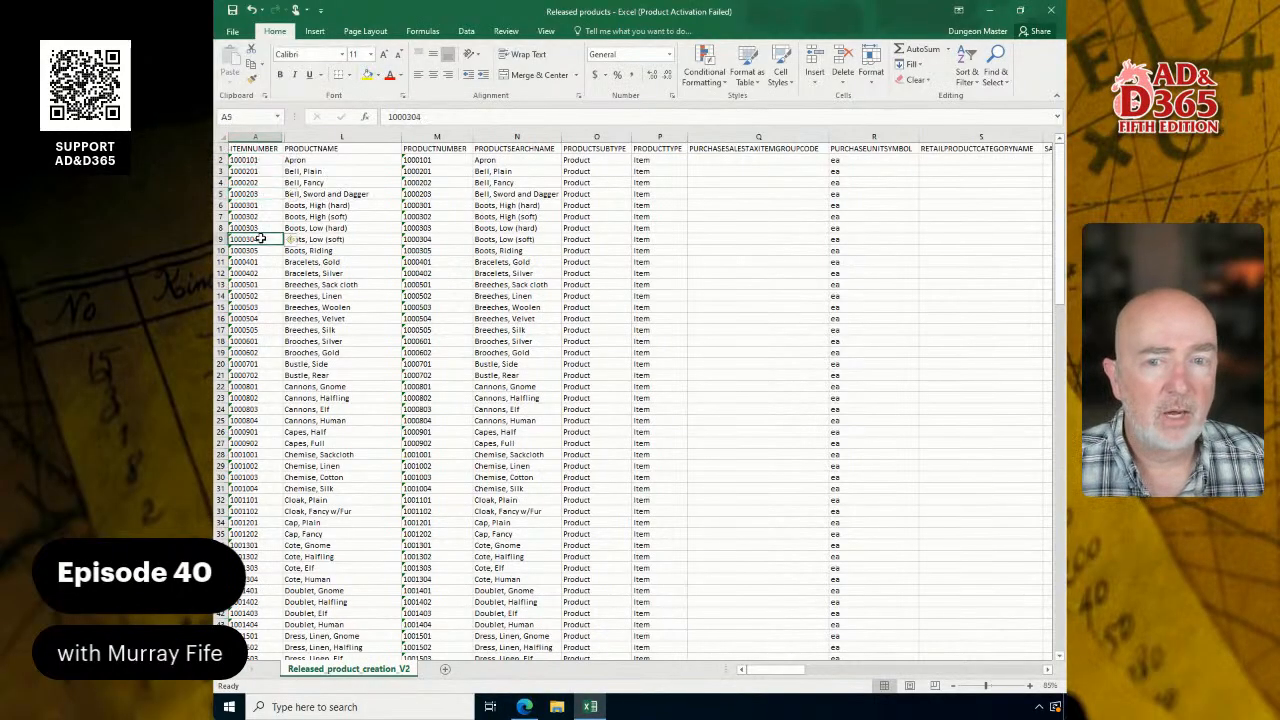
click(264, 284)
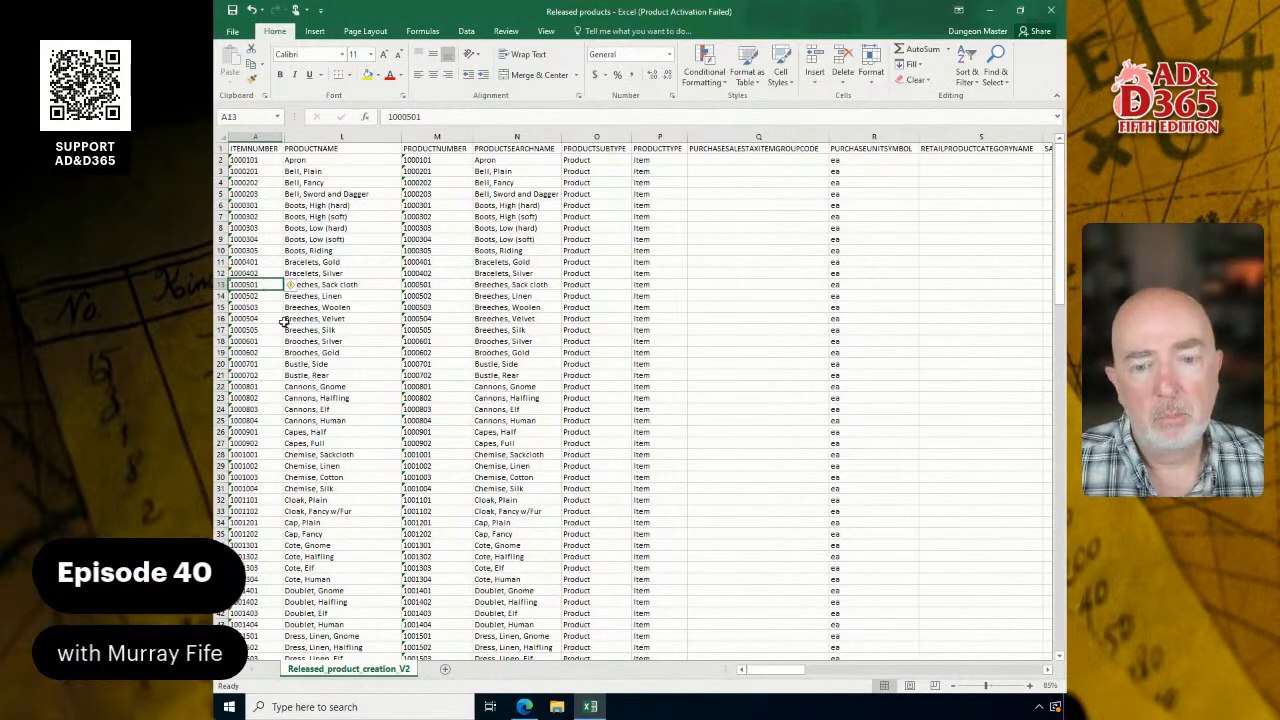
scroll(305, 378, down, 9)
scroll(315, 378, down, 18)
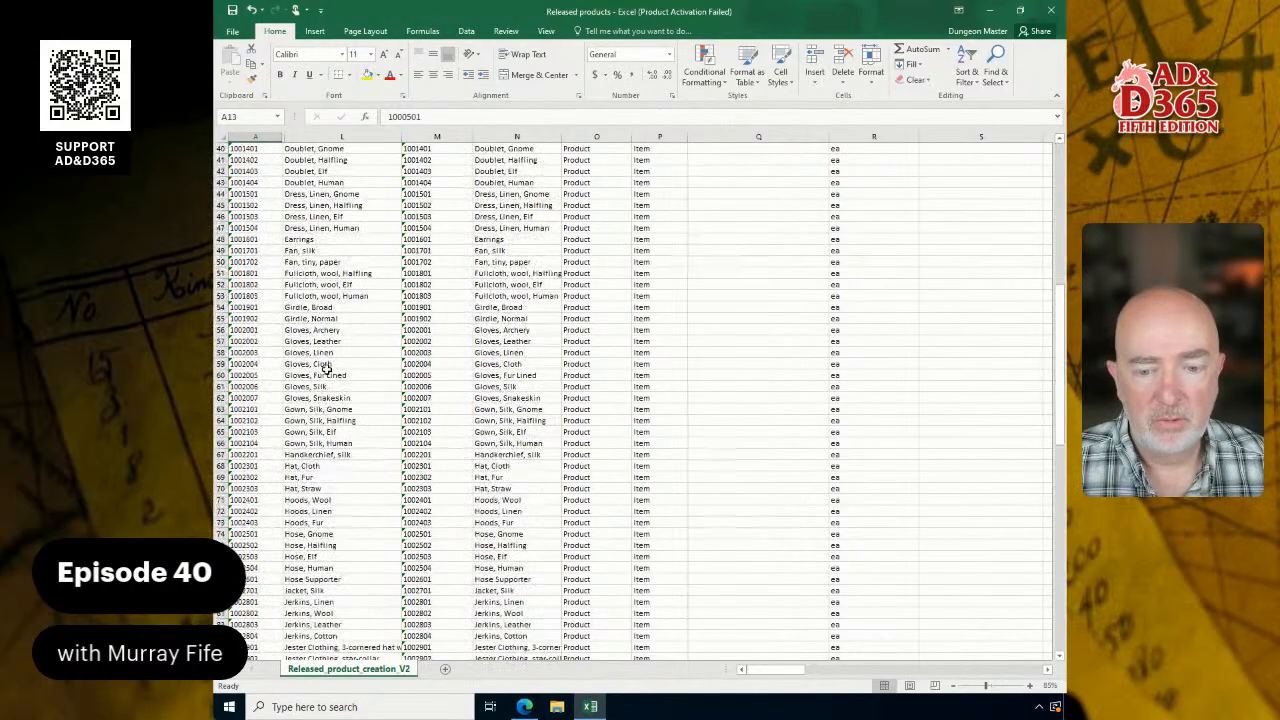
scroll(320, 355, up, 4)
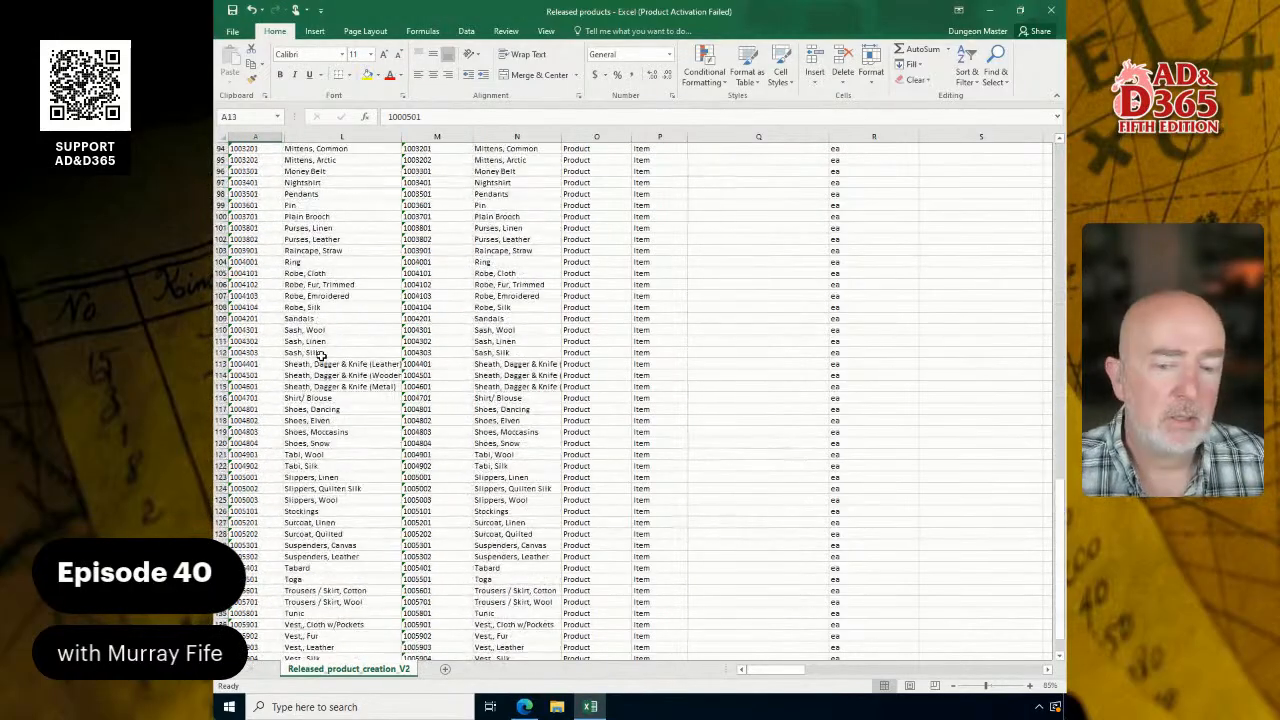
Step: Switch back to the new released product form in Dynamics 365 and set the product number to BACKPACK
scroll(320, 355, up, 20)
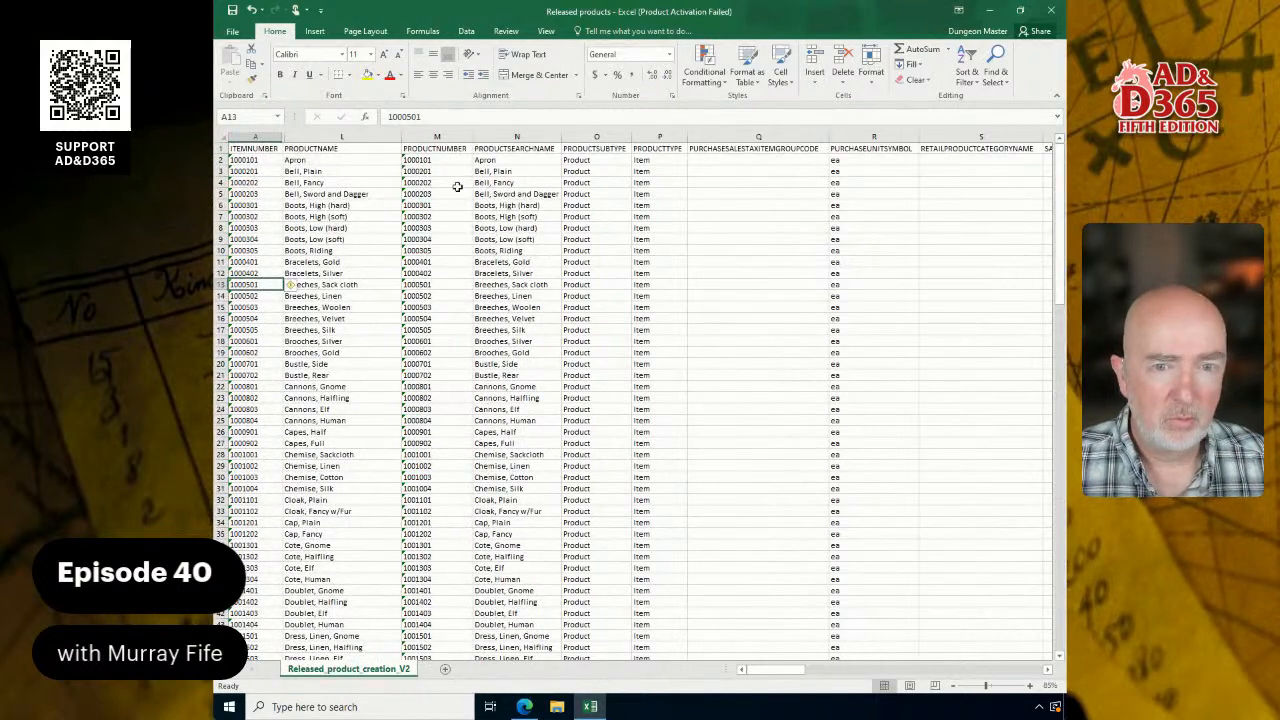
click(989, 10)
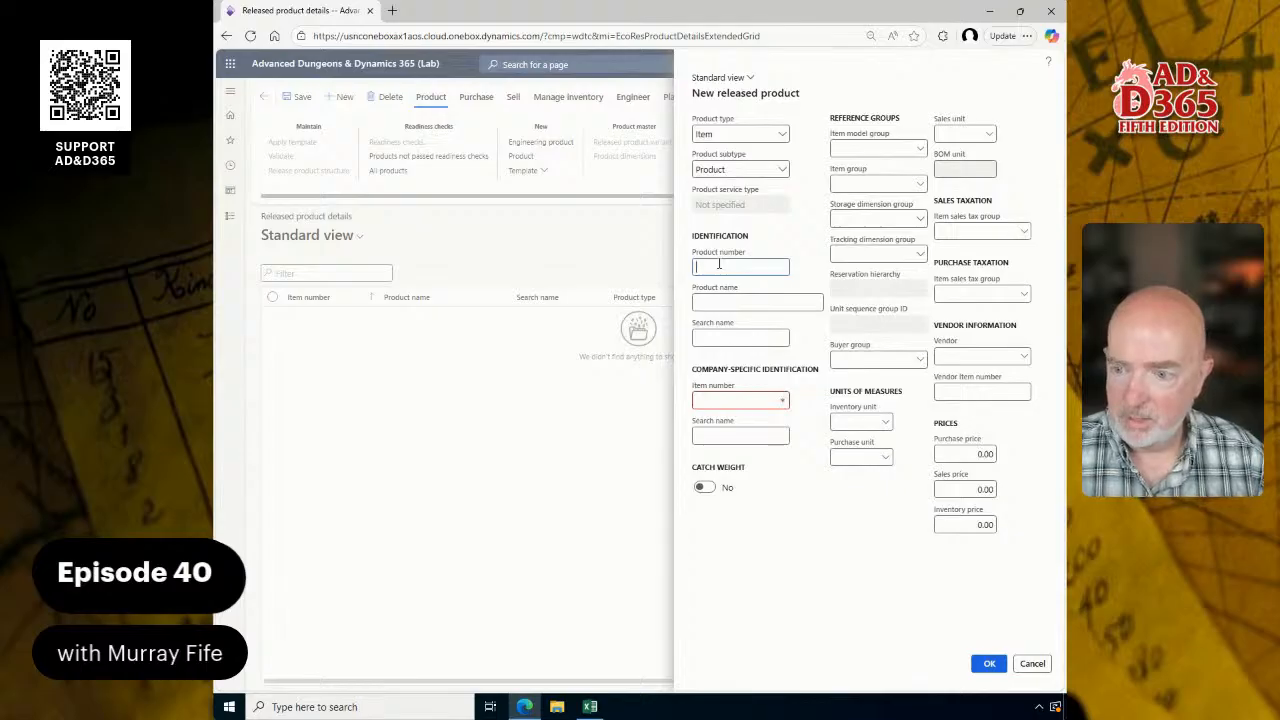
text(BACKPACK)
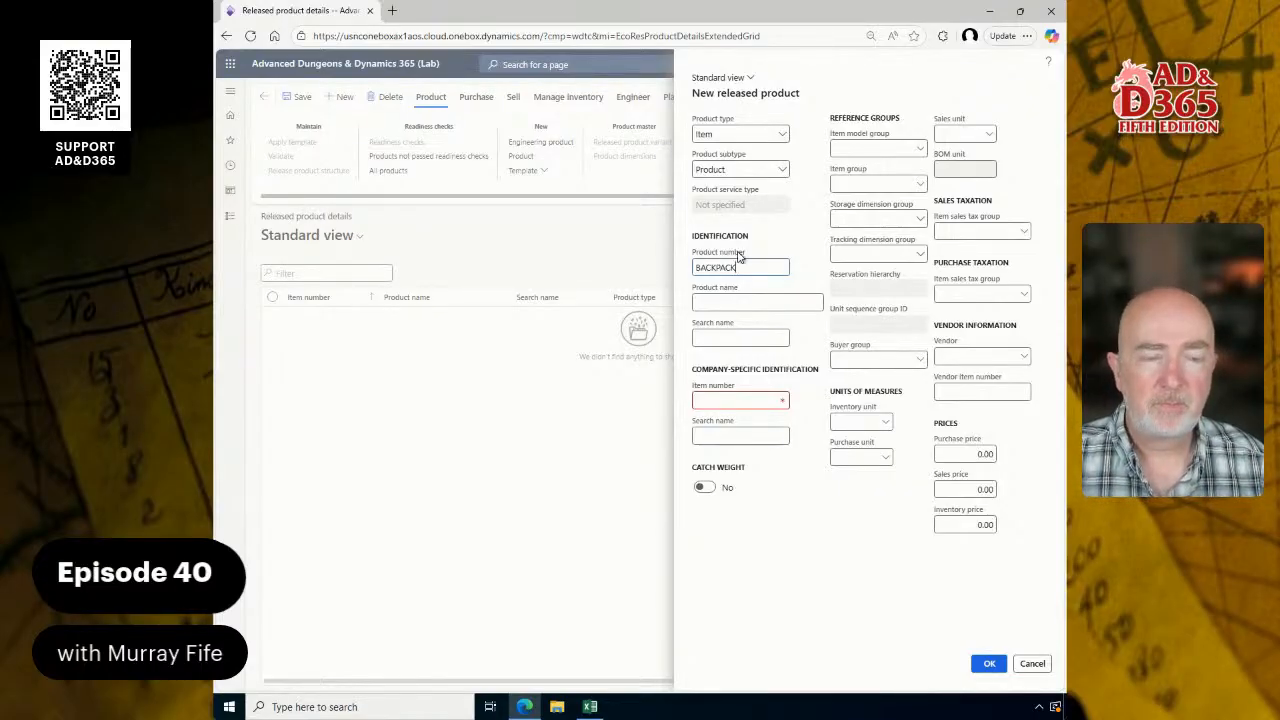
text(-)
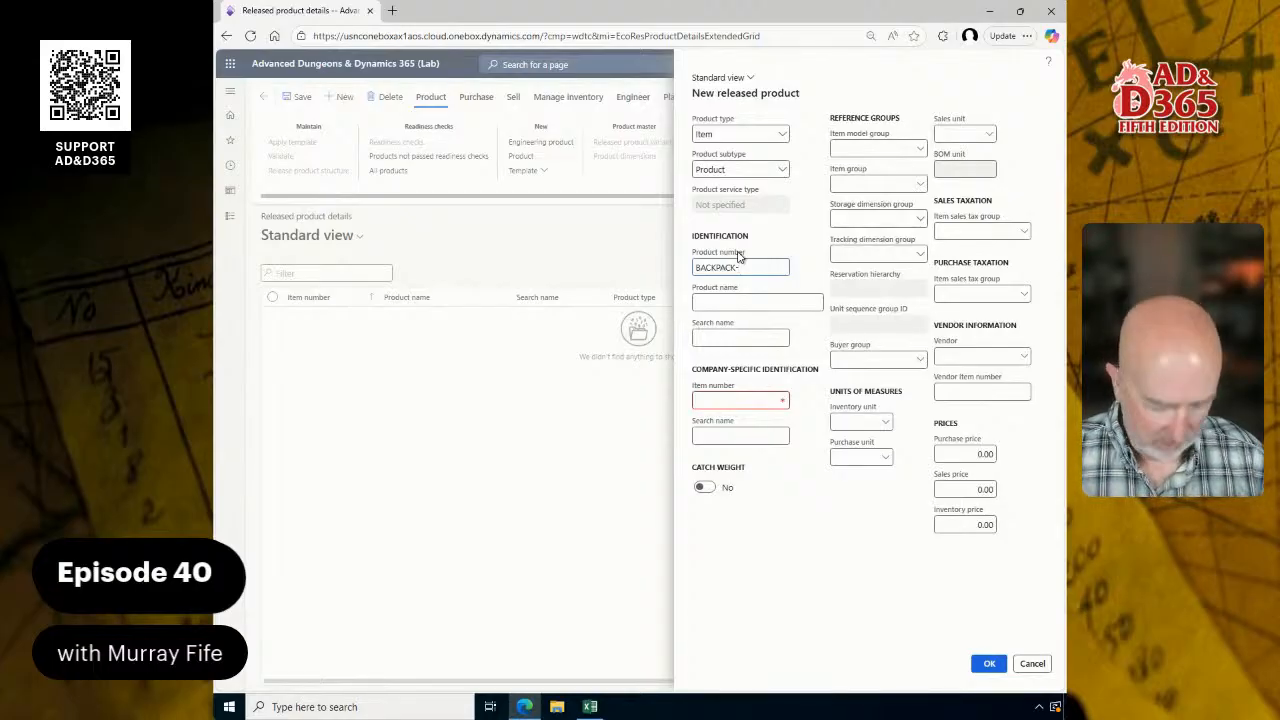
text(LTHR)
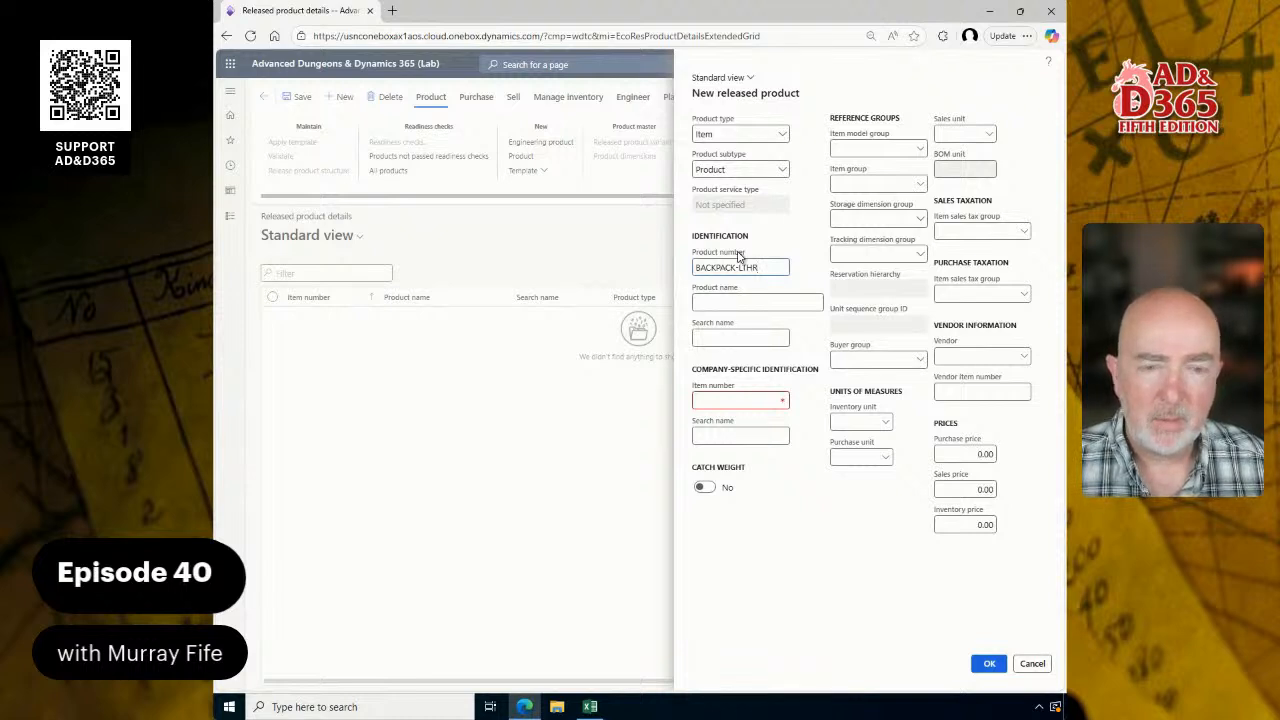
key(BackSpace)
key(BackSpace)
key(BackSpace)
key(BackSpace)
key(BackSpace)
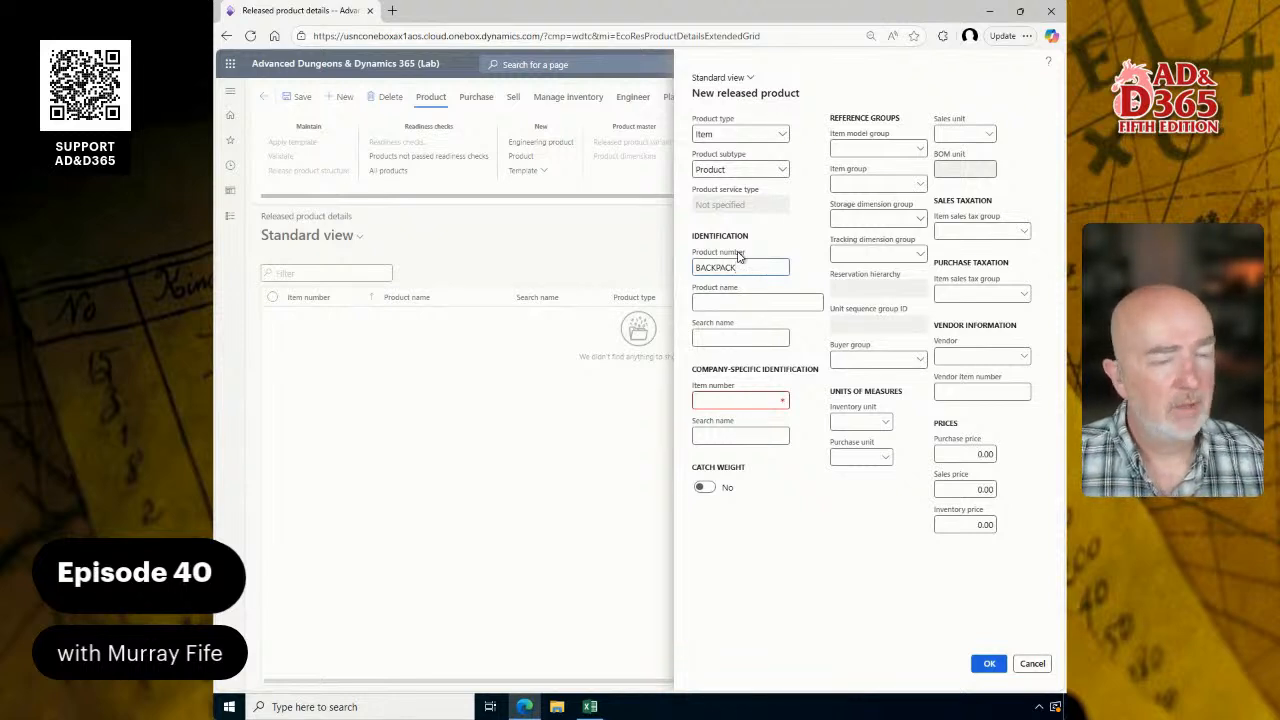
Step: Set the product name to Backpack
key(Tab)
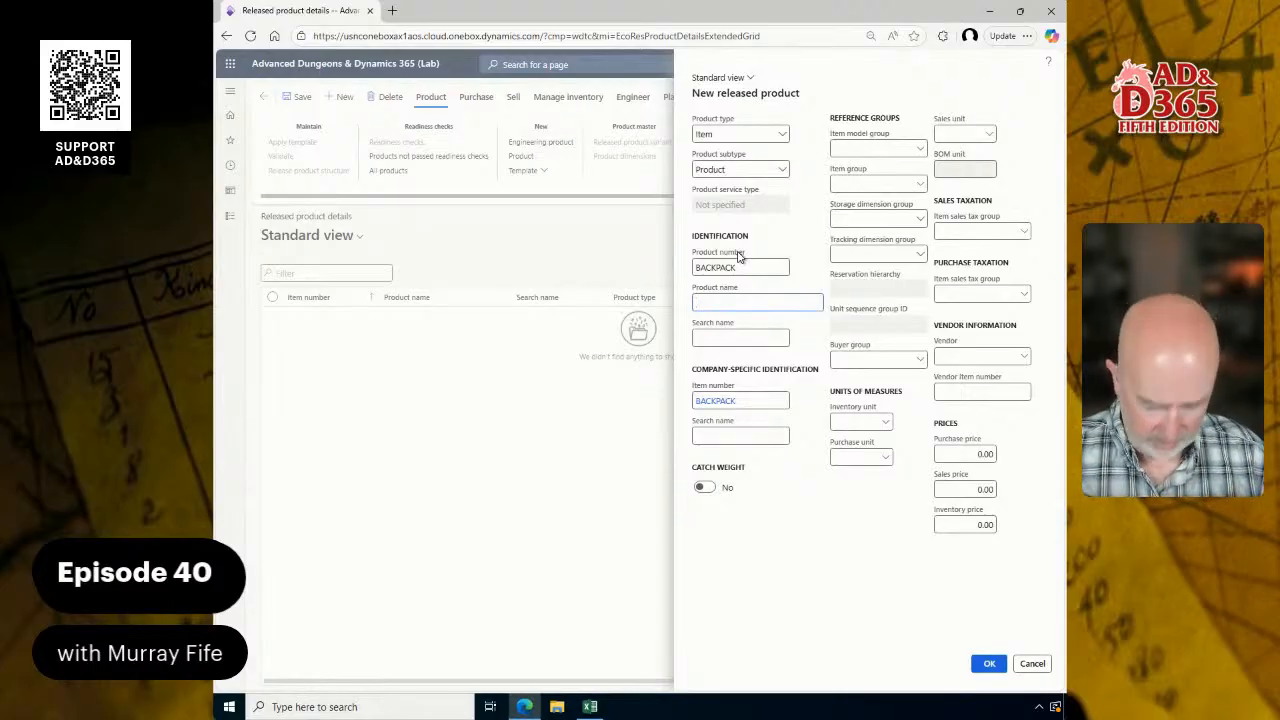
text(Backpack)
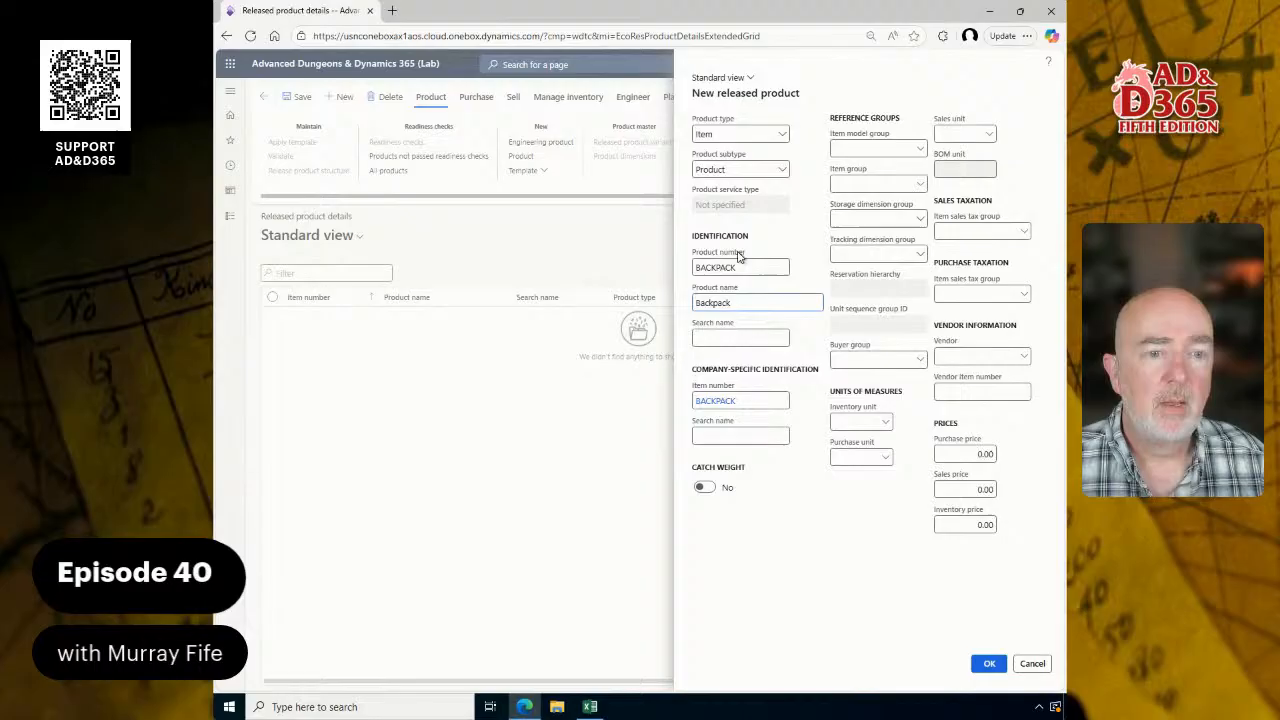
key(Tab)
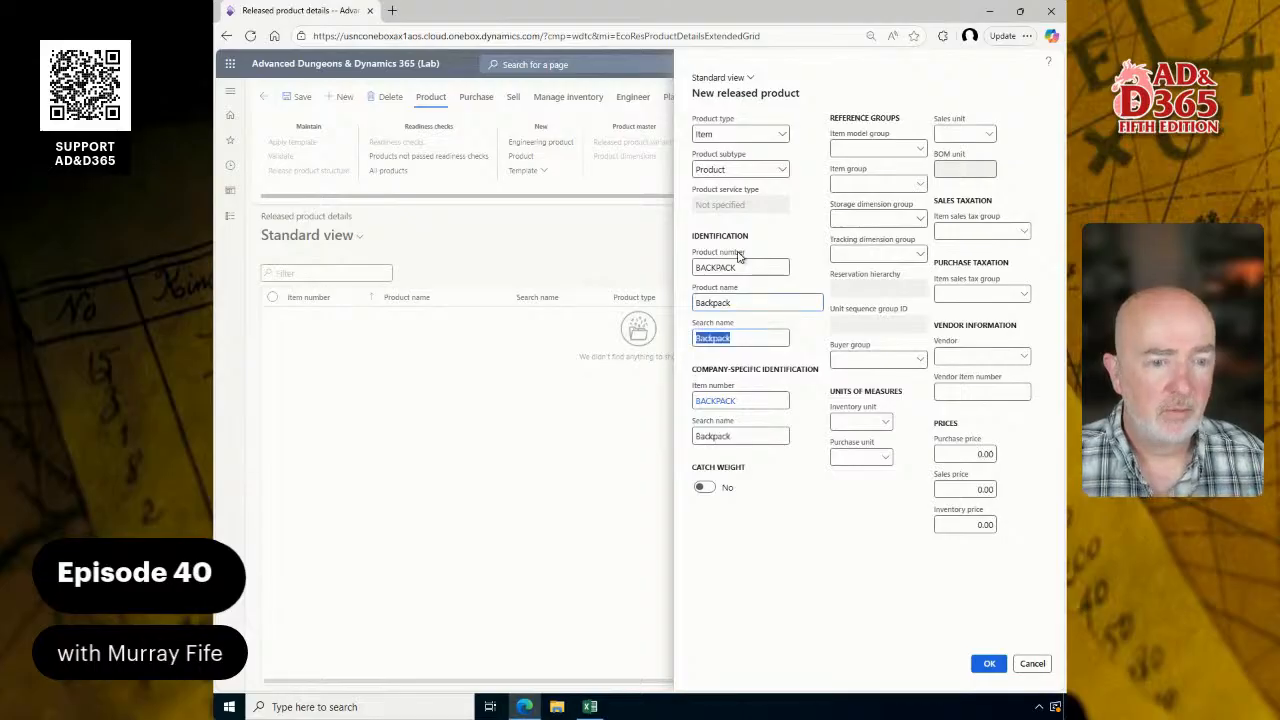
text(BACKPCK)
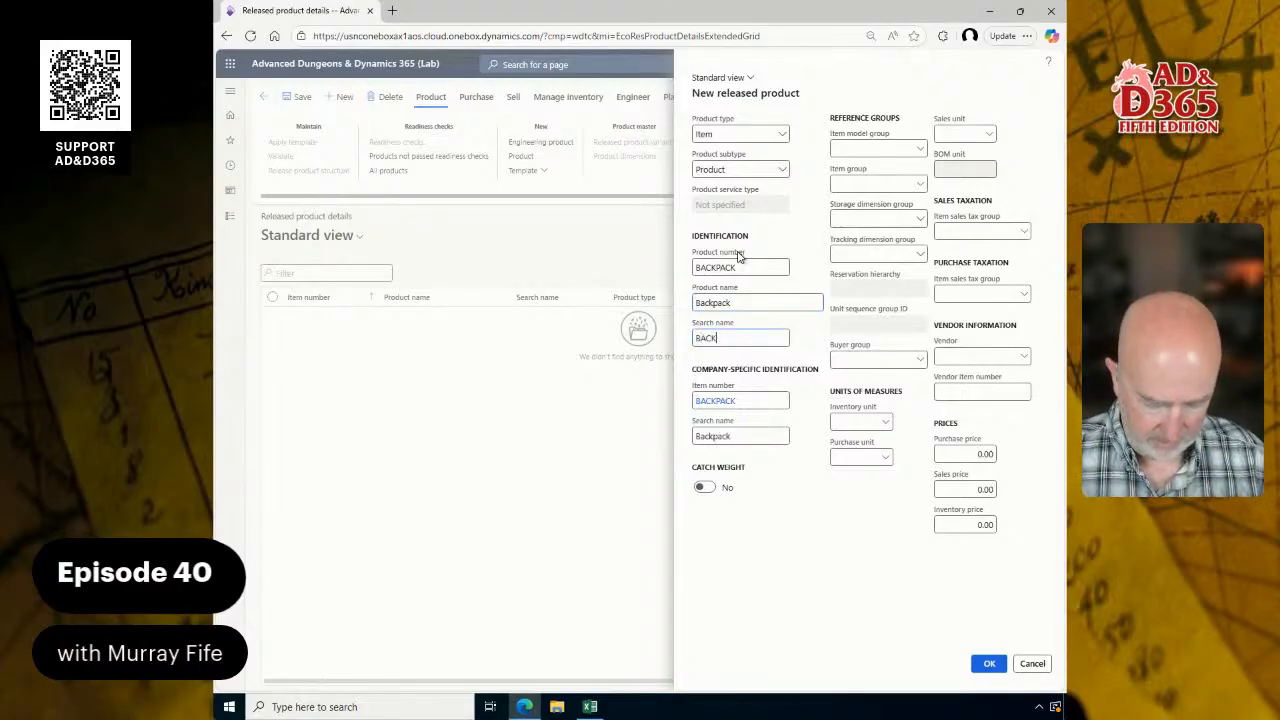
key(BackSpace)
key(BackSpace)
key(BackSpace)
key(BackSpace)
key(BackSpace)
key(BackSpace)
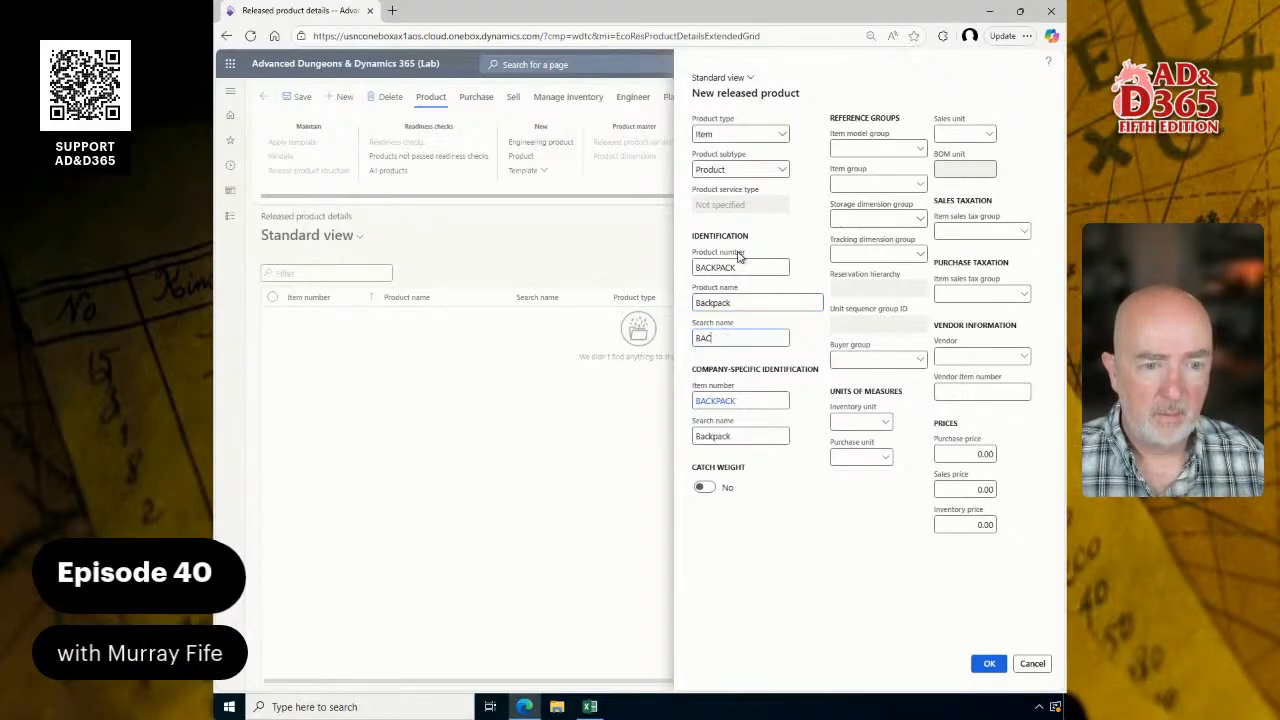
text(CKPC)
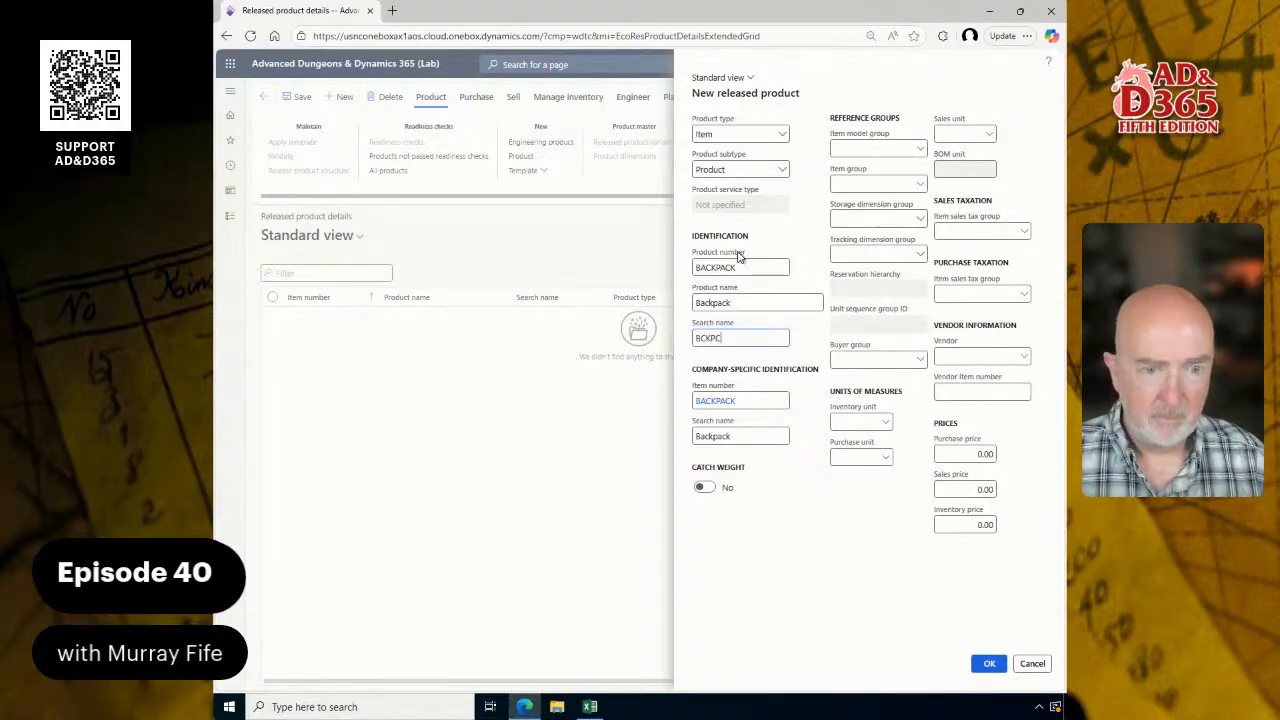
key(BackSpace)
key(BackSpace)
key(BackSpace)
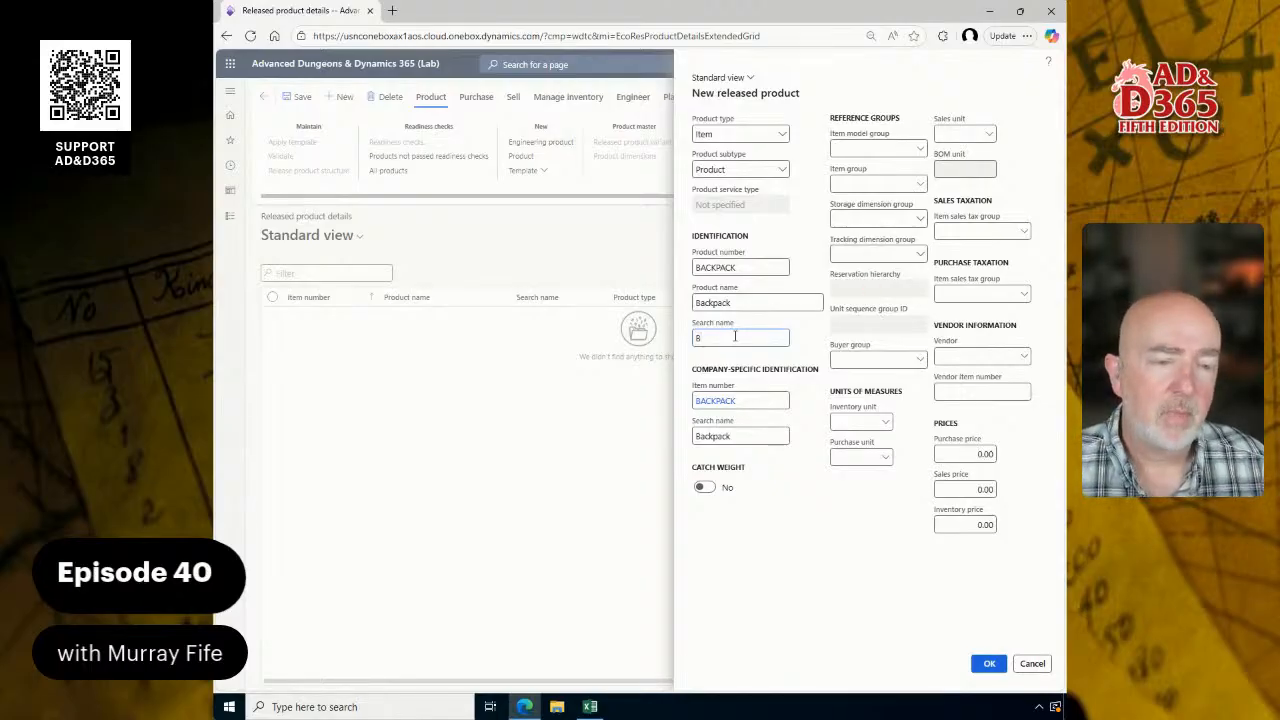
Step: Set the product's search name to BACKPACK and copy it into the company-specific search name
drag(733, 338, 671, 338)
text(BACKPACK)
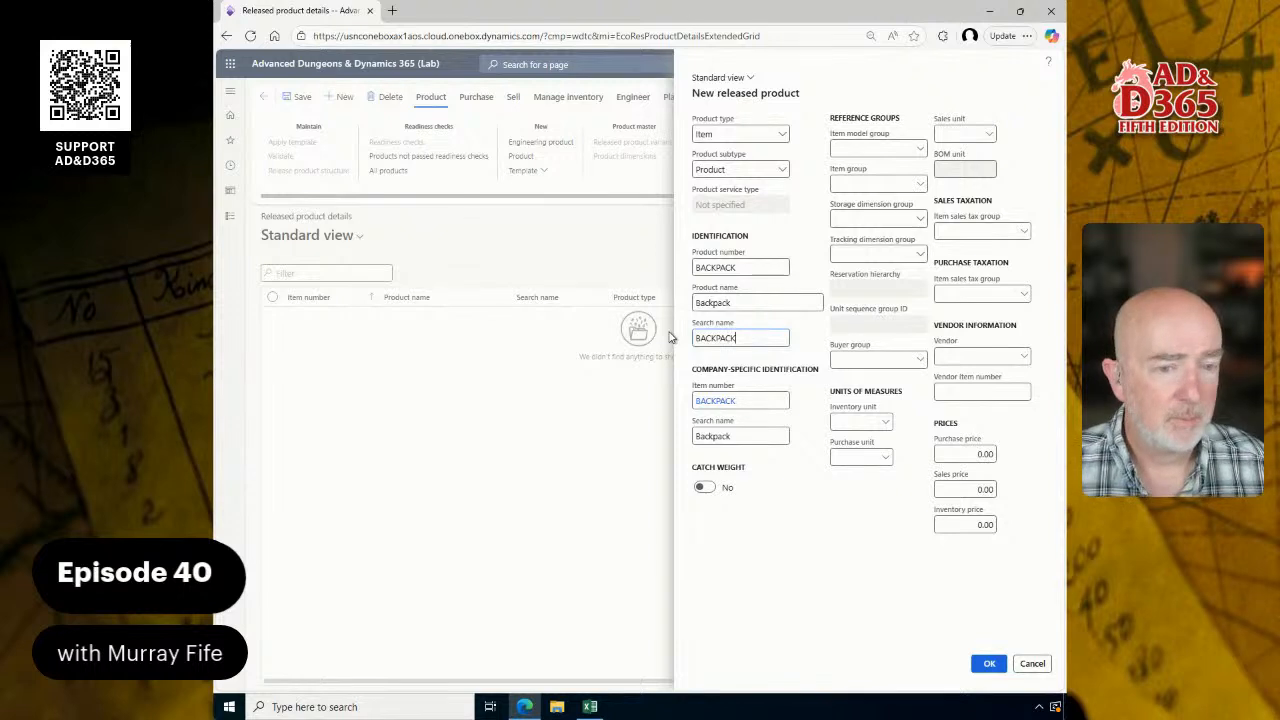
key(ctrl+a)
key(ctrl+c)
key(Tab)
key(Tab)
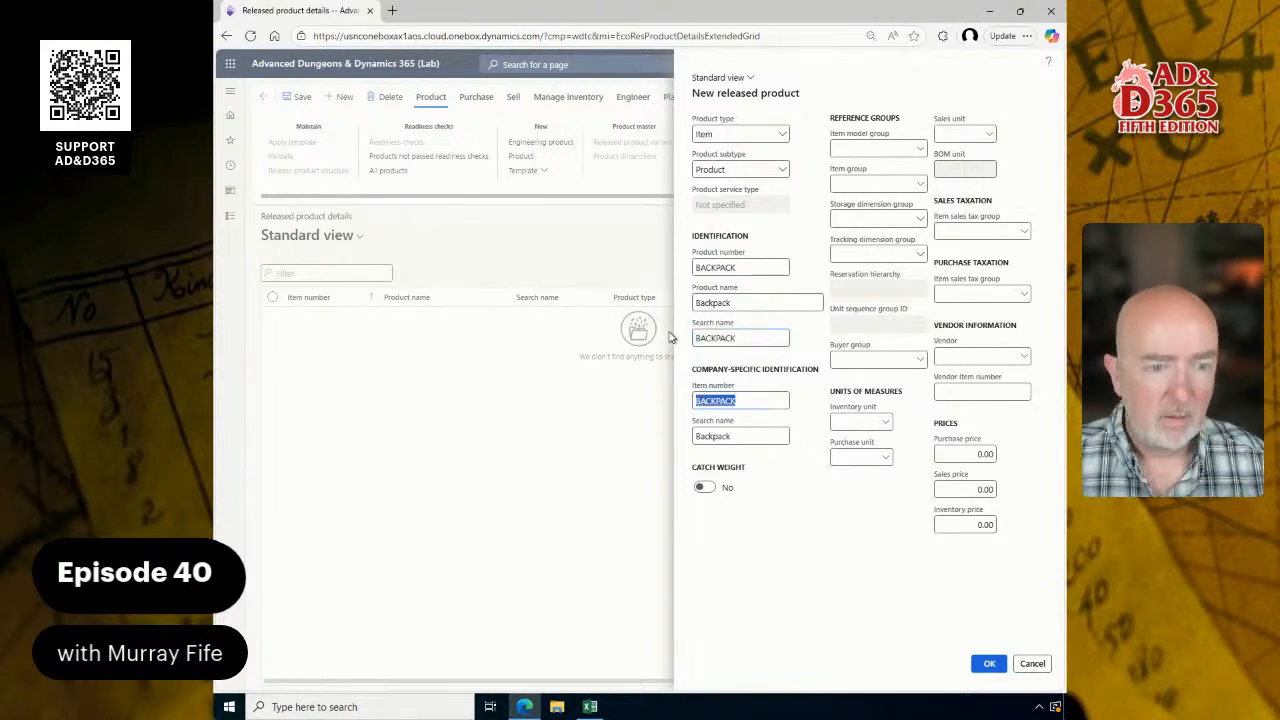
key(ctrl+v)
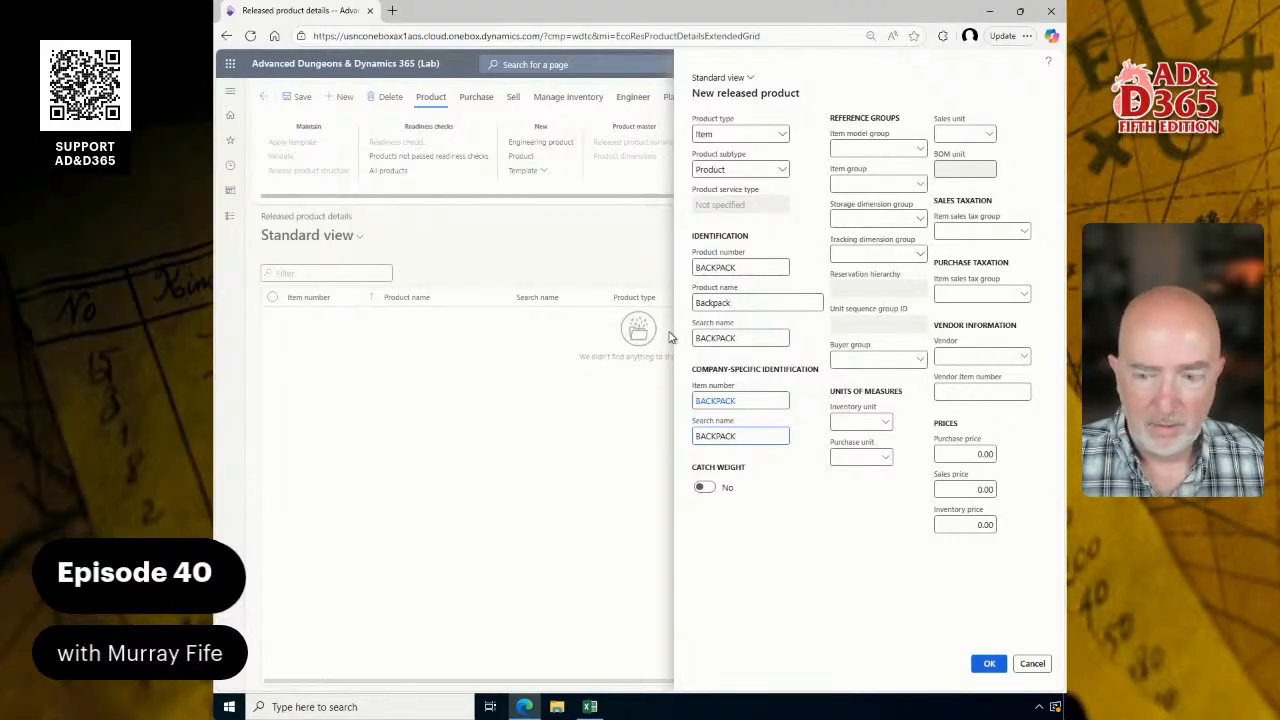
Step: Replace the search name in the product identification with STRG-BCKPK
key(shift+Tab)
key(shift+Tab)
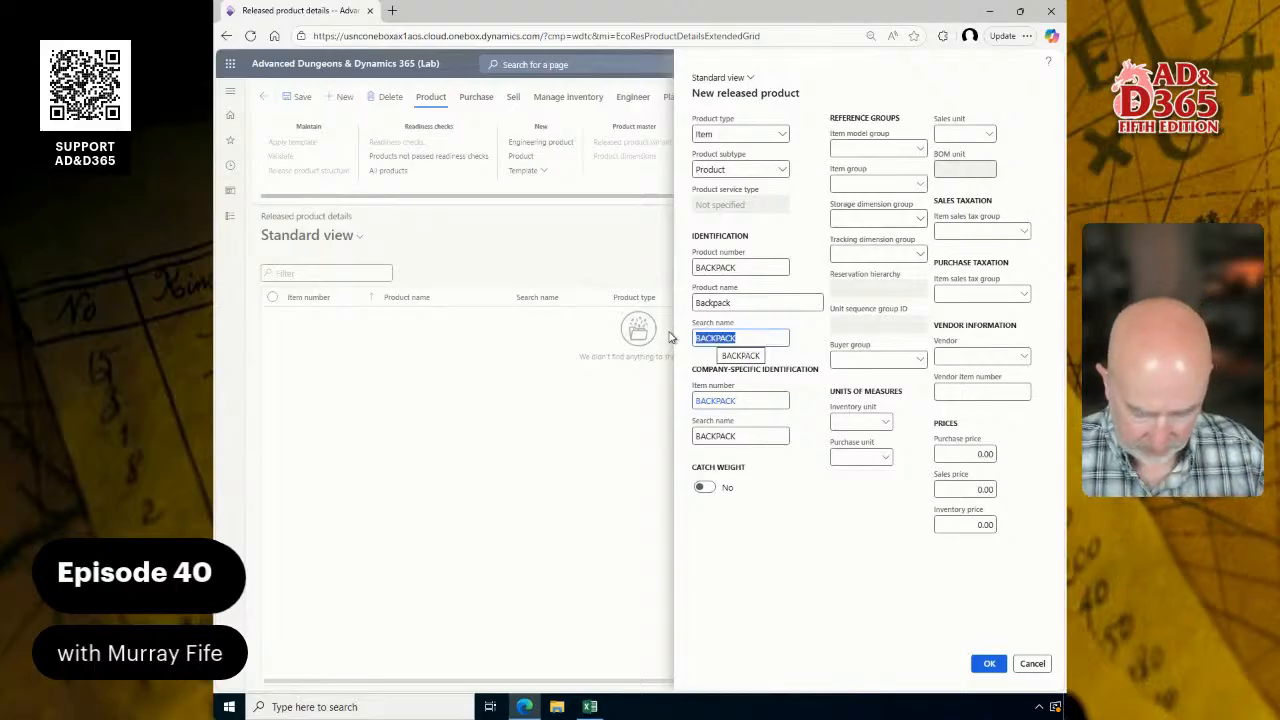
text(STRG)
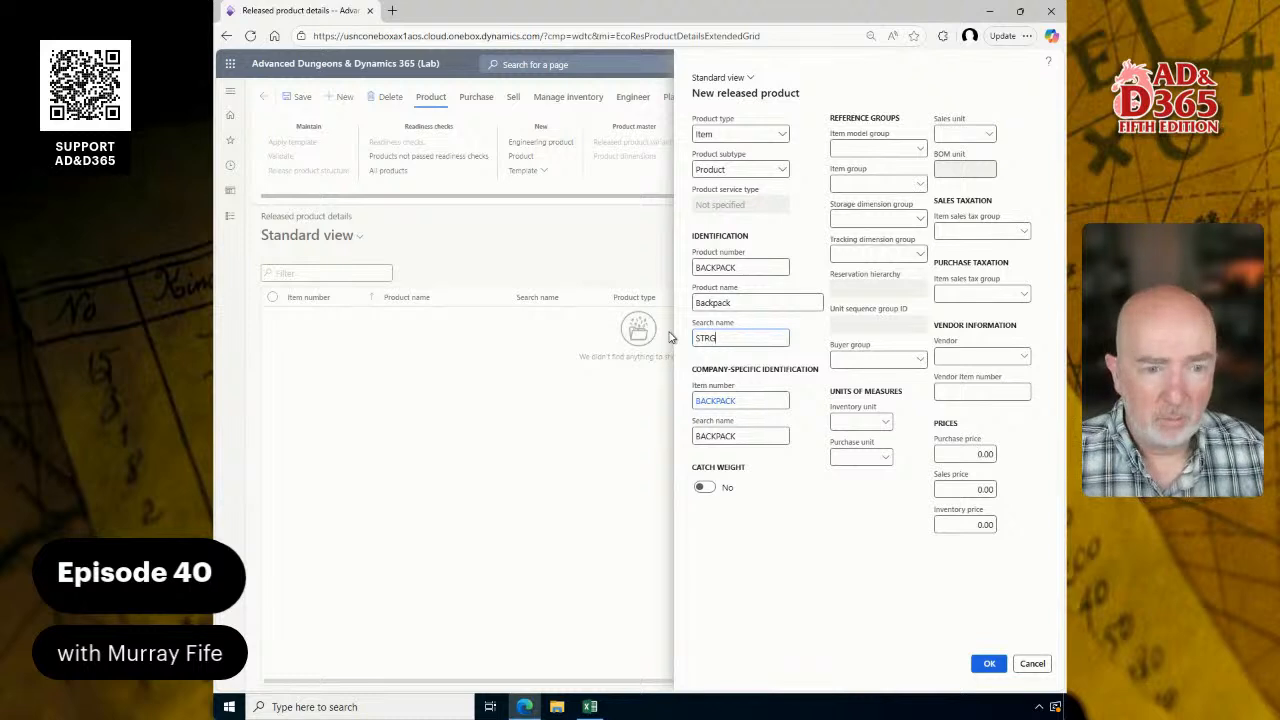
text(BACKP)
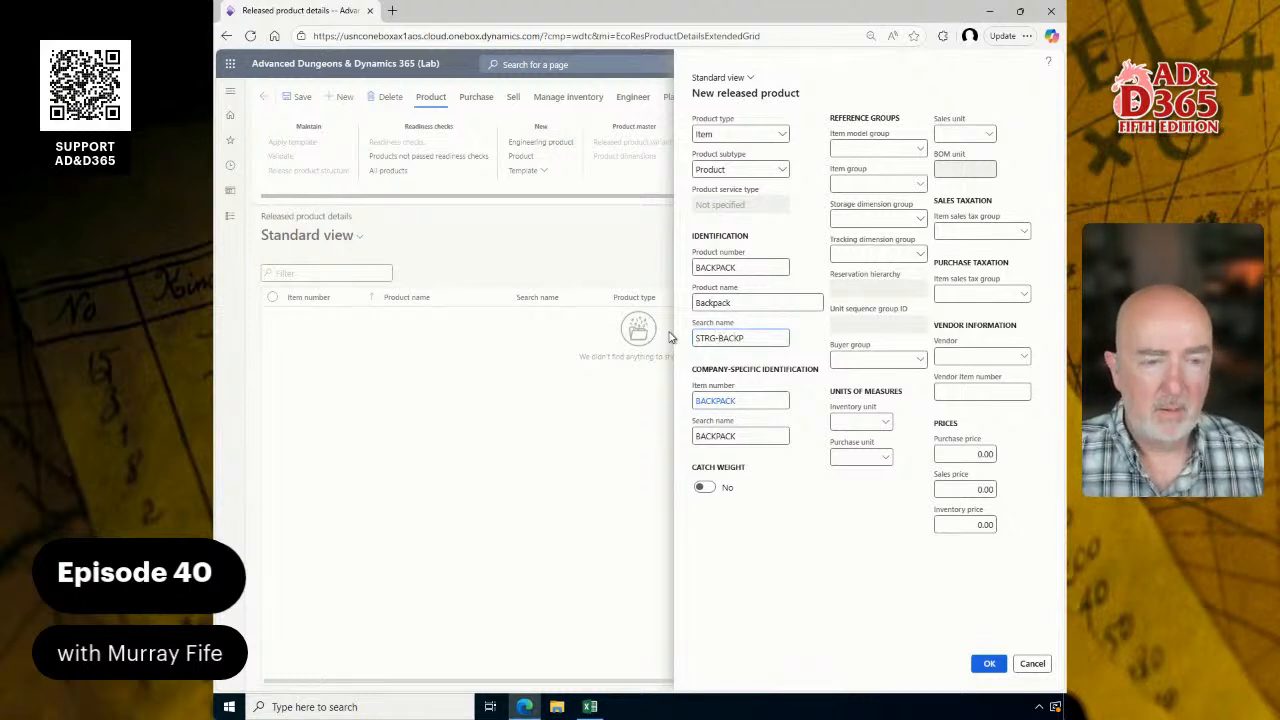
key(BackSpace)
key(BackSpace)
key(BackSpace)
key(BackSpace)
text(CKPK)
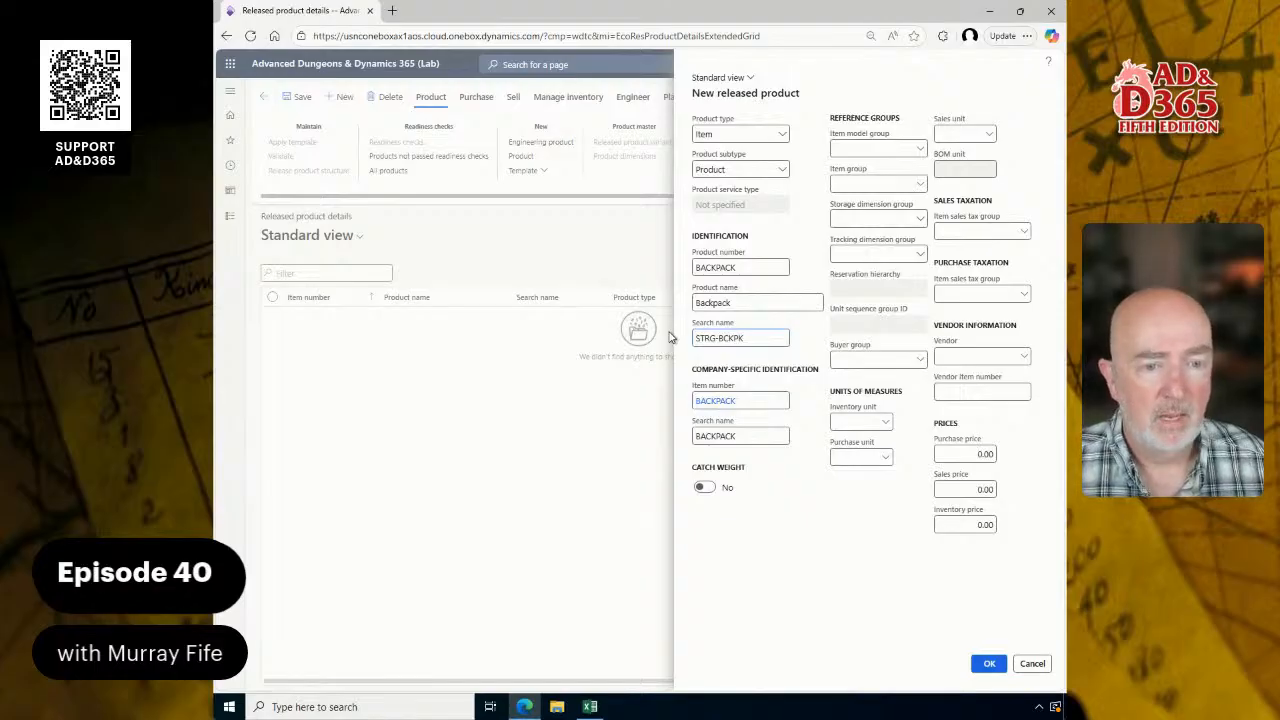
key(BackSpace)
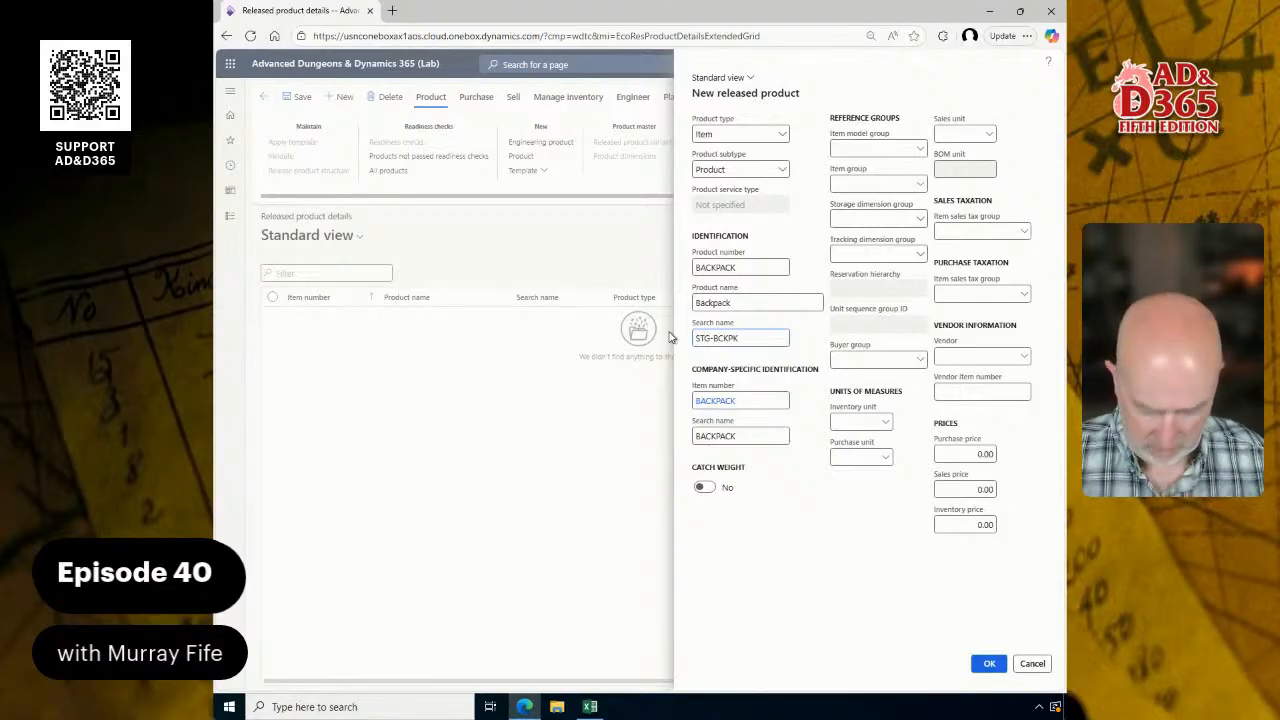
text(R)
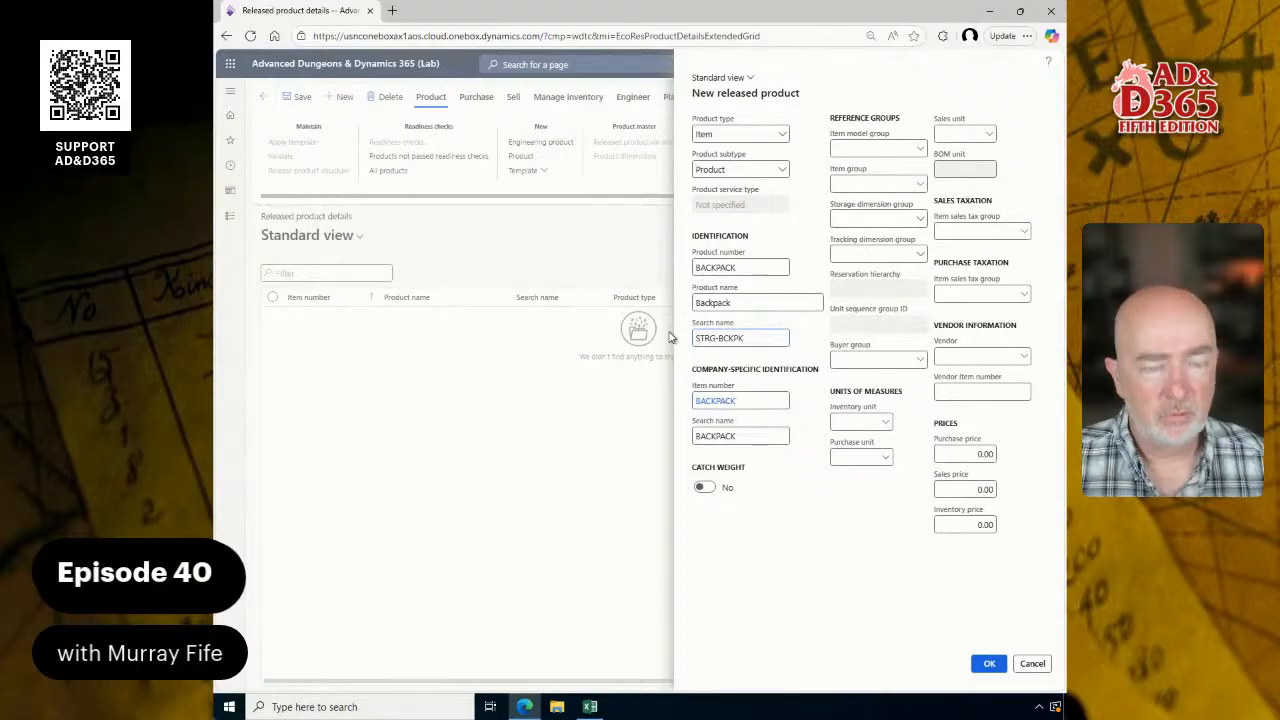
key(shift+Home)
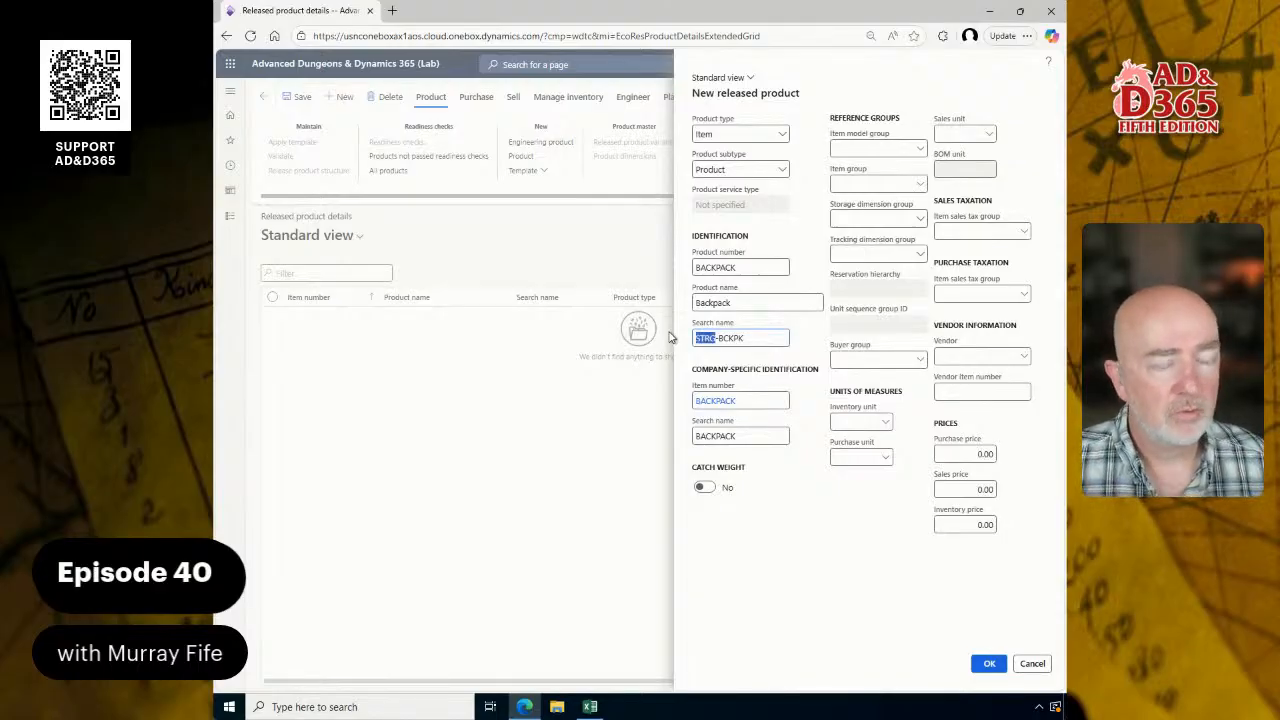
key(Right)
key(shift+End)
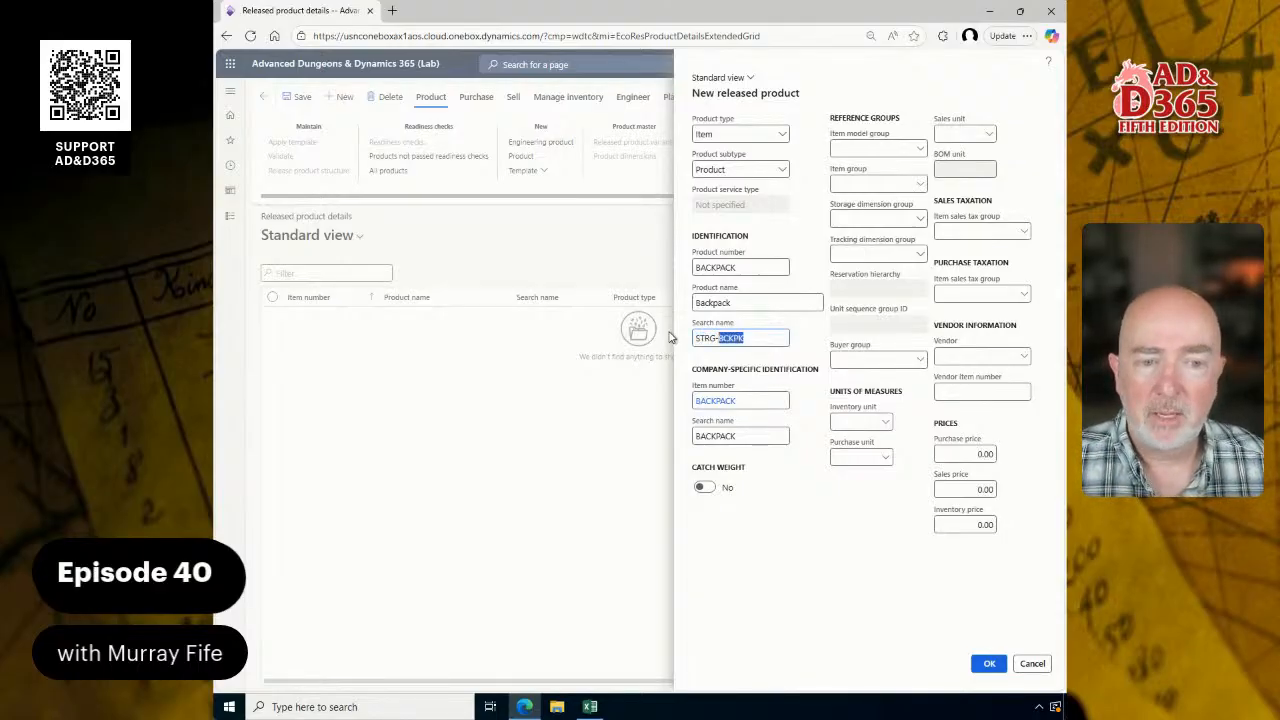
key(Home)
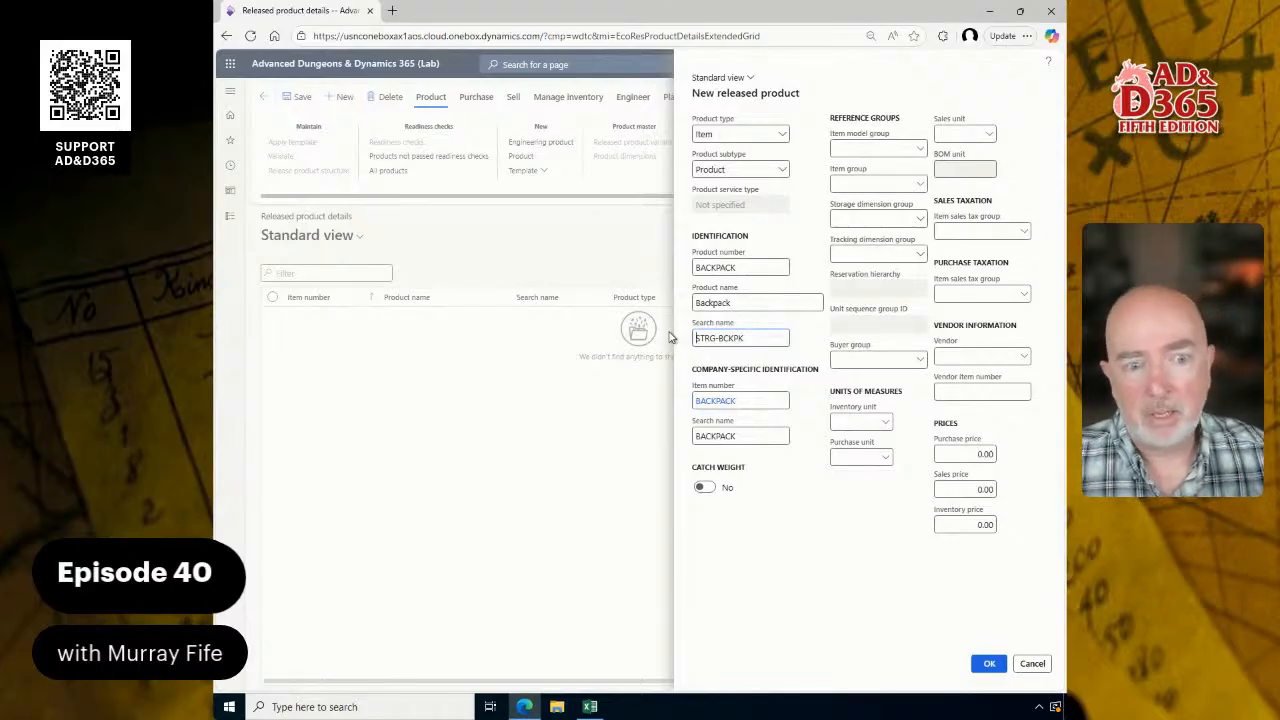
Step: Copy the search name STRG-BCKPK into the company-specific search name
key(ctrl+a)
key(ctrl+c)
key(Tab)
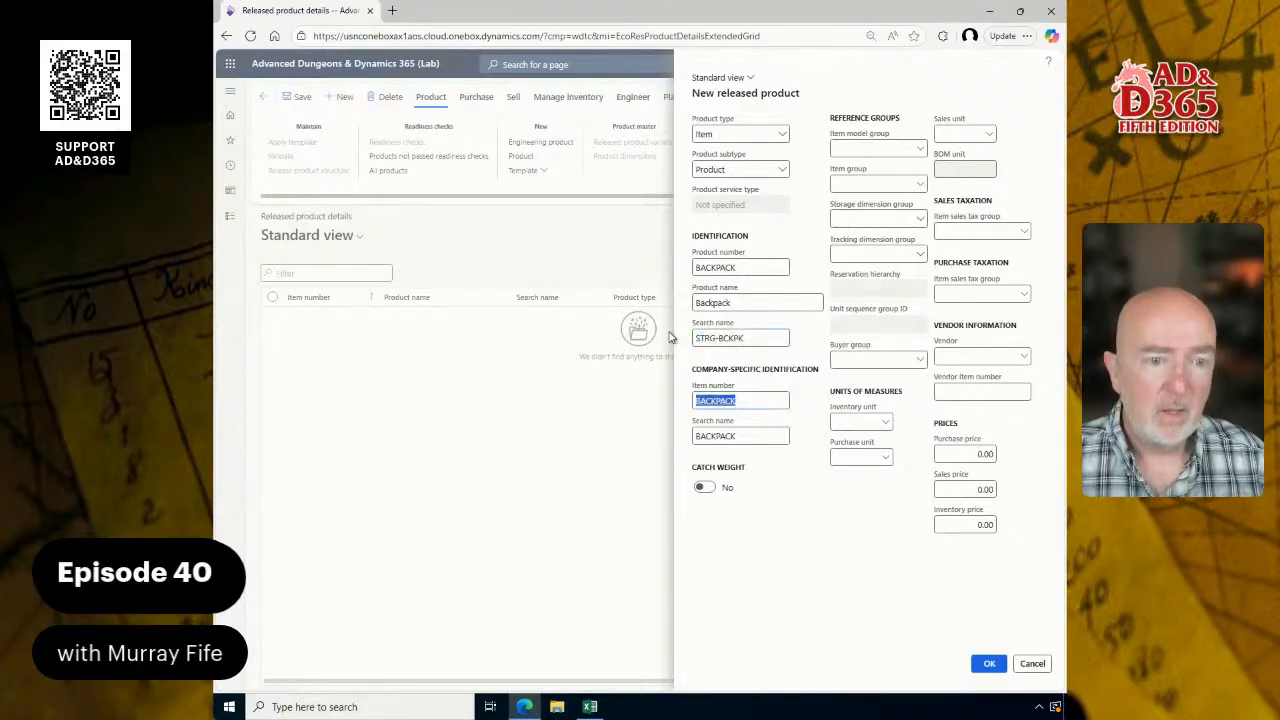
key(Tab)
key(ctrl+v)
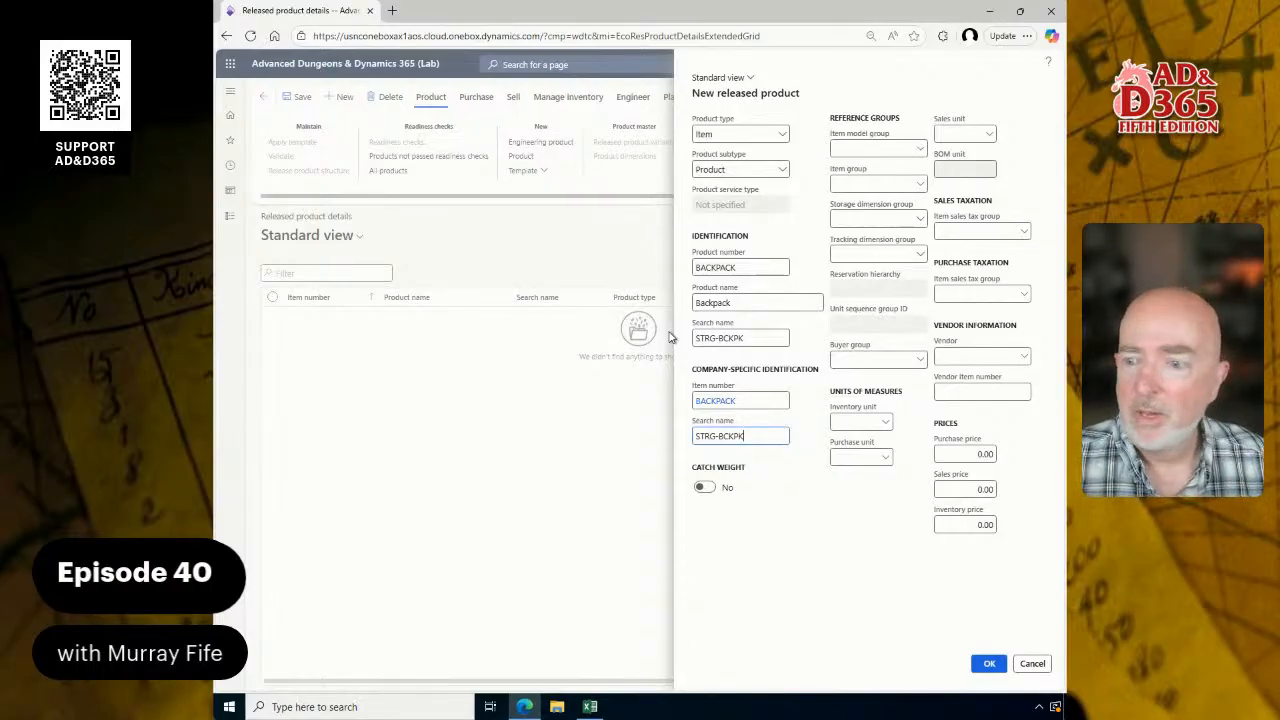
Step: Check which item model groups are available for the new product
click(920, 149)
click(887, 150)
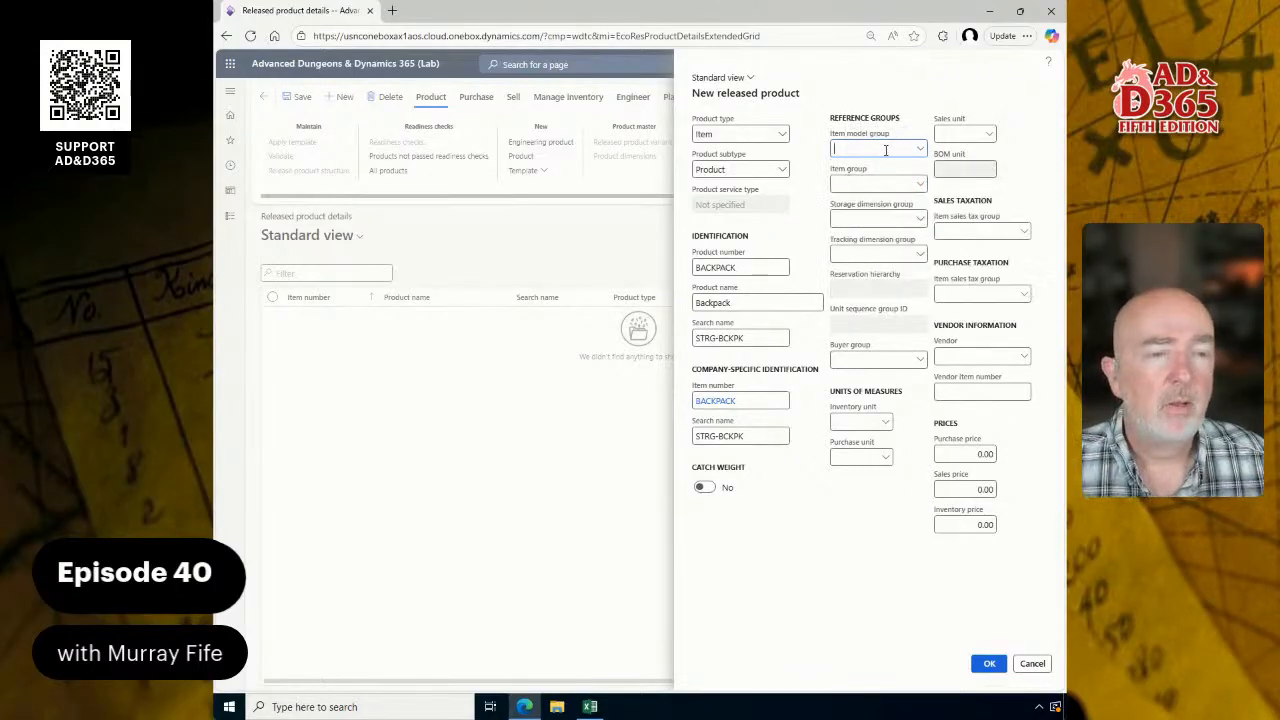
click(923, 151)
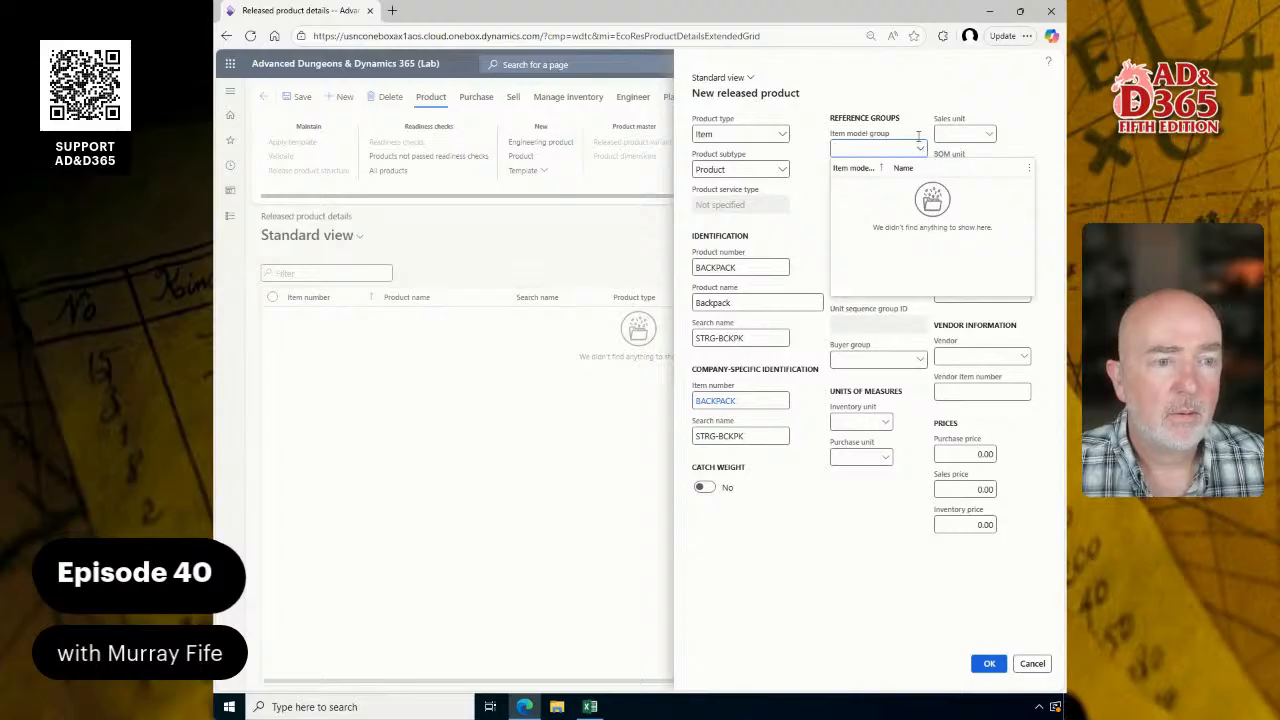
click(916, 133)
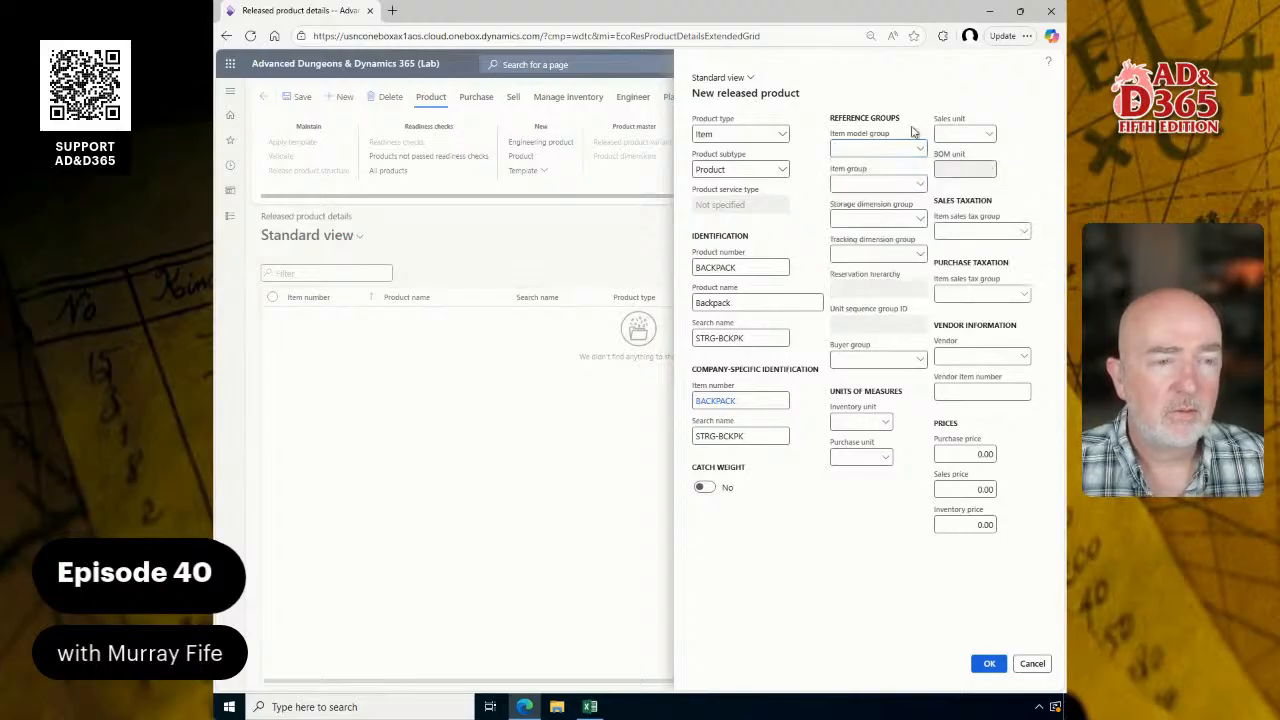
Step: Set the storage dimension group to LOC and the tracking dimension group to NONE
click(910, 217)
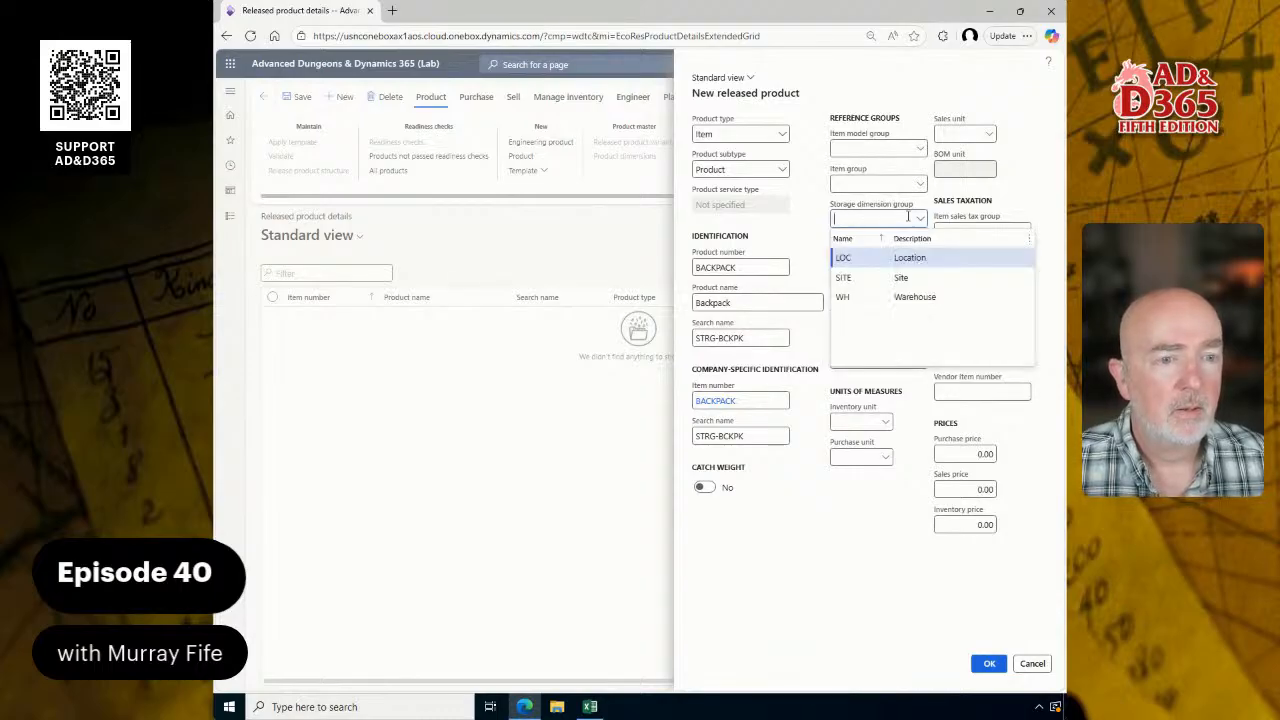
click(876, 257)
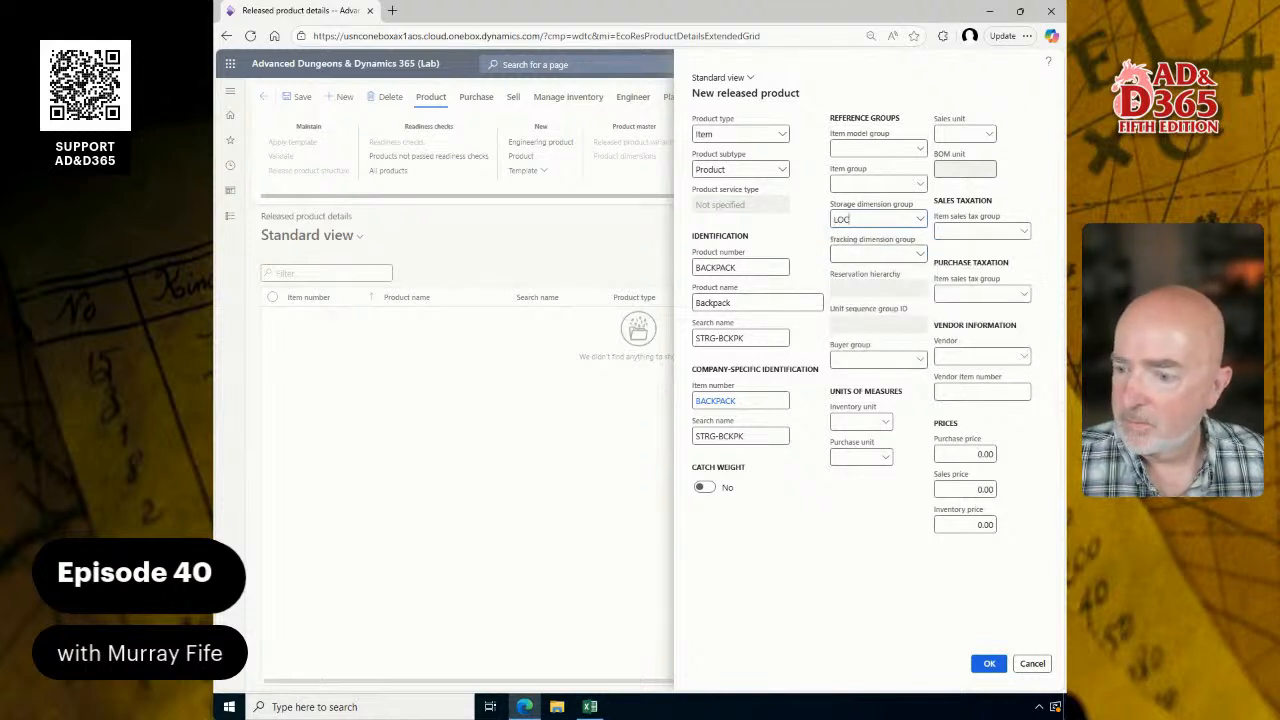
click(920, 254)
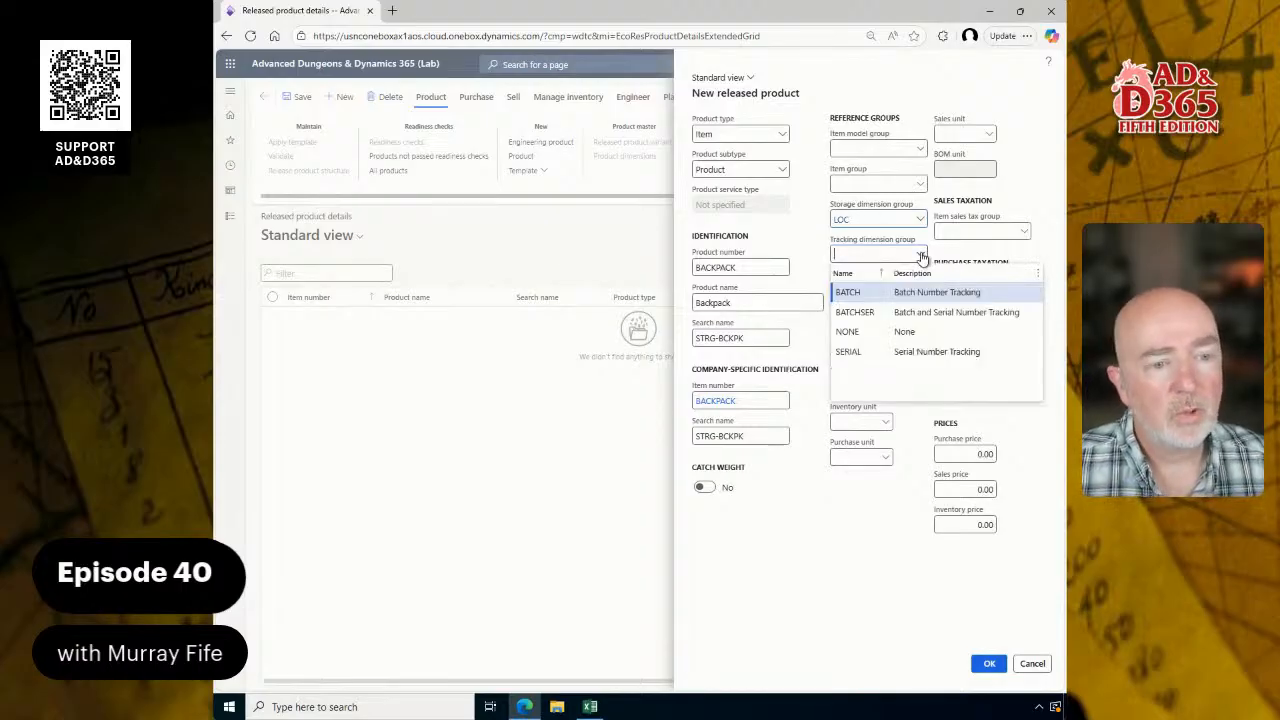
click(866, 331)
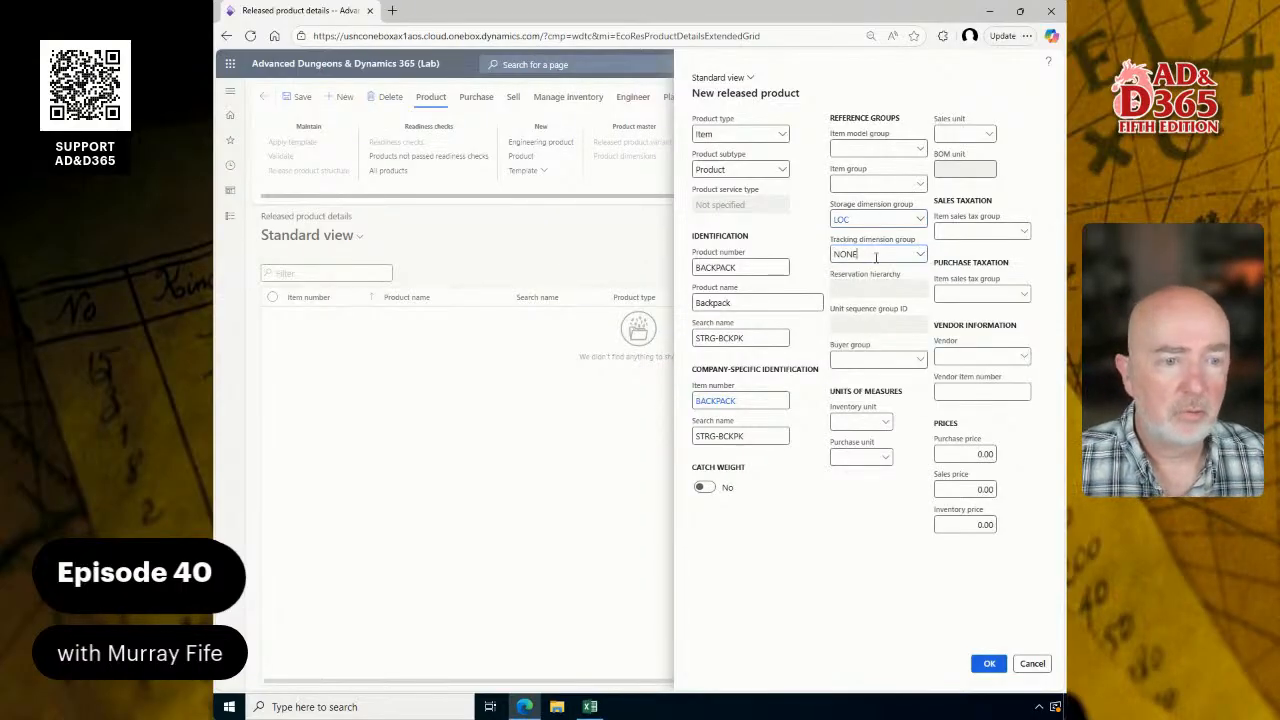
Step: Check which item model groups, item groups and buyer groups are available for the new product
click(903, 148)
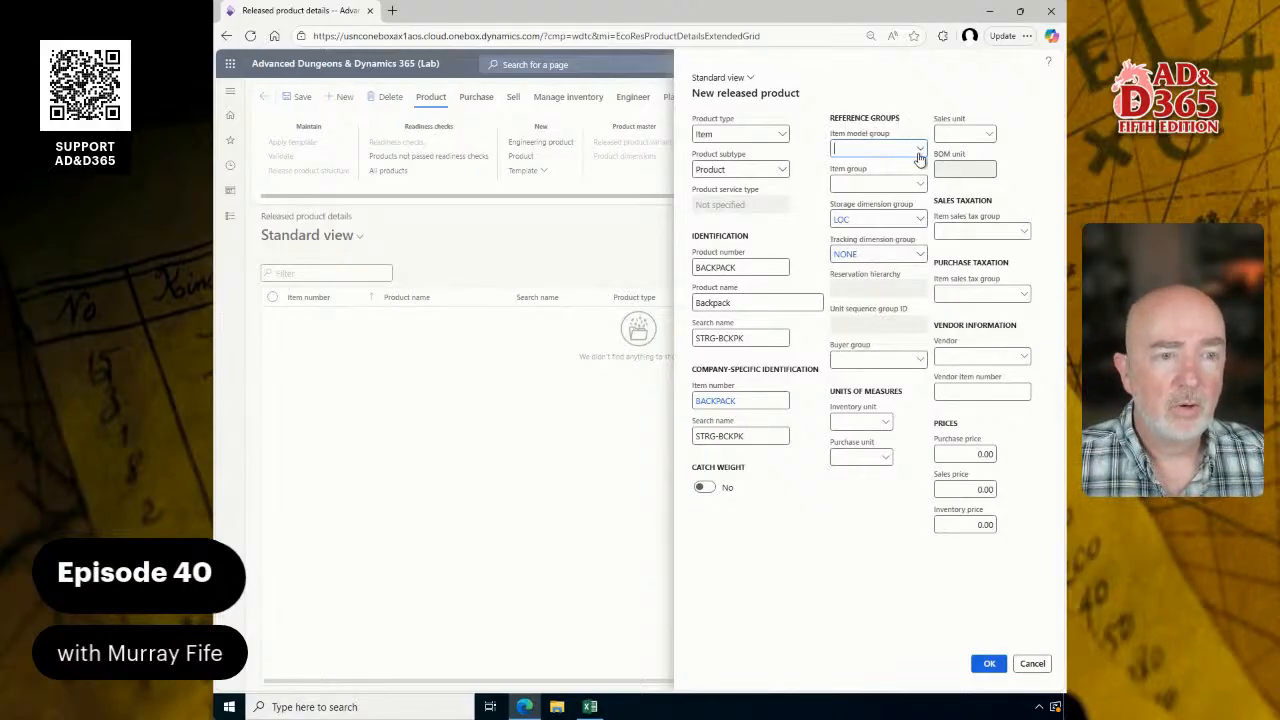
click(918, 185)
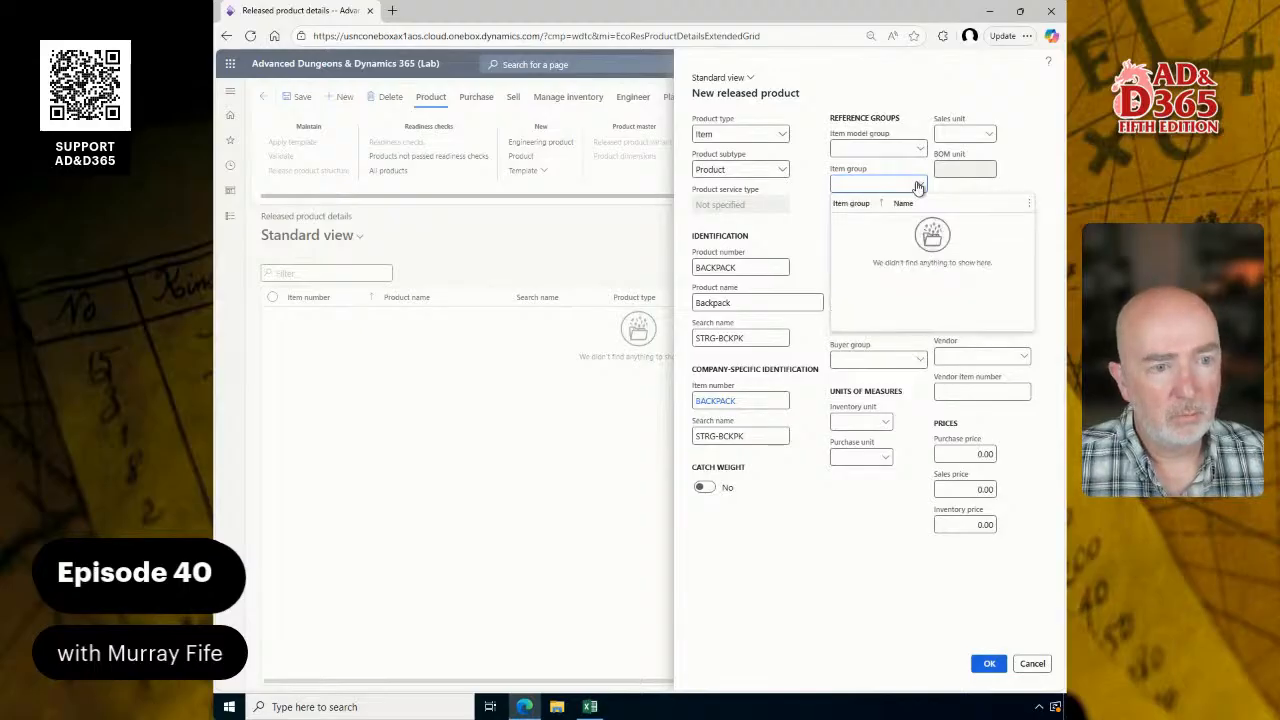
click(918, 185)
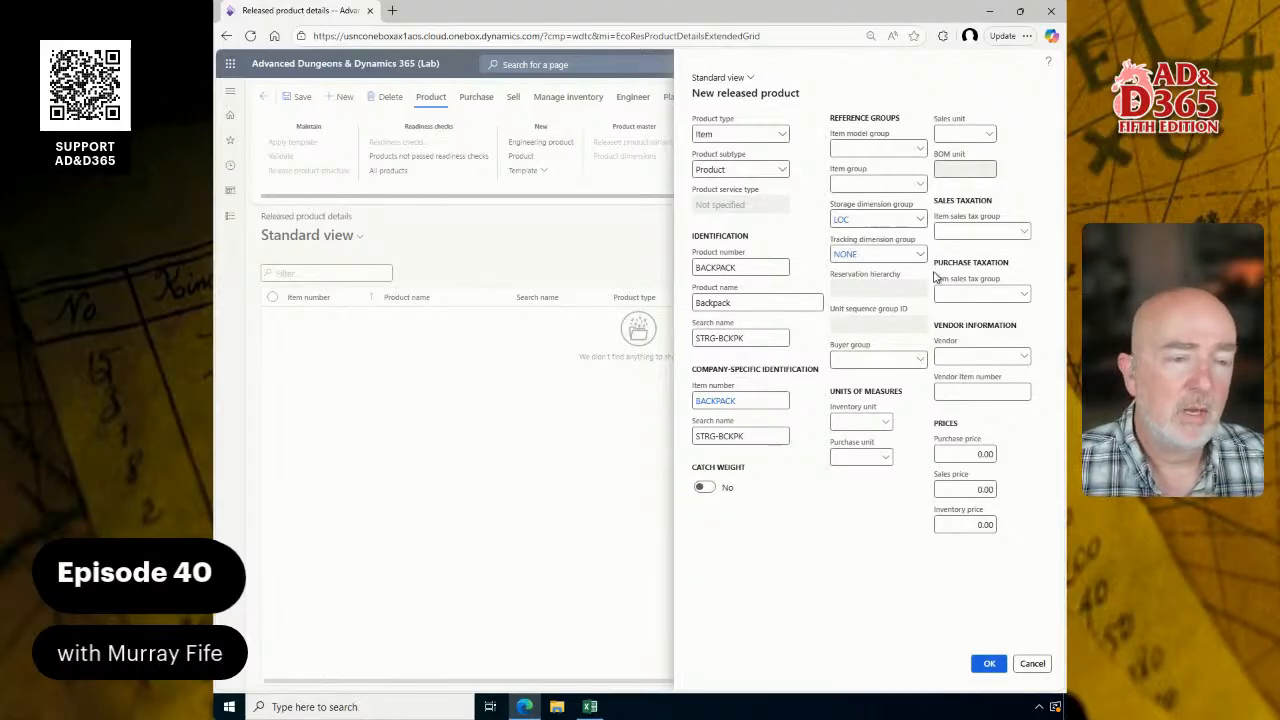
click(912, 360)
click(919, 361)
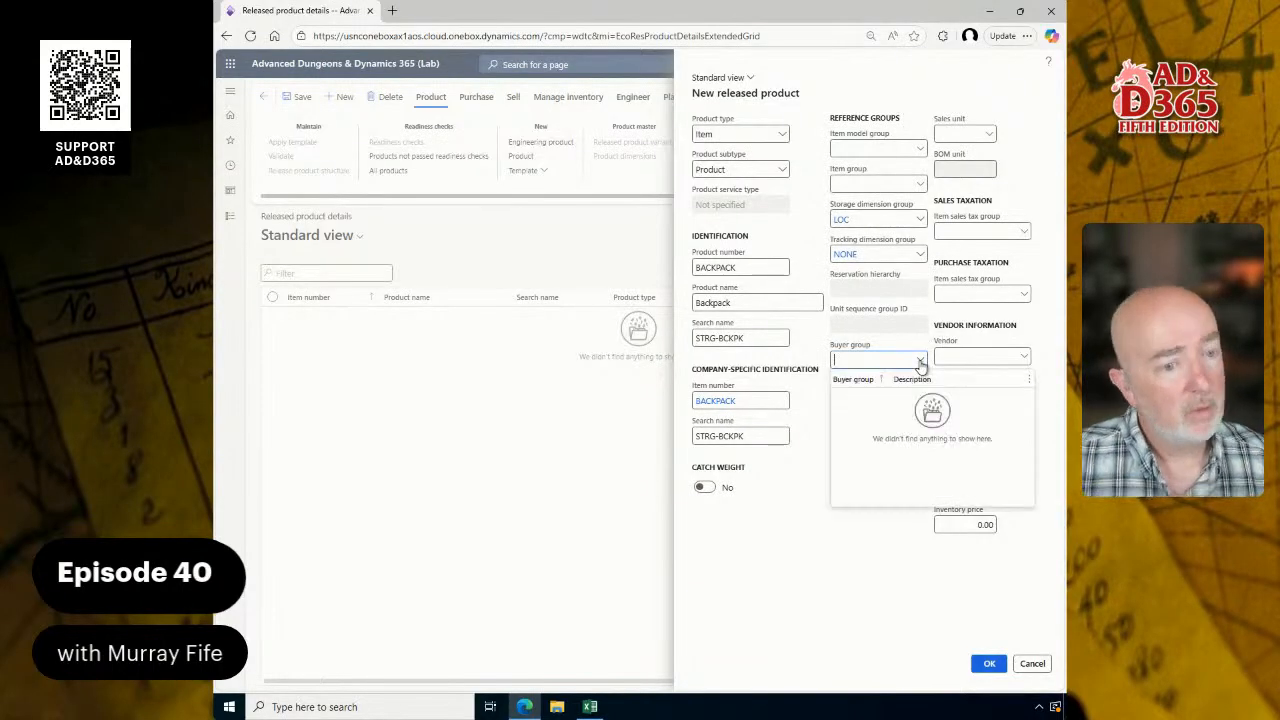
click(919, 362)
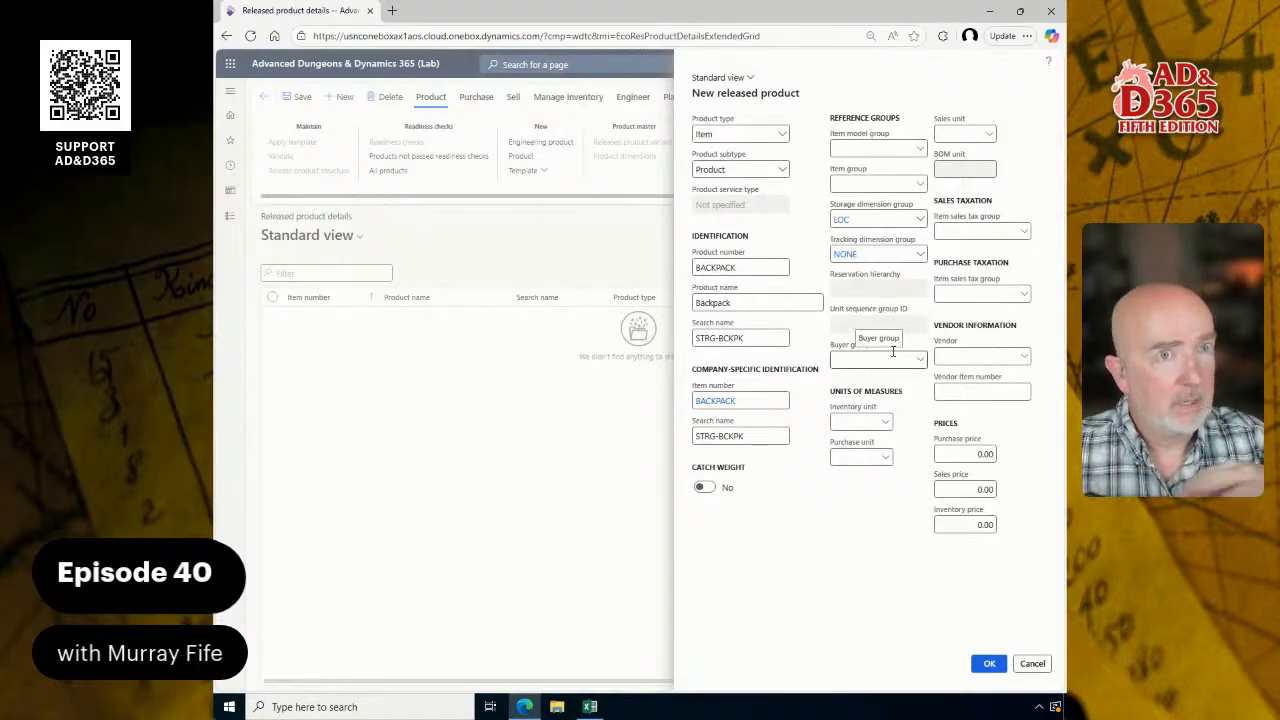
Step: Set the inventory, purchase and sales units of the new product to ea
click(848, 420)
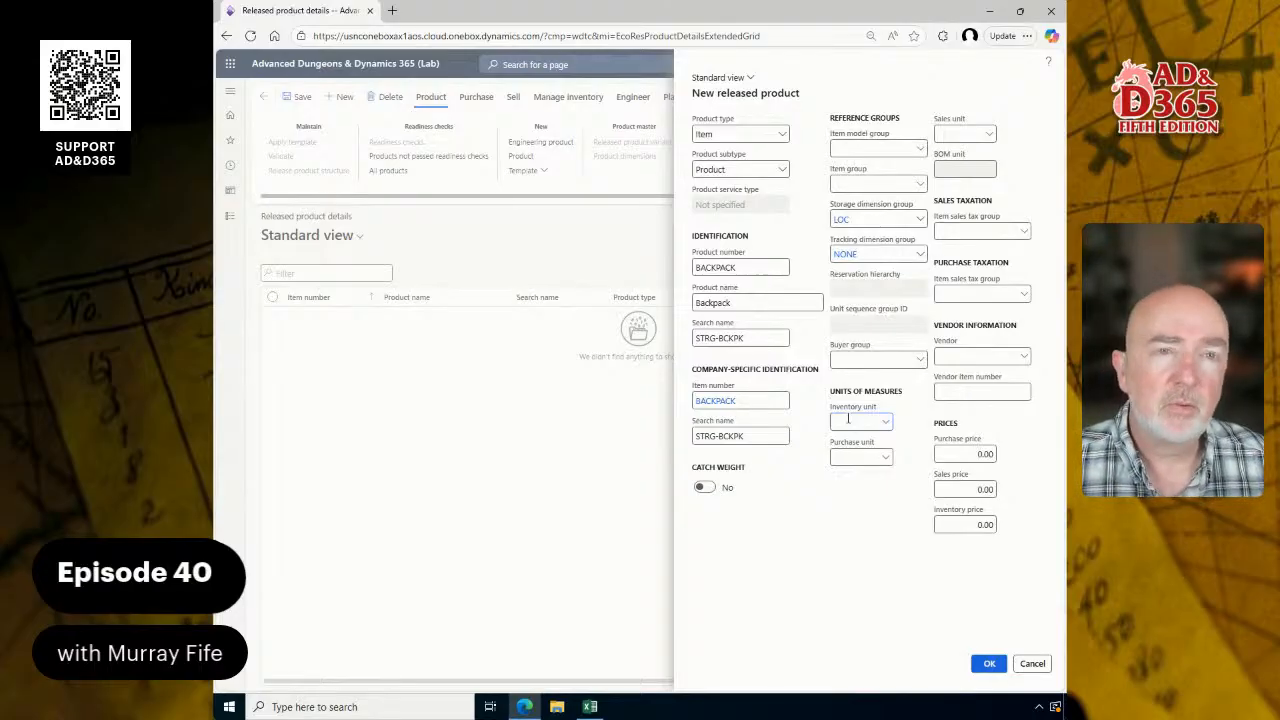
click(848, 419)
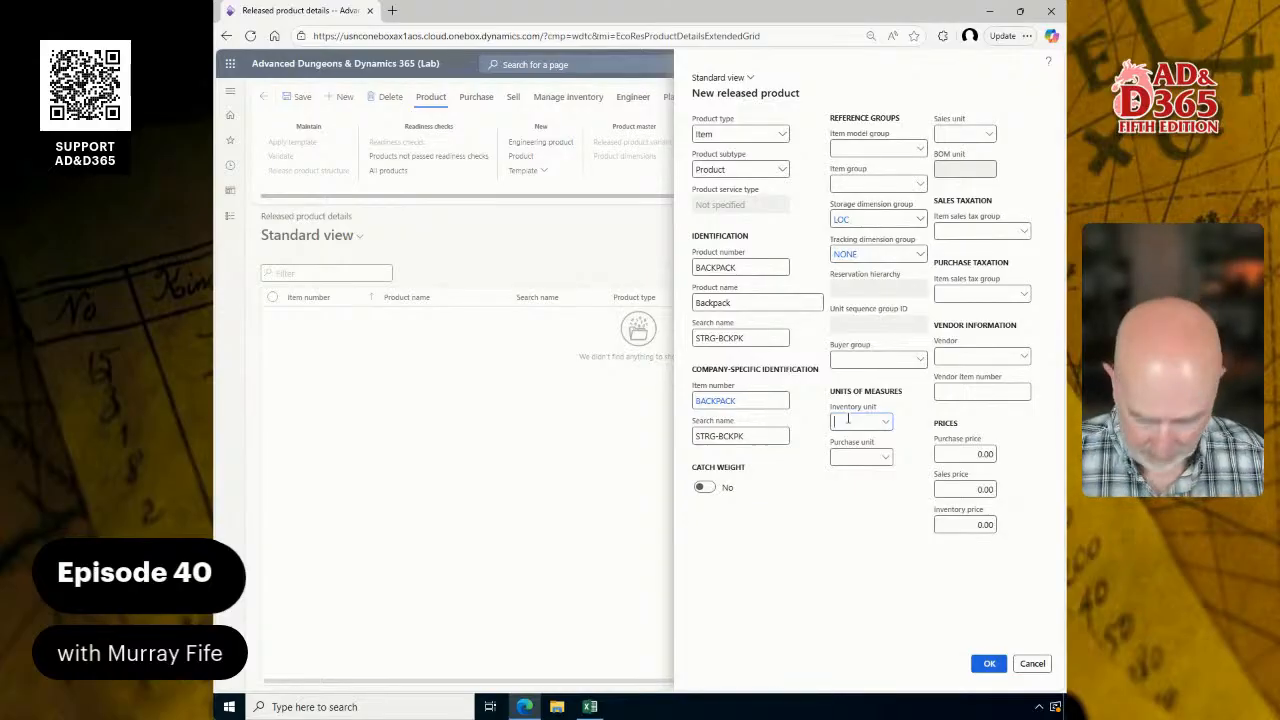
text(ea)
key(Tab)
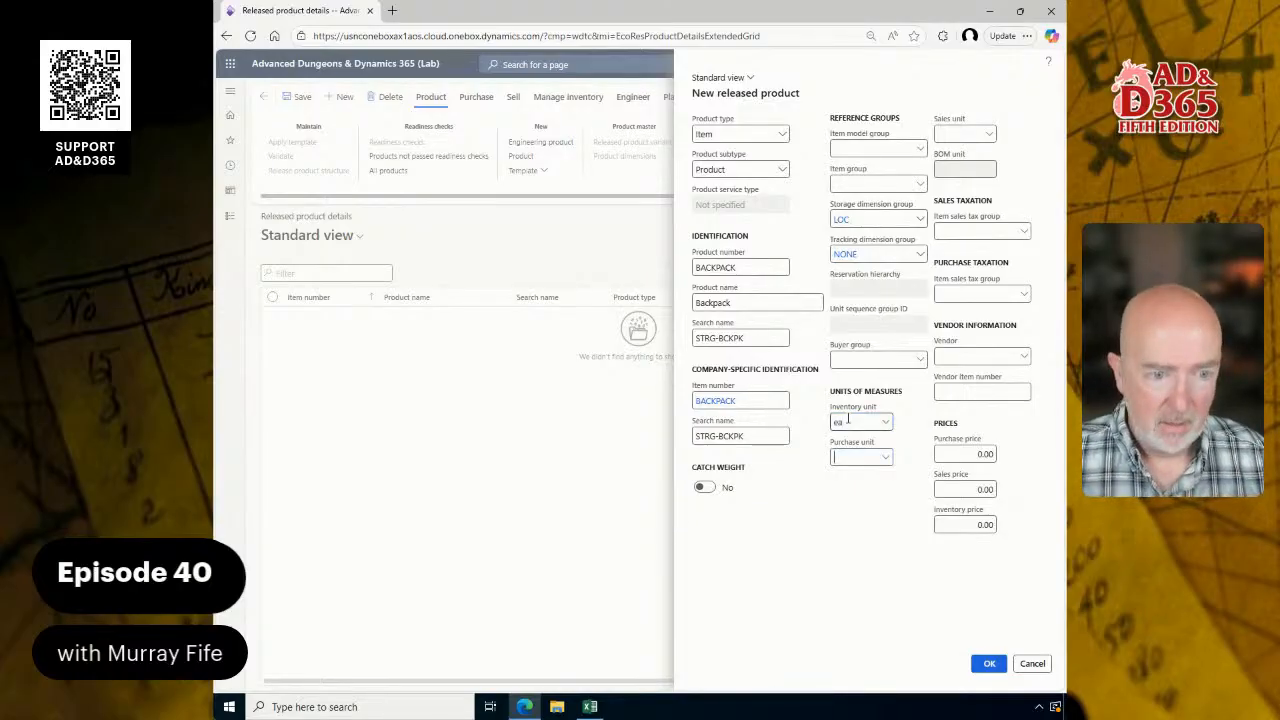
text(ea)
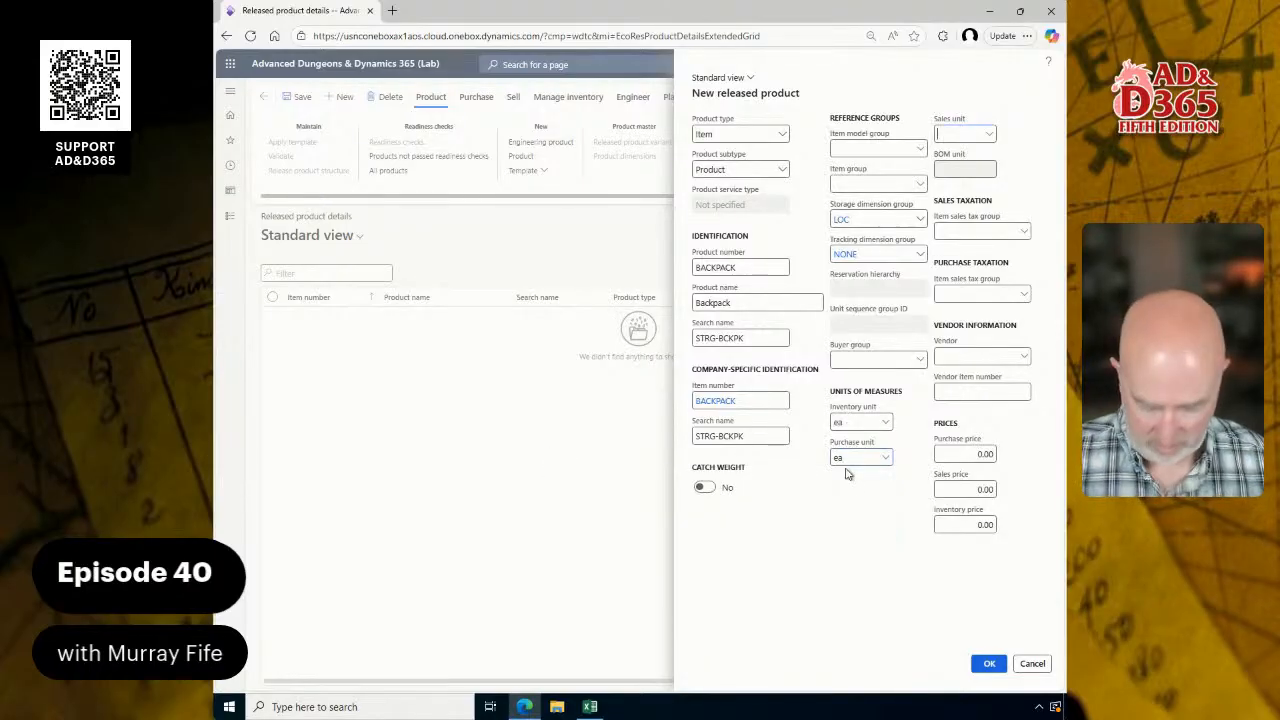
text(ea)
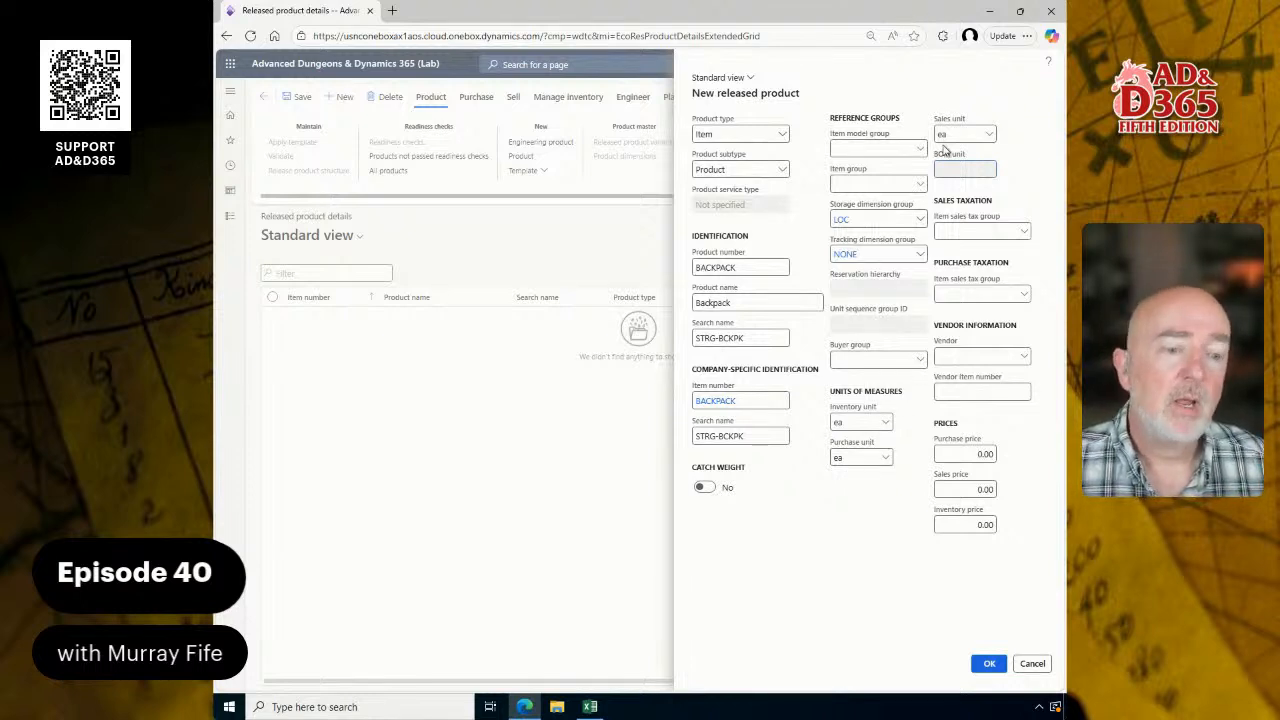
Step: Try doz as the purchase unit, and return the purchase unit to ea
text(doz)
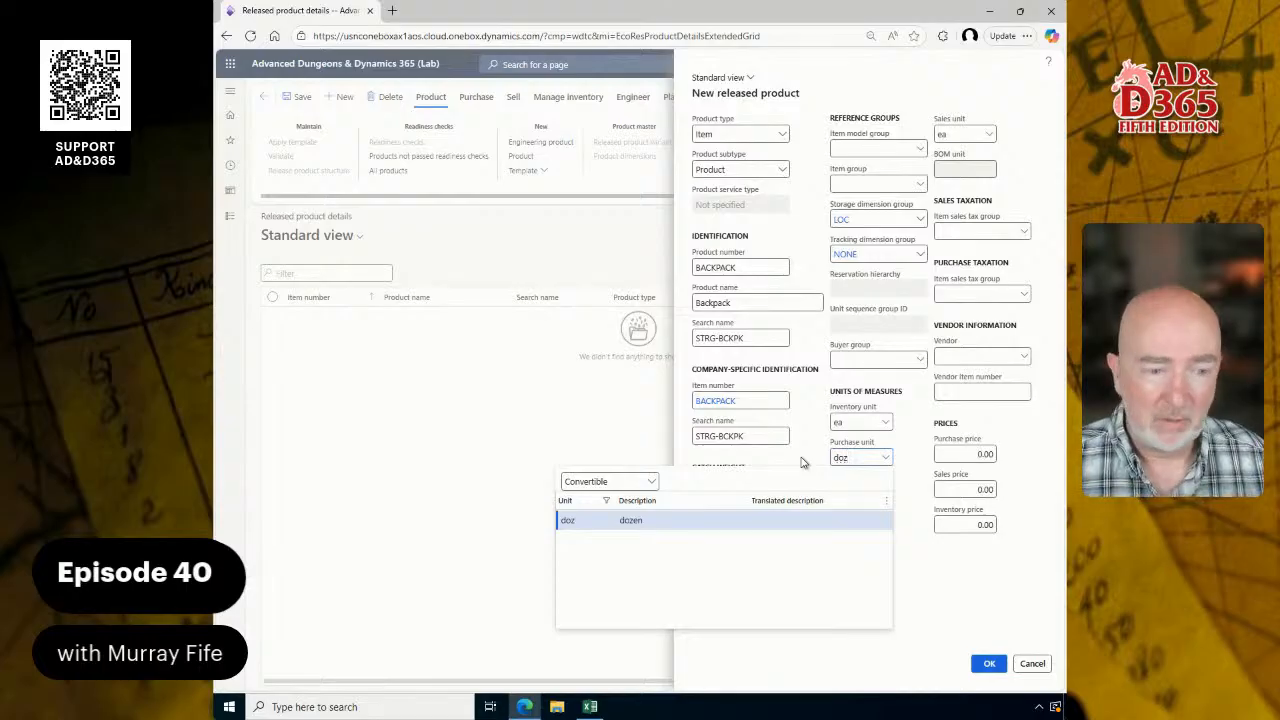
key(BackSpace)
key(BackSpace)
key(BackSpace)
text(ea)
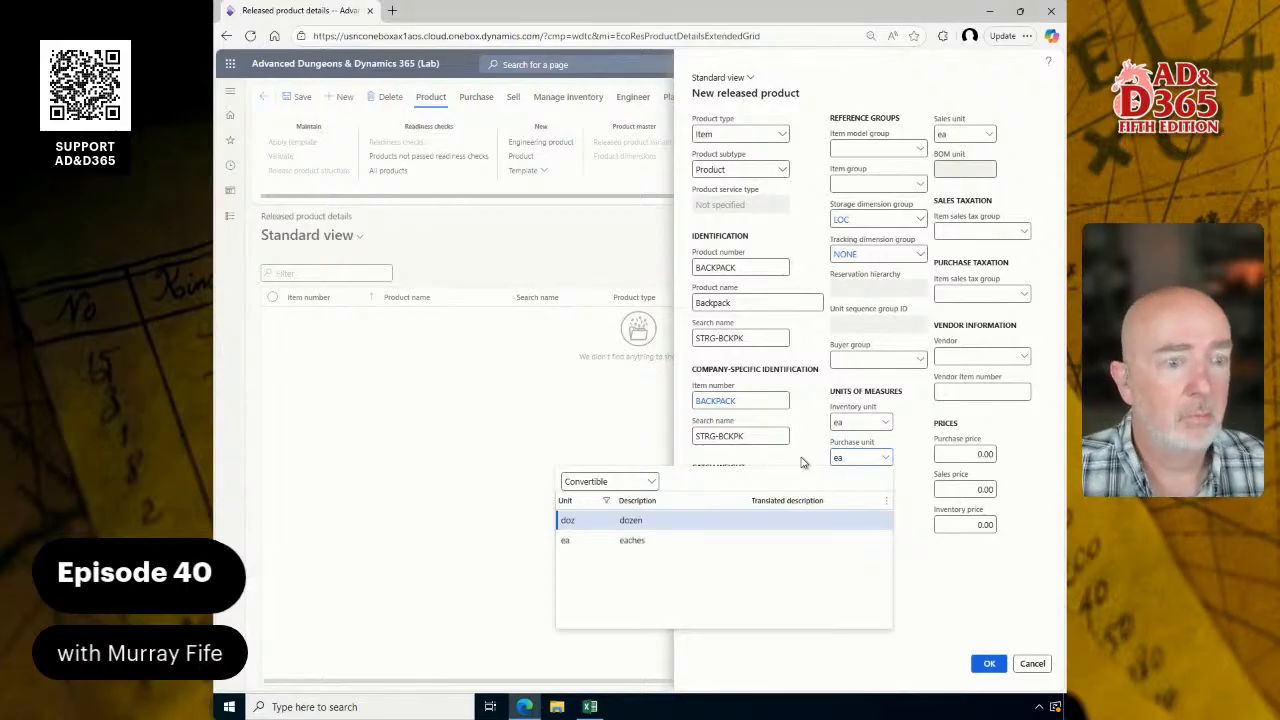
key(Tab)
key(Tab)
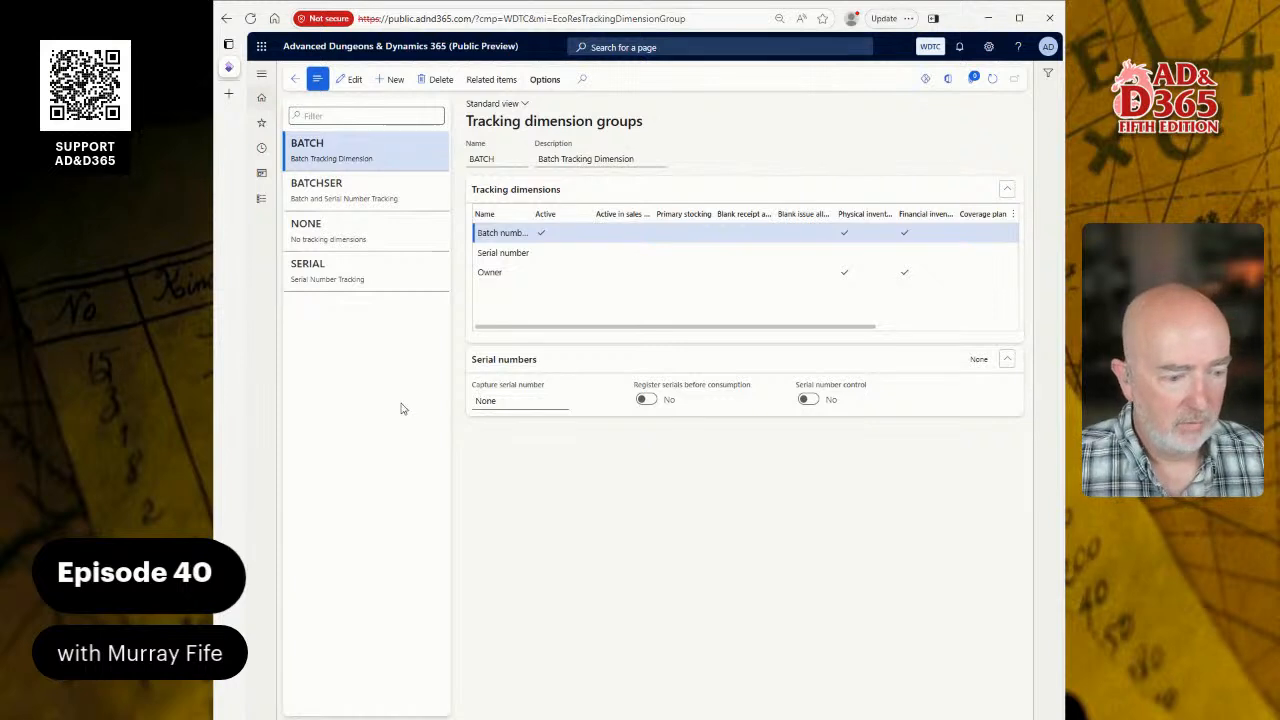
Step: In the Public Preview environment, open the BACKPACK record from the released products in Product information management
mouse_move(252, 203)
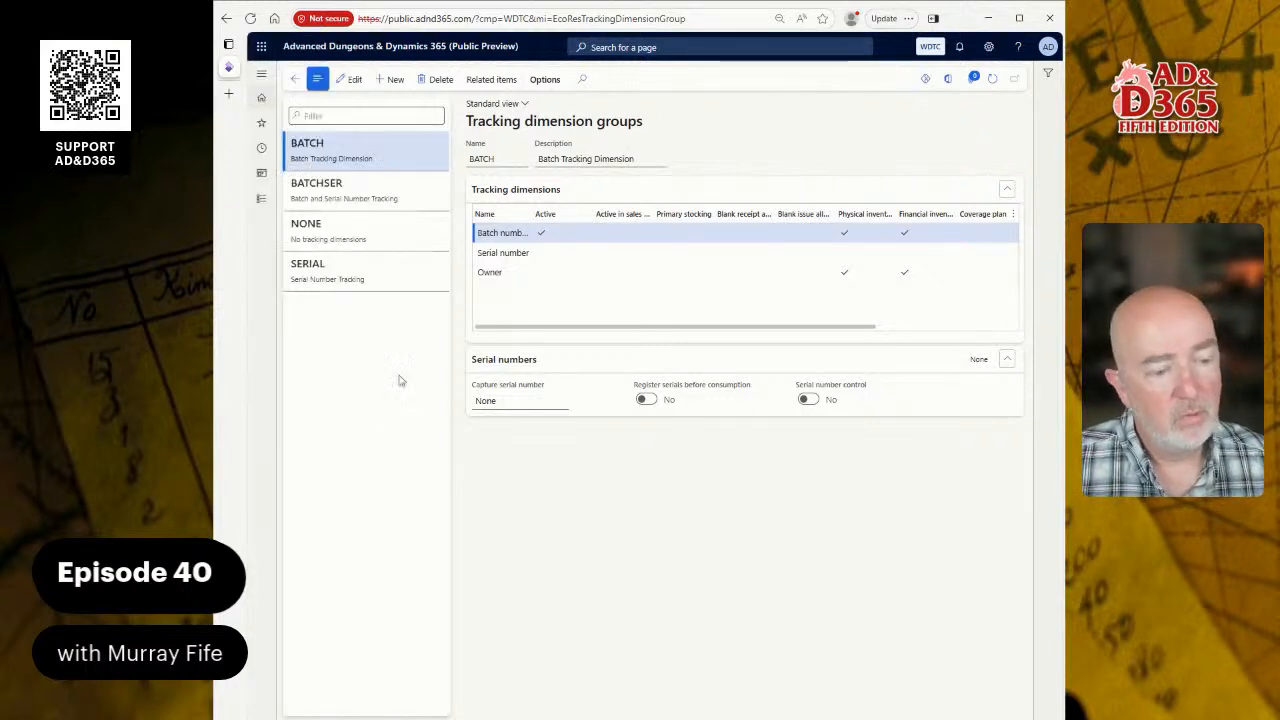
click(264, 201)
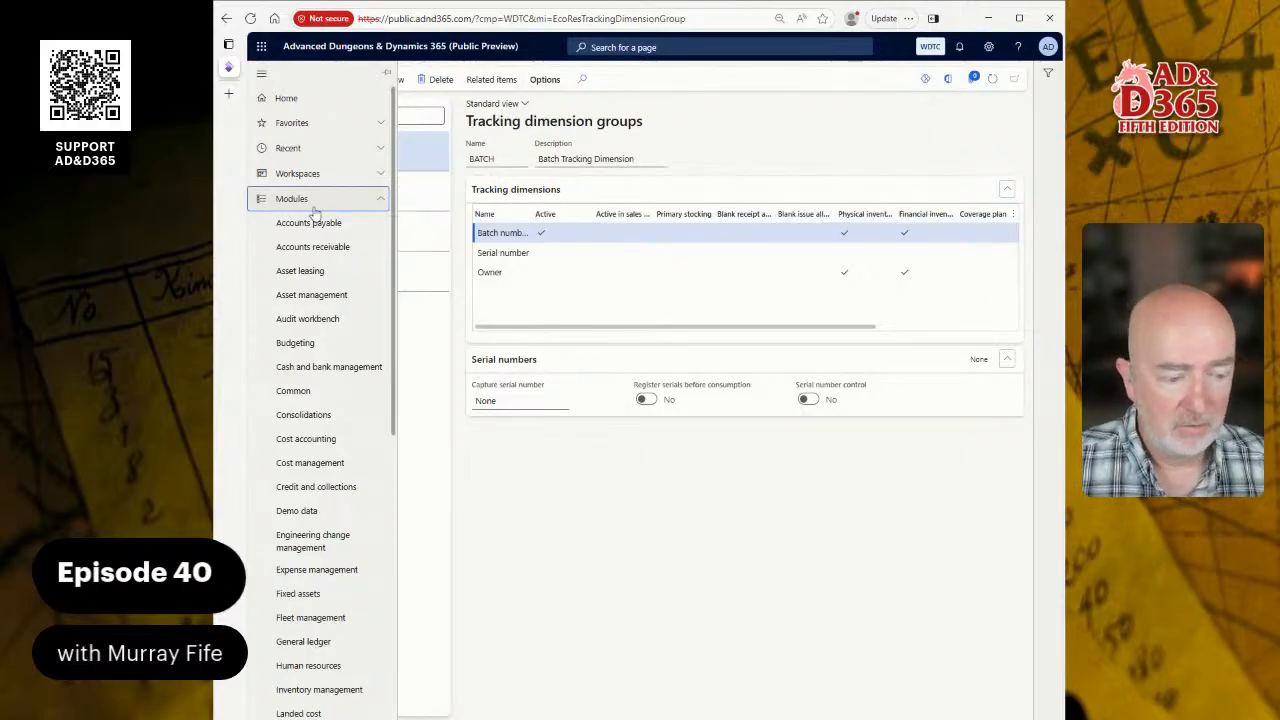
scroll(330, 400, down, 5)
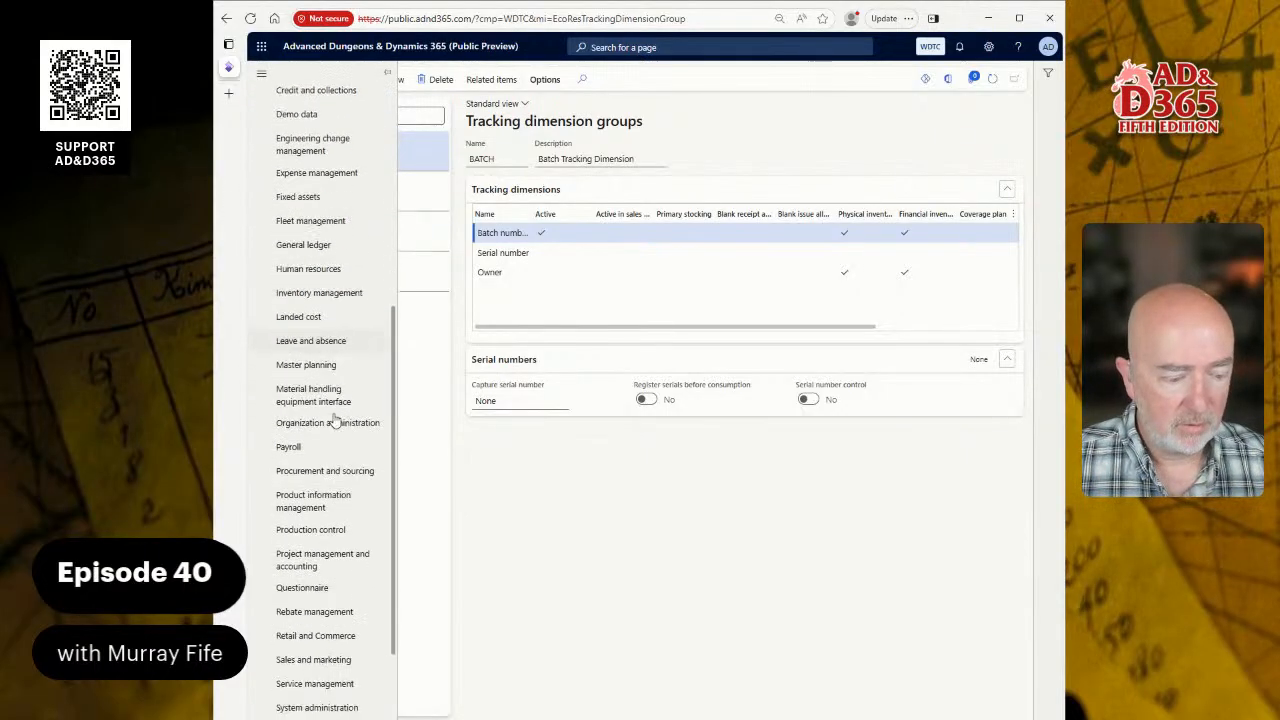
click(318, 503)
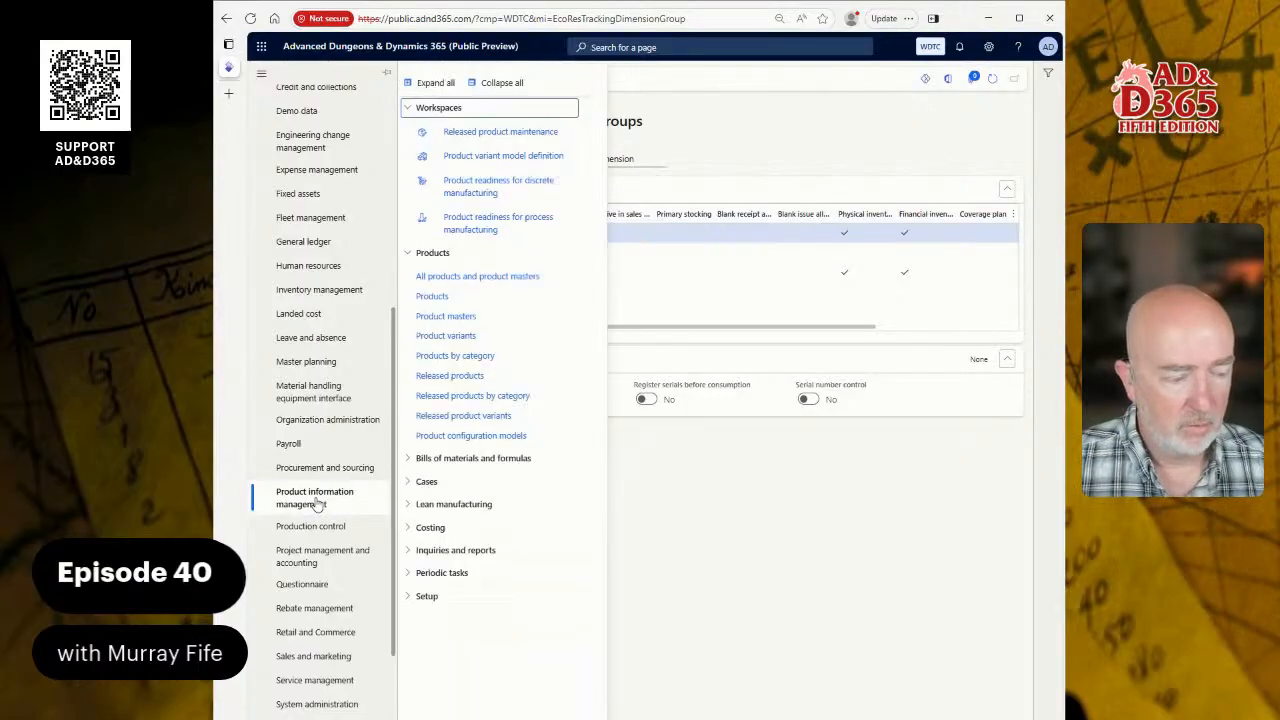
click(470, 375)
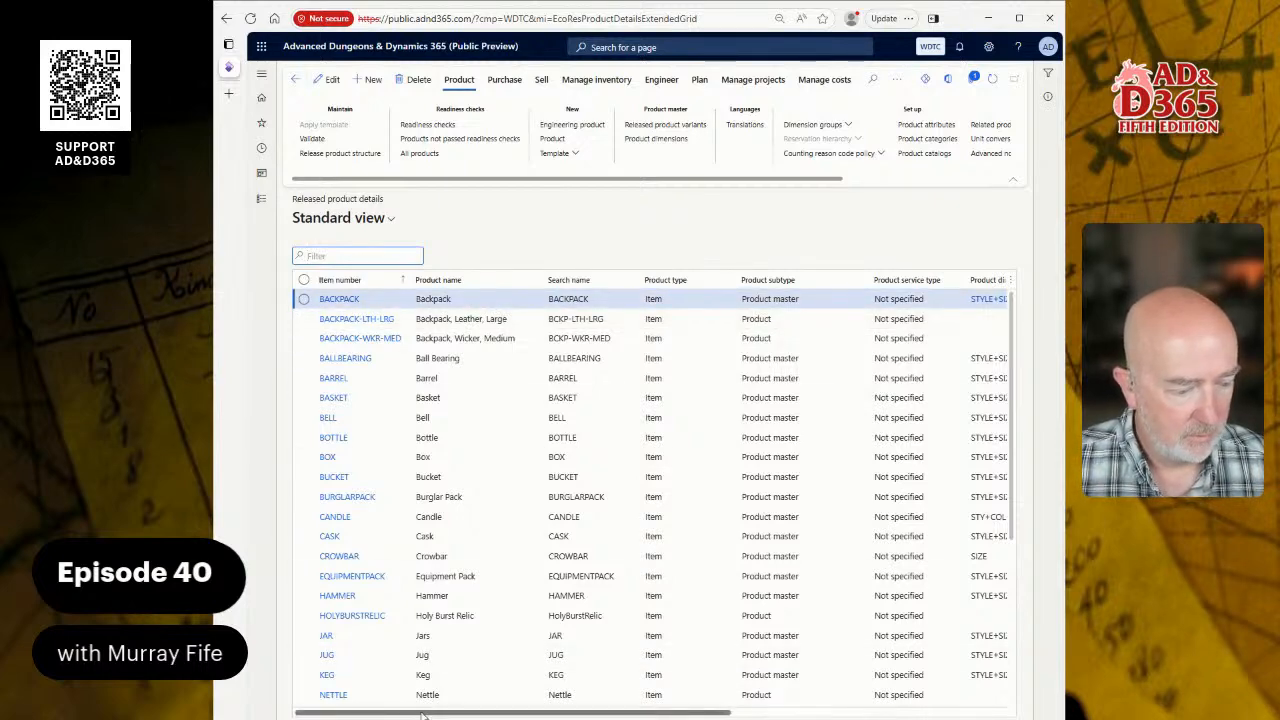
mouse_move(416, 712)
mouse_down()
mouse_move(724, 712)
mouse_move(420, 712)
mouse_up()
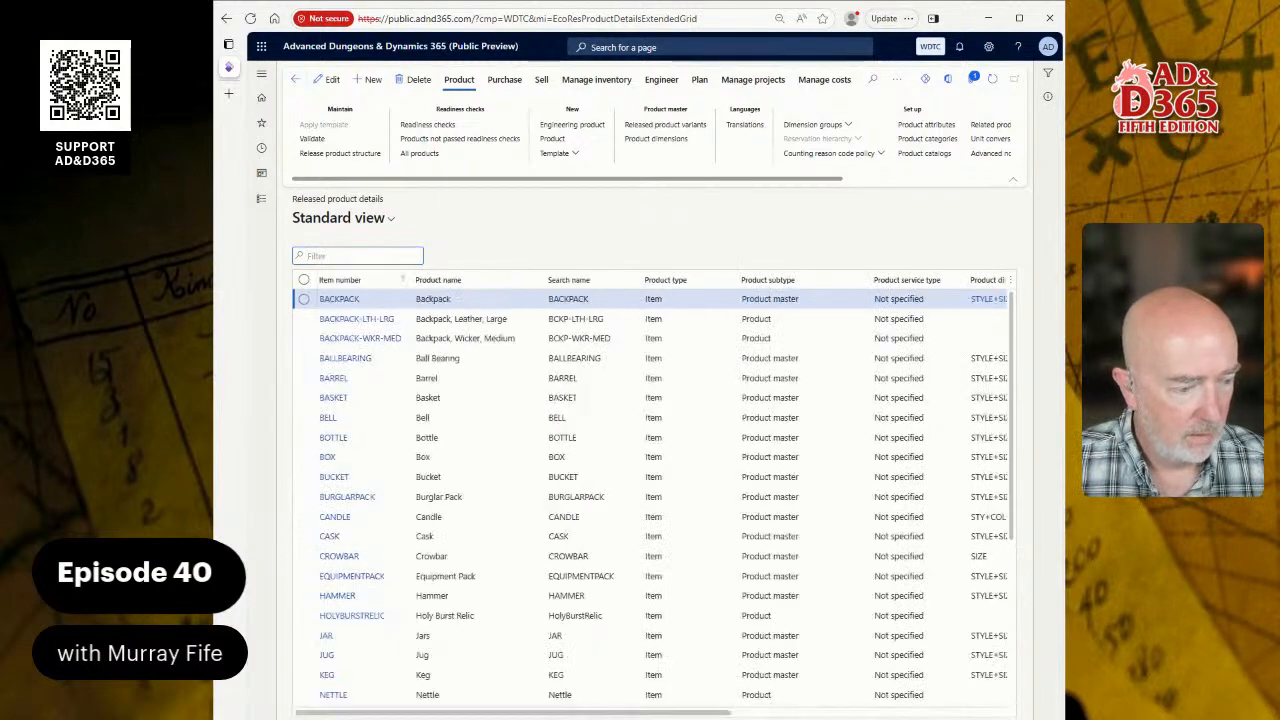
click(354, 300)
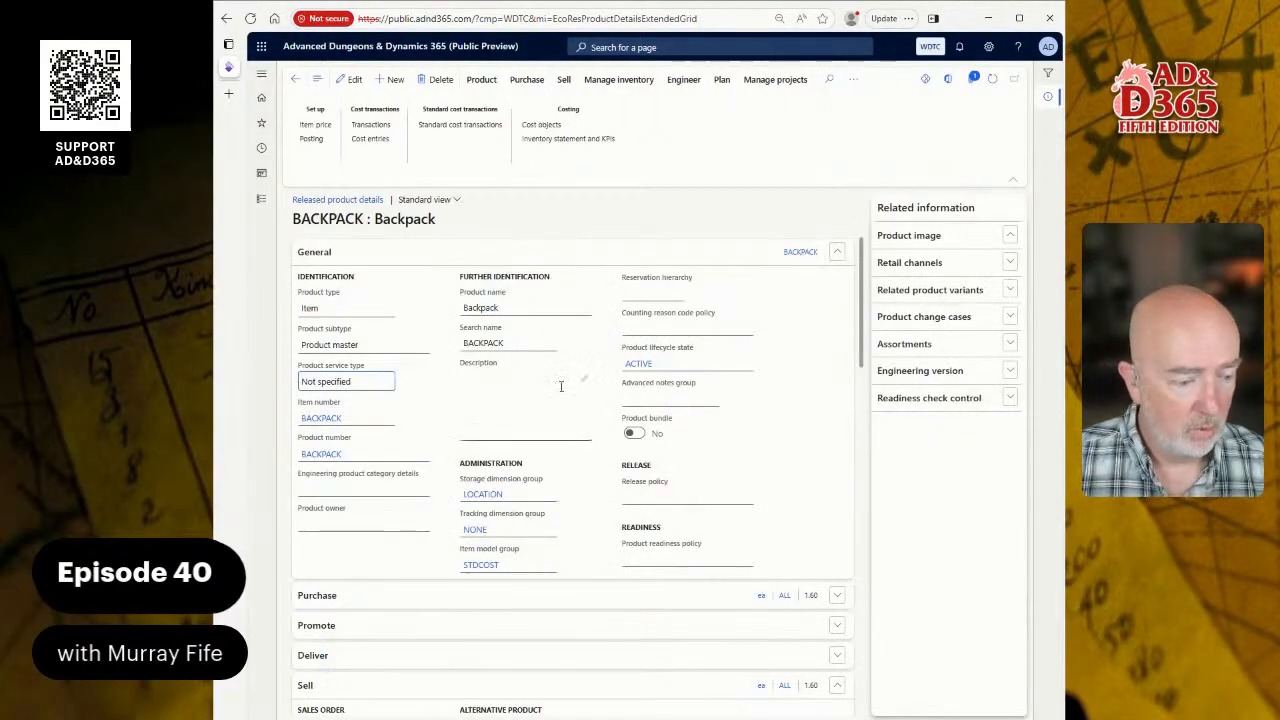
Step: Examine the purchase price and base sales price of the existing BACKPACK product
scroll(450, 420, down, 2)
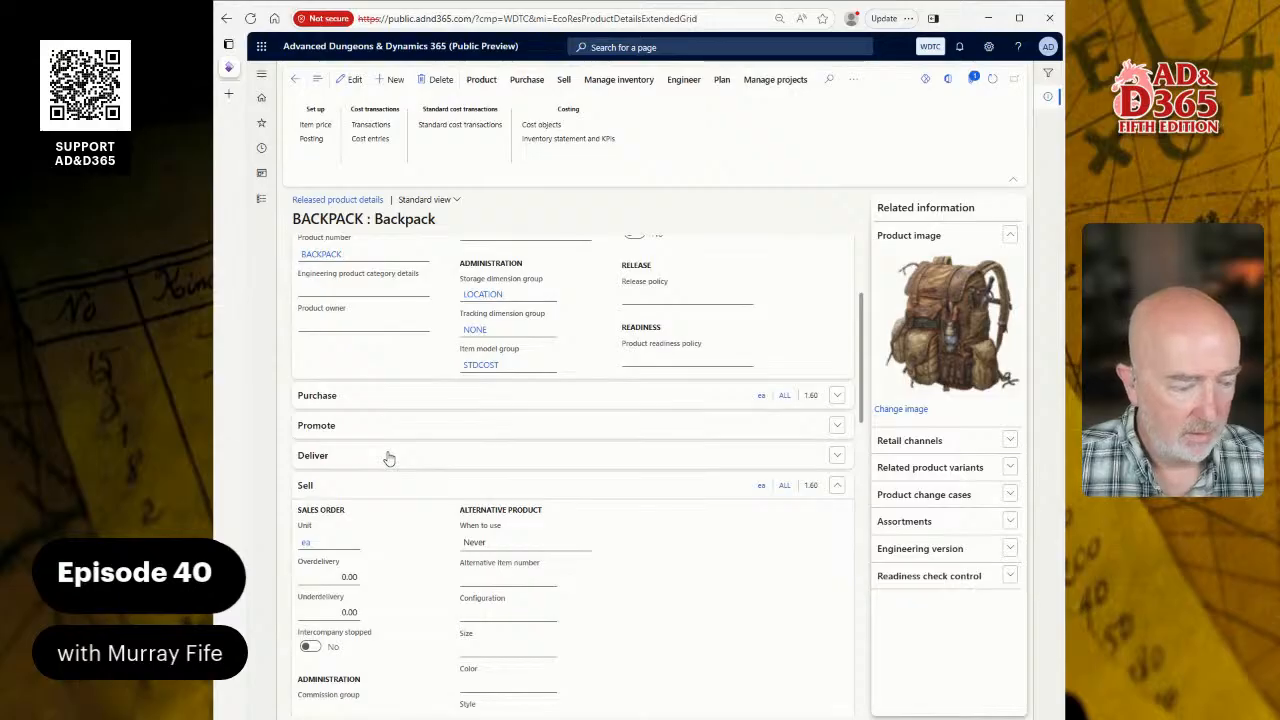
scroll(389, 458, down, 1)
click(344, 341)
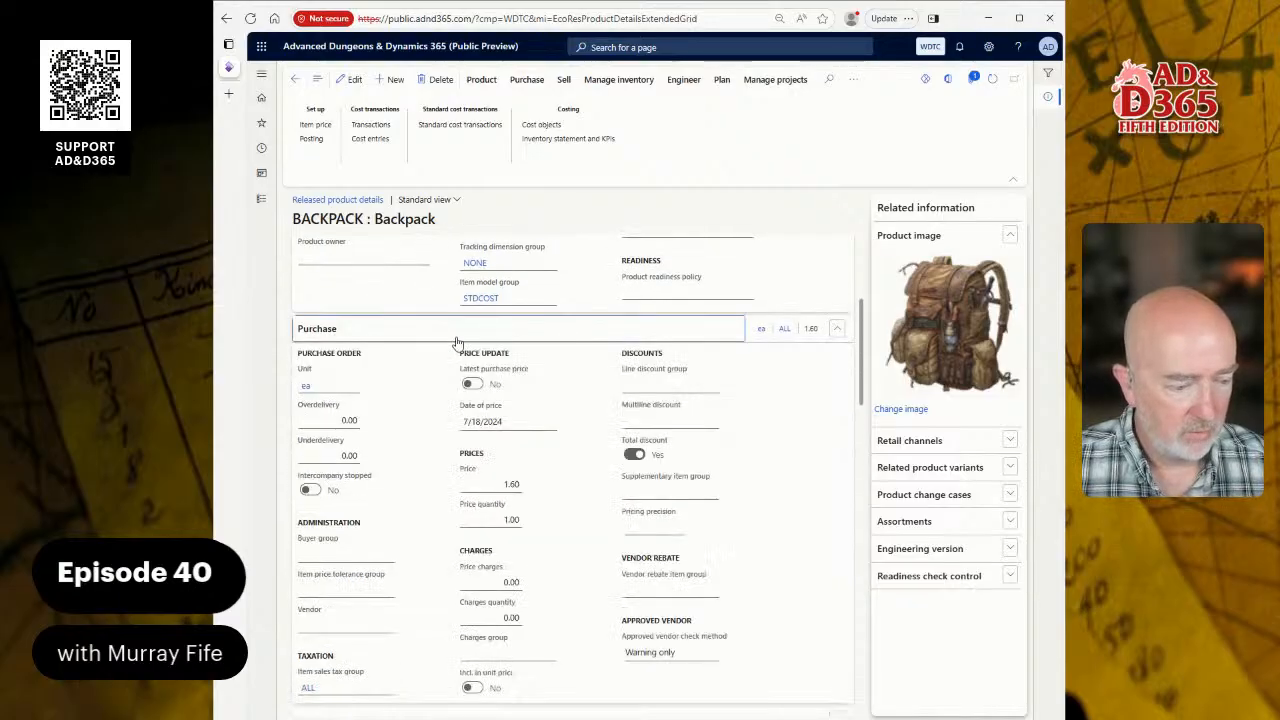
click(505, 484)
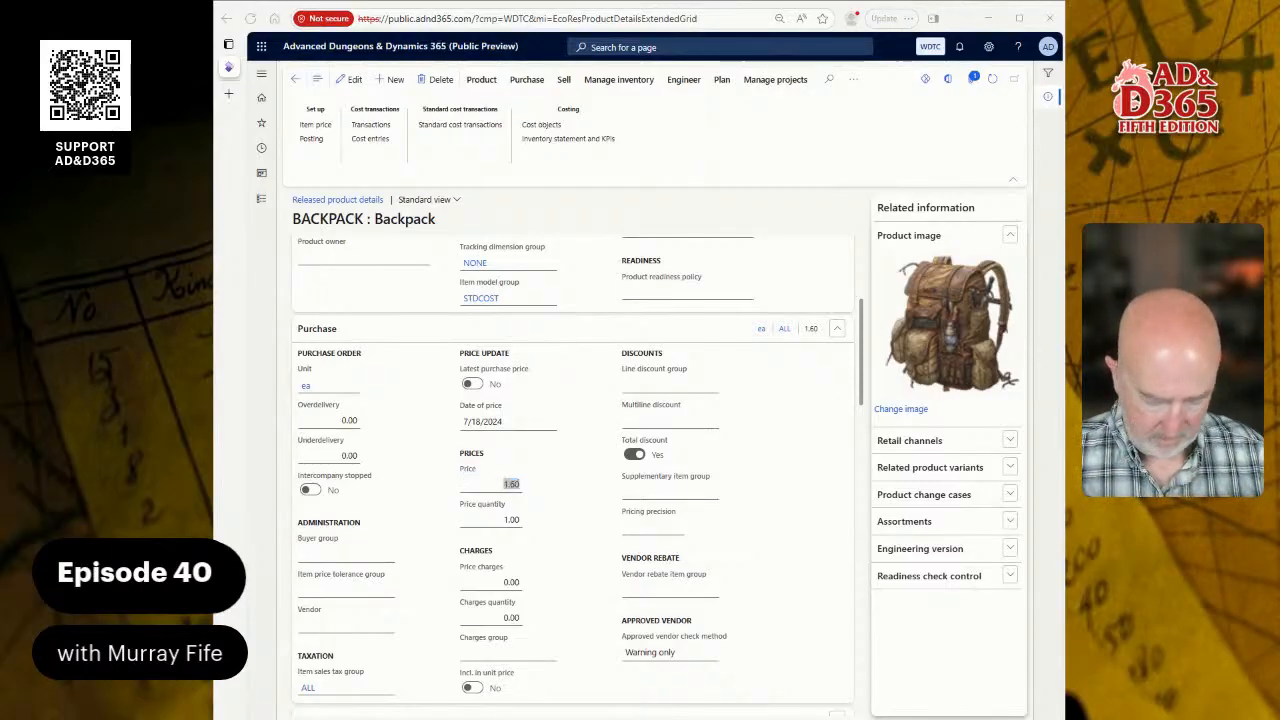
scroll(575, 470, down, 4)
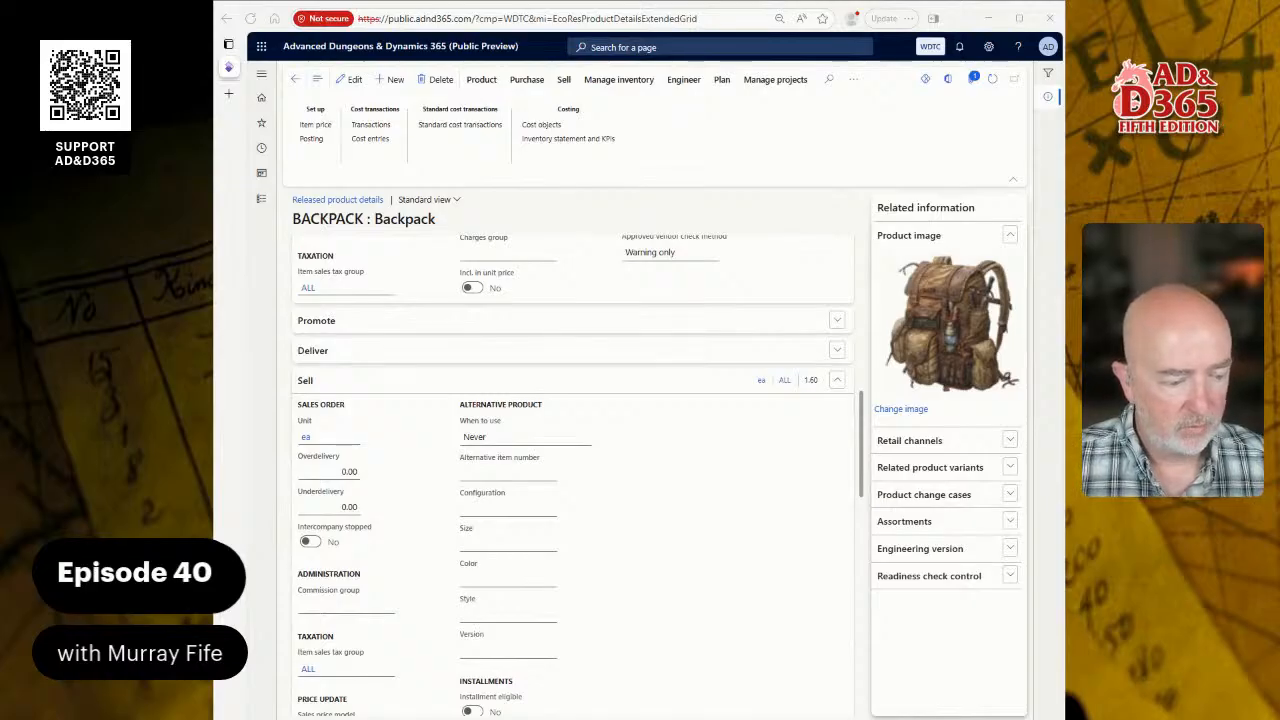
scroll(575, 470, down, 3)
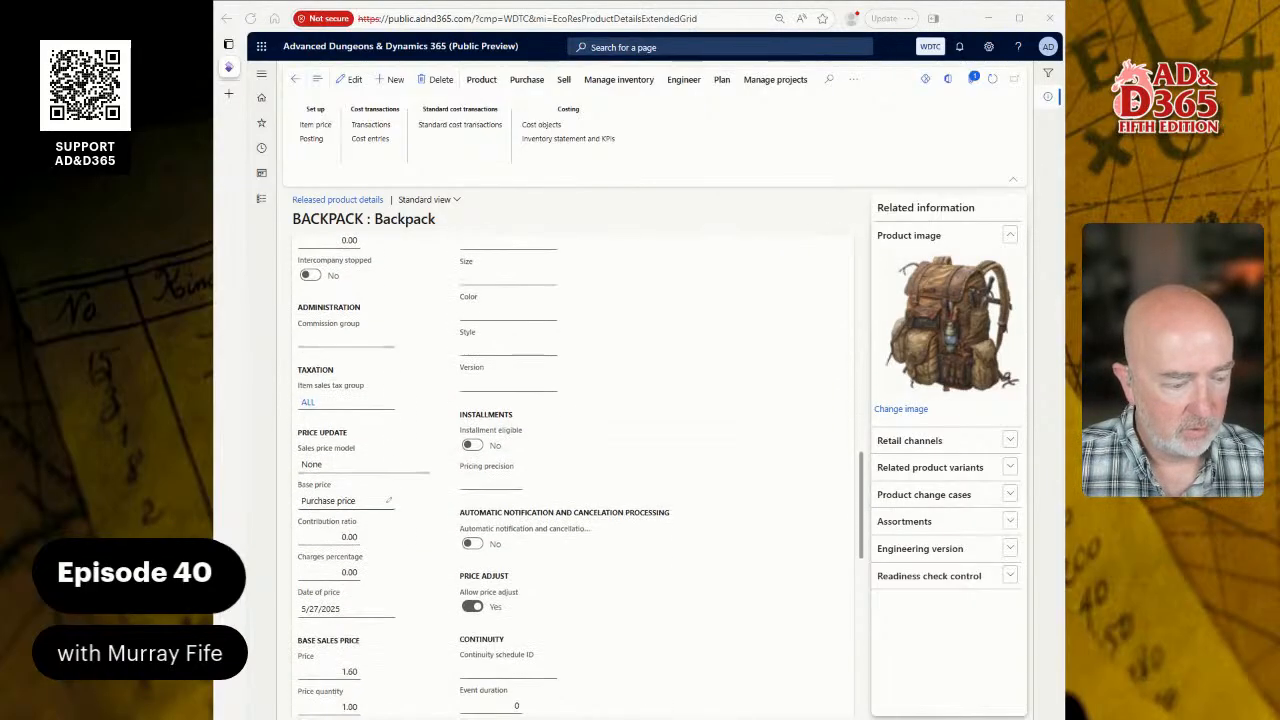
scroll(575, 470, down, 3)
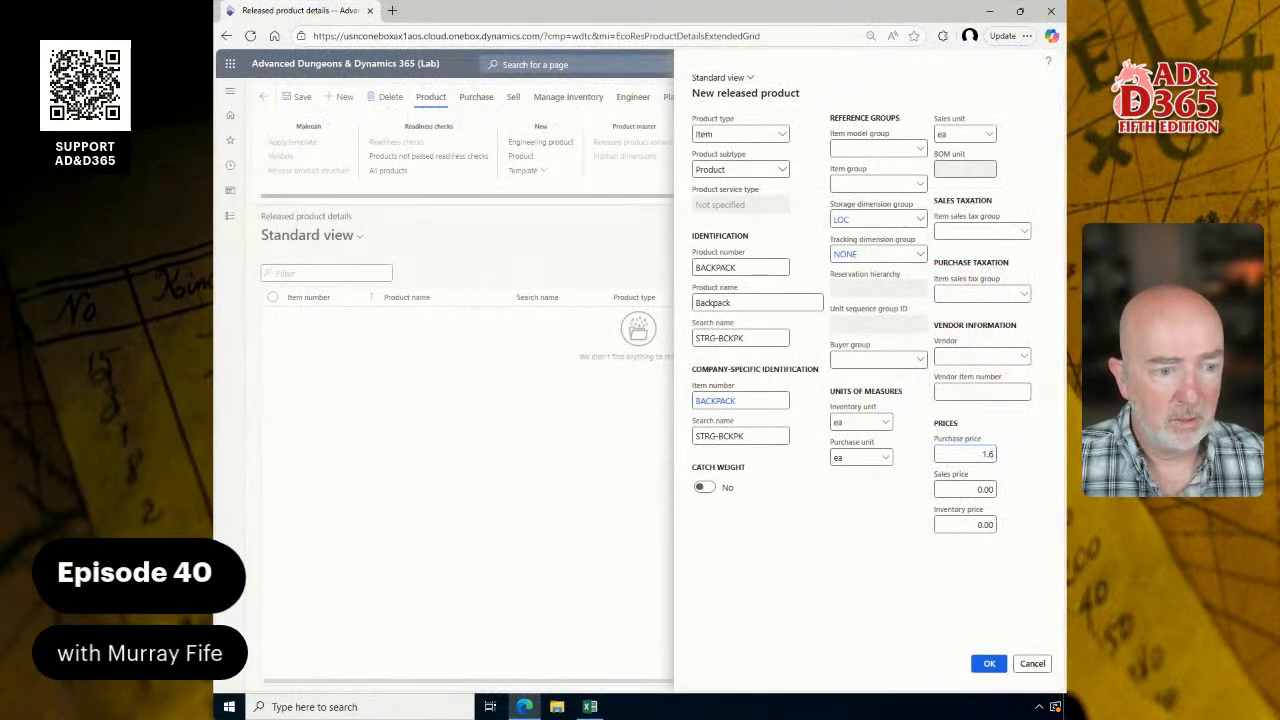
Step: In the Lab environment, set the new product's purchase, sales and inventory prices to 1.60 and create the released product
key(Tab)
text(1)
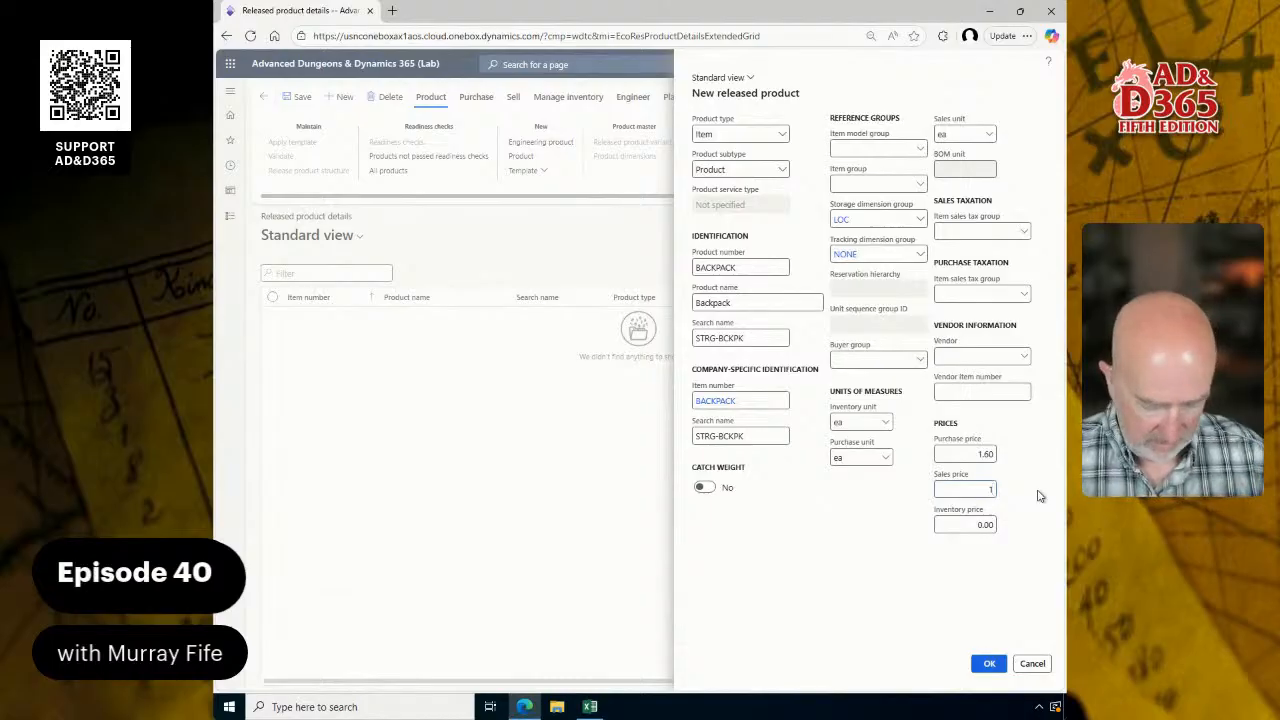
text(.6)
key(Tab)
text(1)
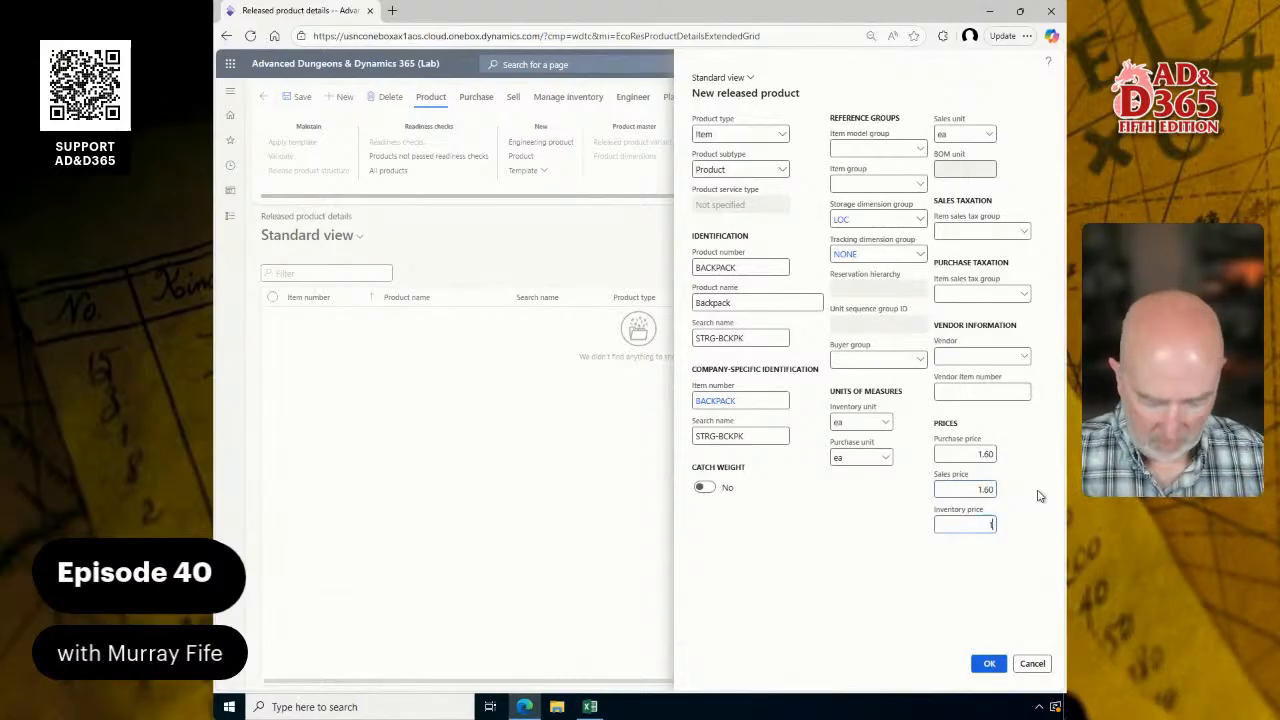
text(.6)
key(Tab)
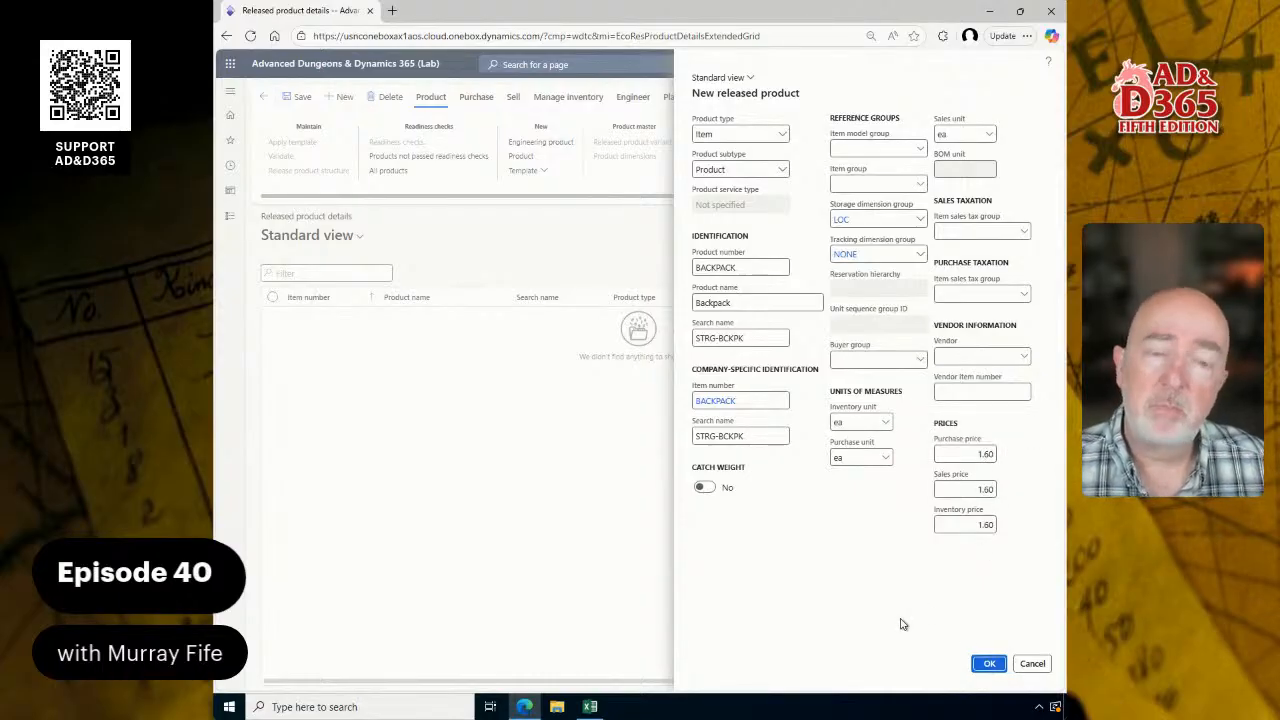
click(990, 665)
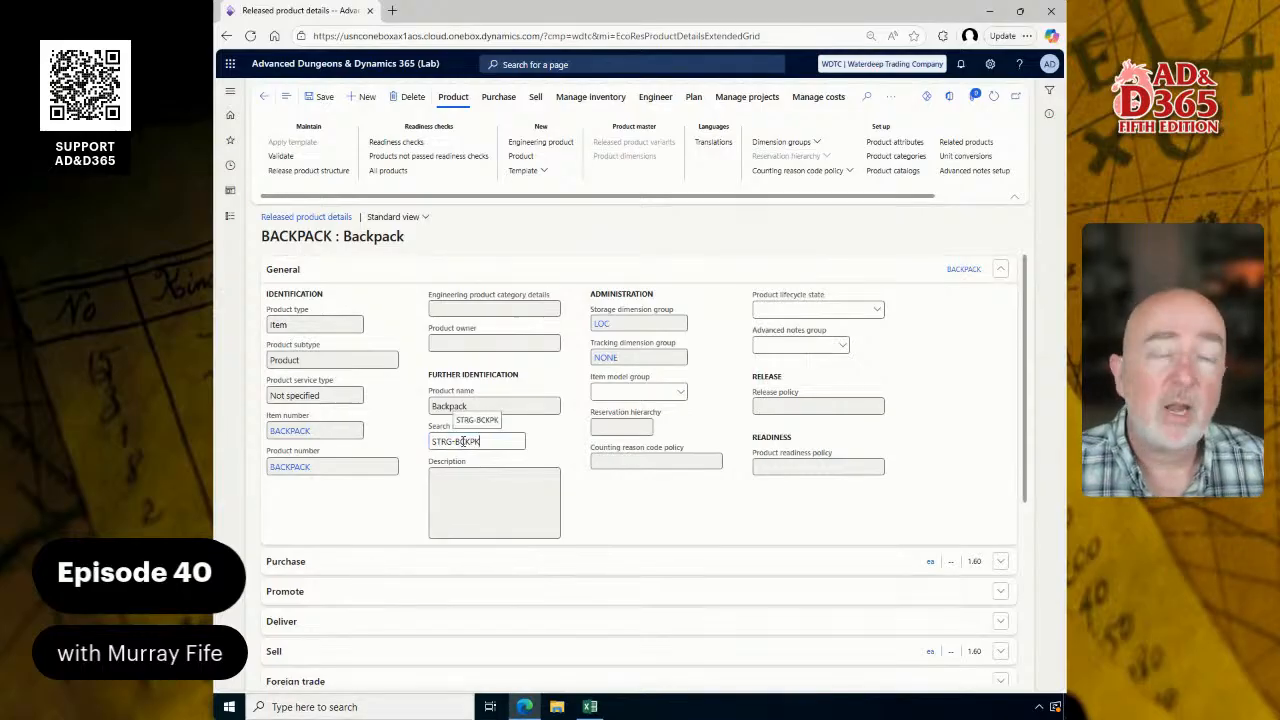
key(End)
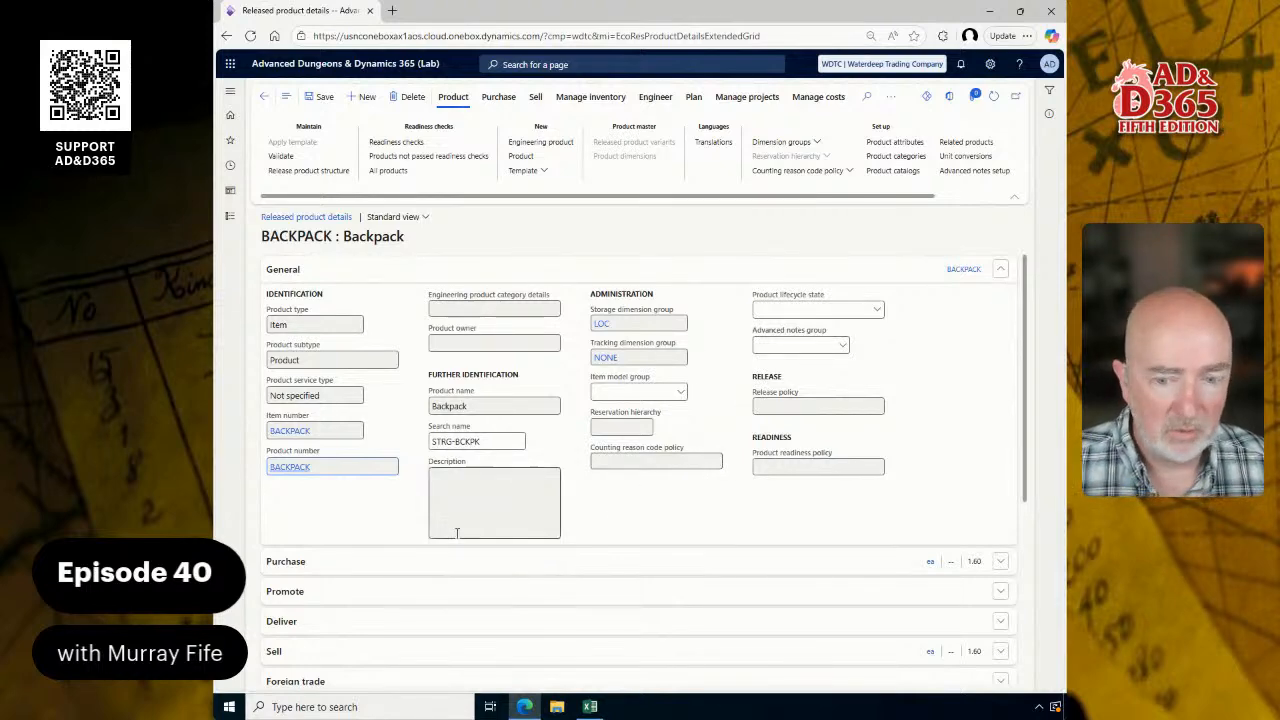
Step: Set the purchase price of the BACKPACK released product to 1.40 in its purchase details
click(370, 566)
scroll(590, 555, down, 2)
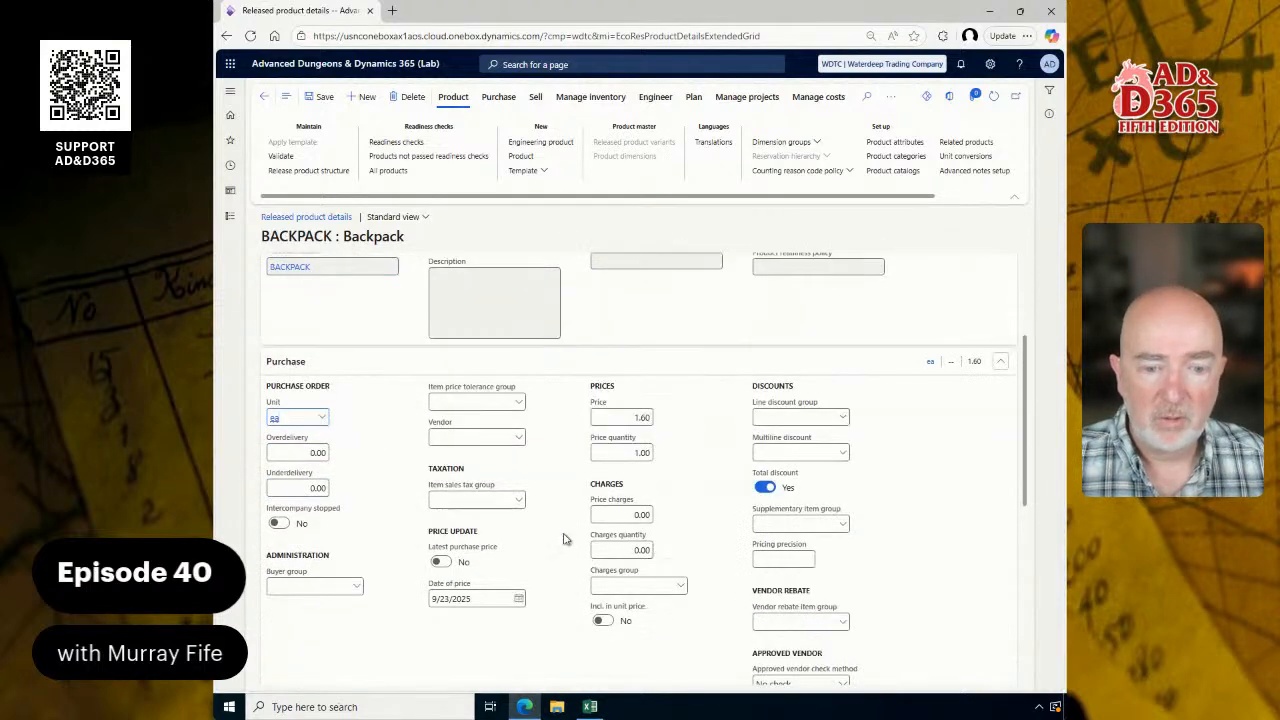
scroll(575, 540, up, 2)
scroll(586, 503, down, 1)
scroll(586, 503, down, 1)
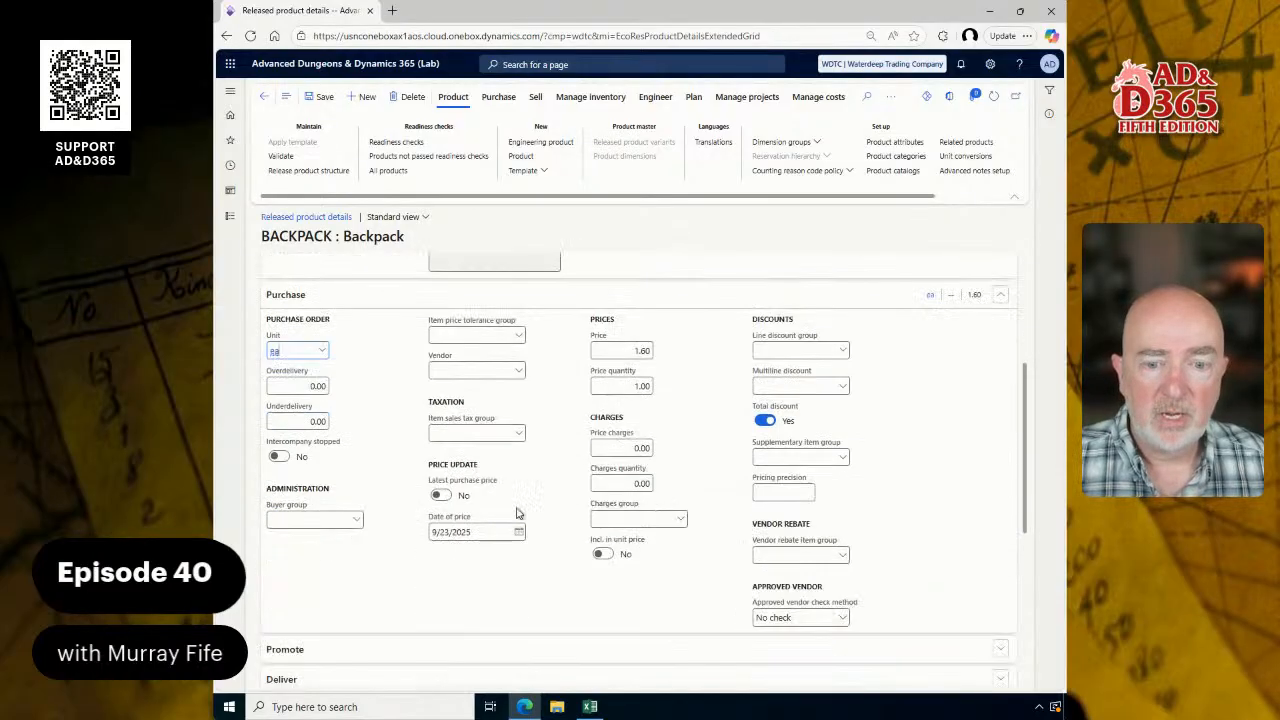
click(628, 350)
text(1.4)
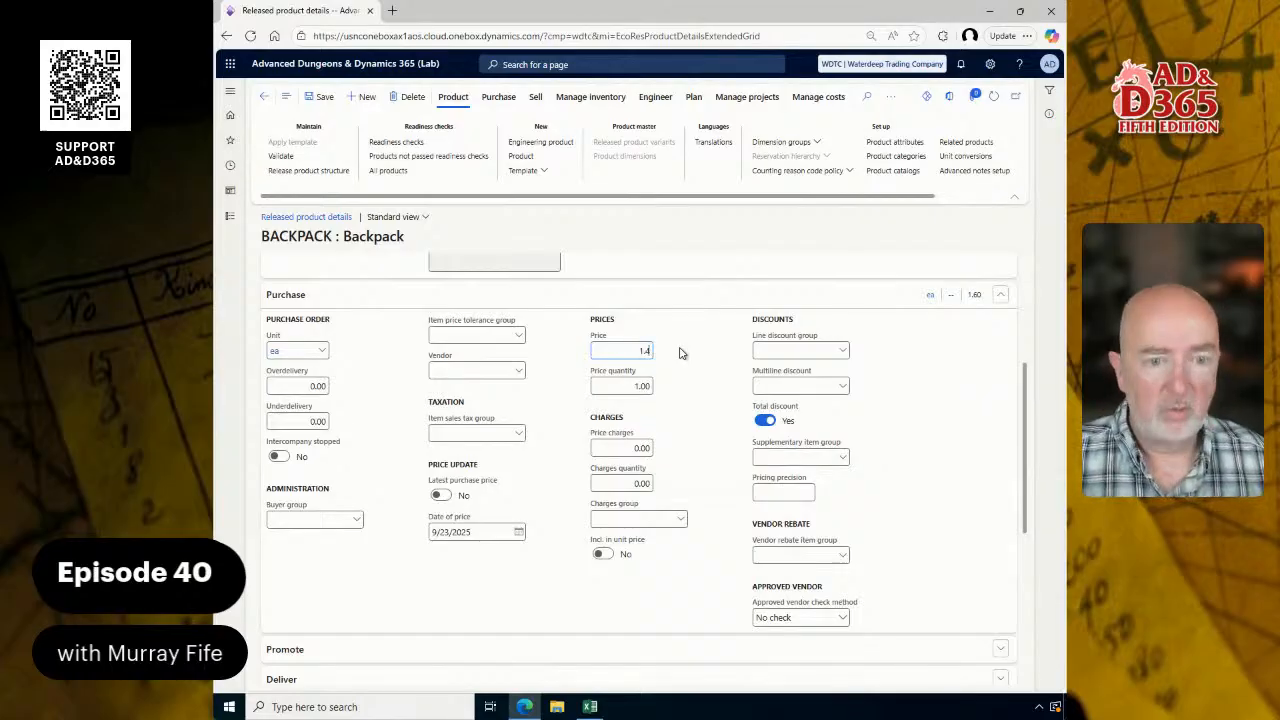
key(Tab)
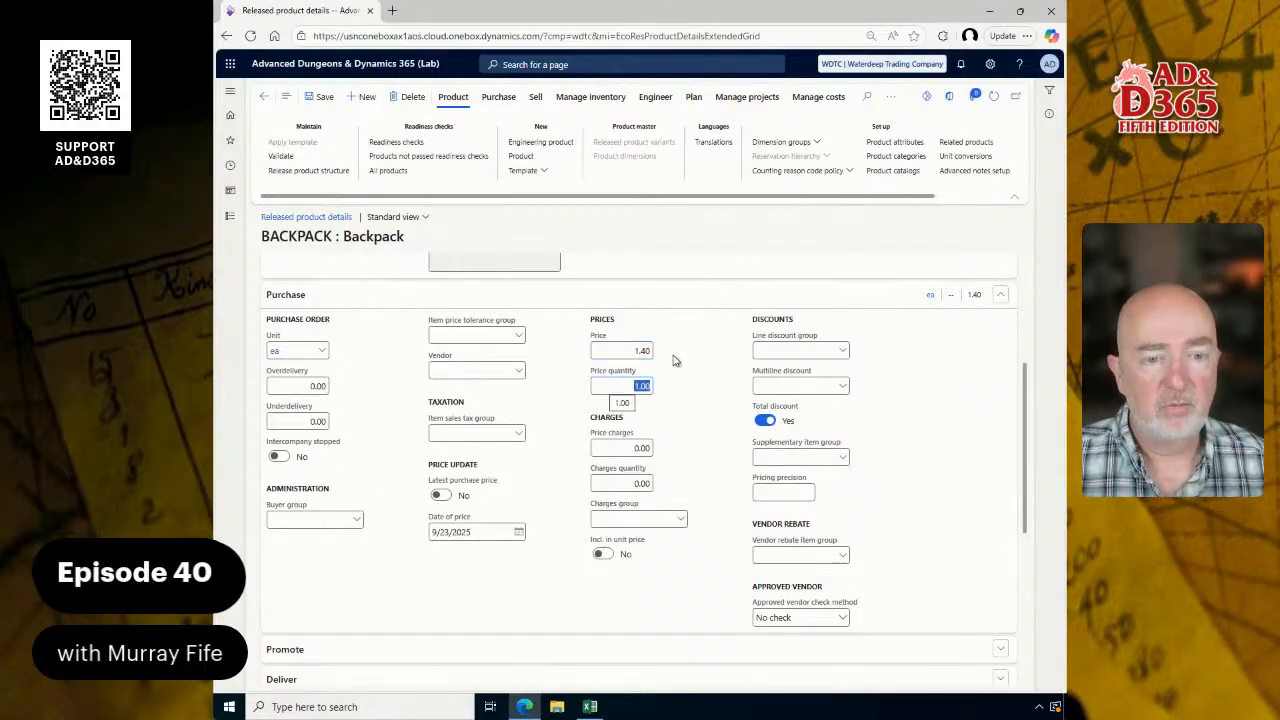
Step: Examine the sell details and base sales price of the BACKPACK product, along with its general and purchase details
scroll(672, 358, down, 5)
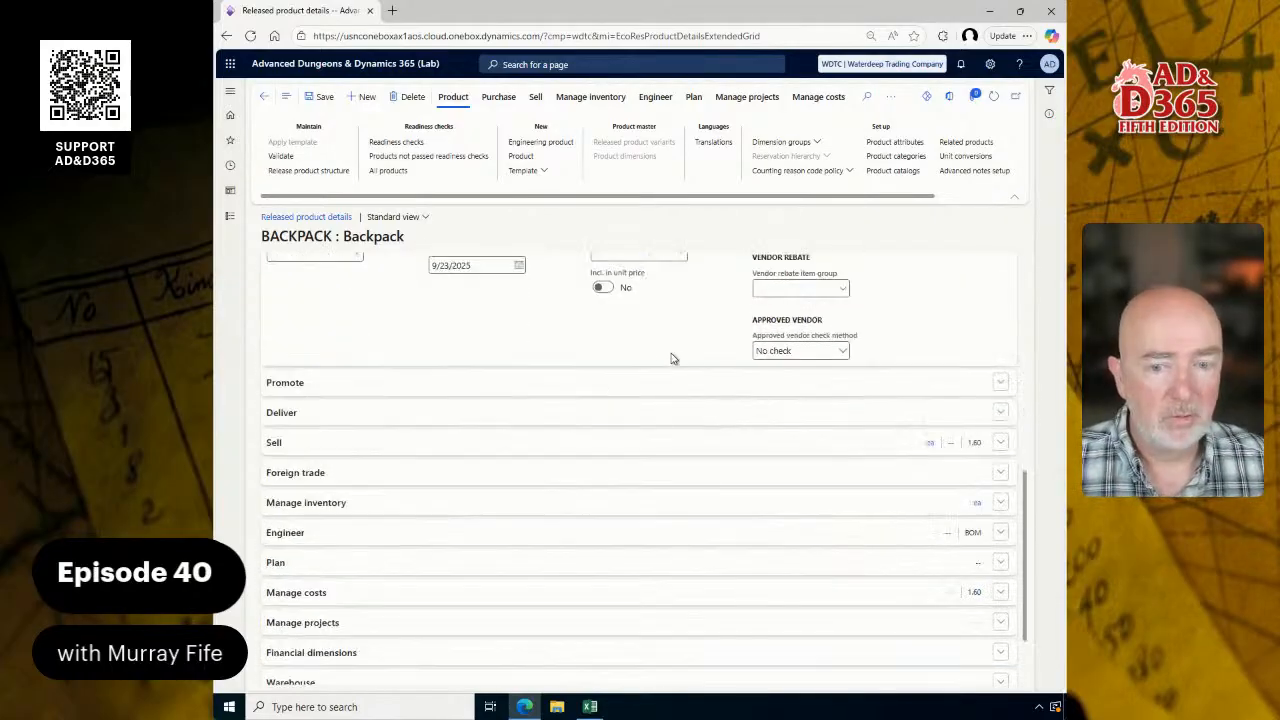
click(337, 442)
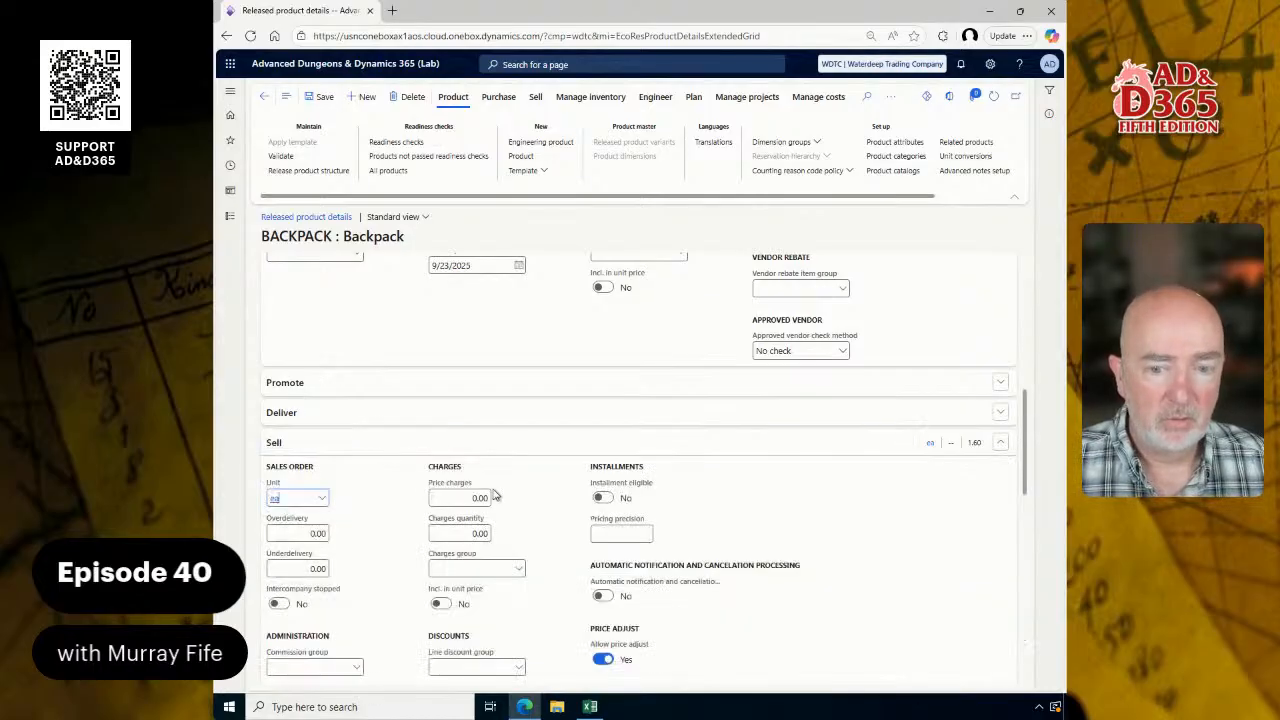
scroll(340, 545, down, 7)
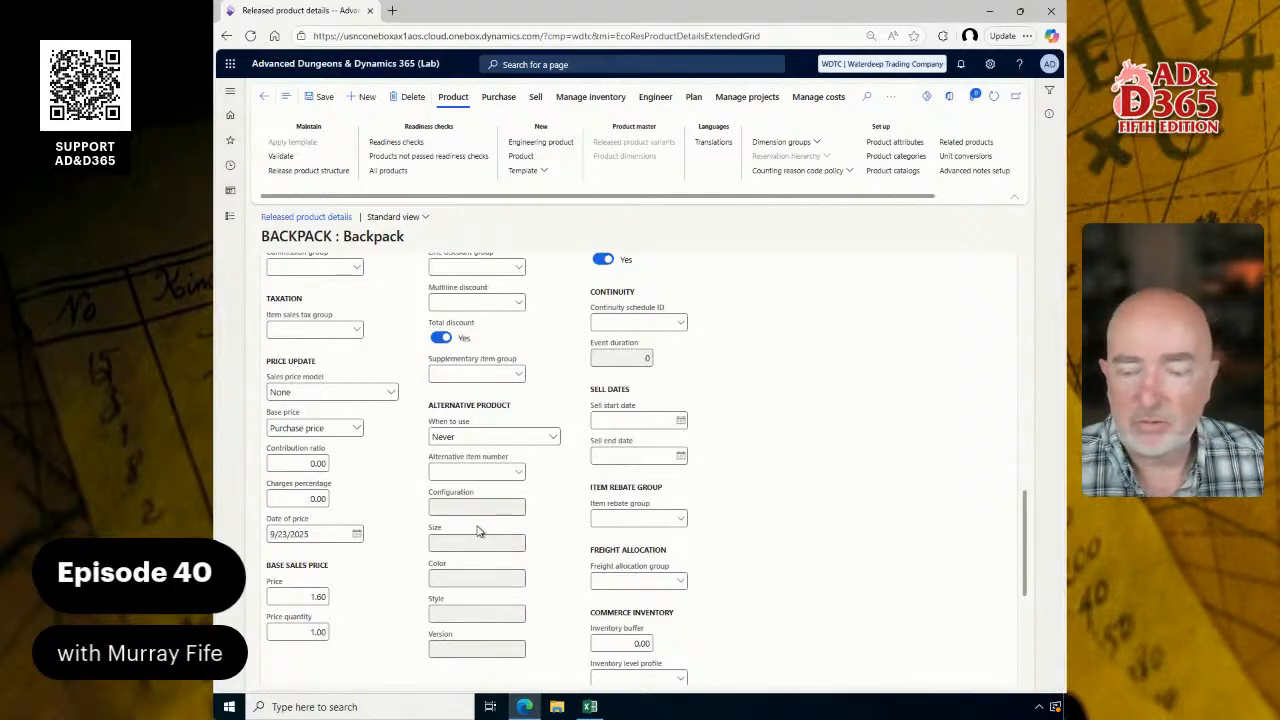
click(295, 103)
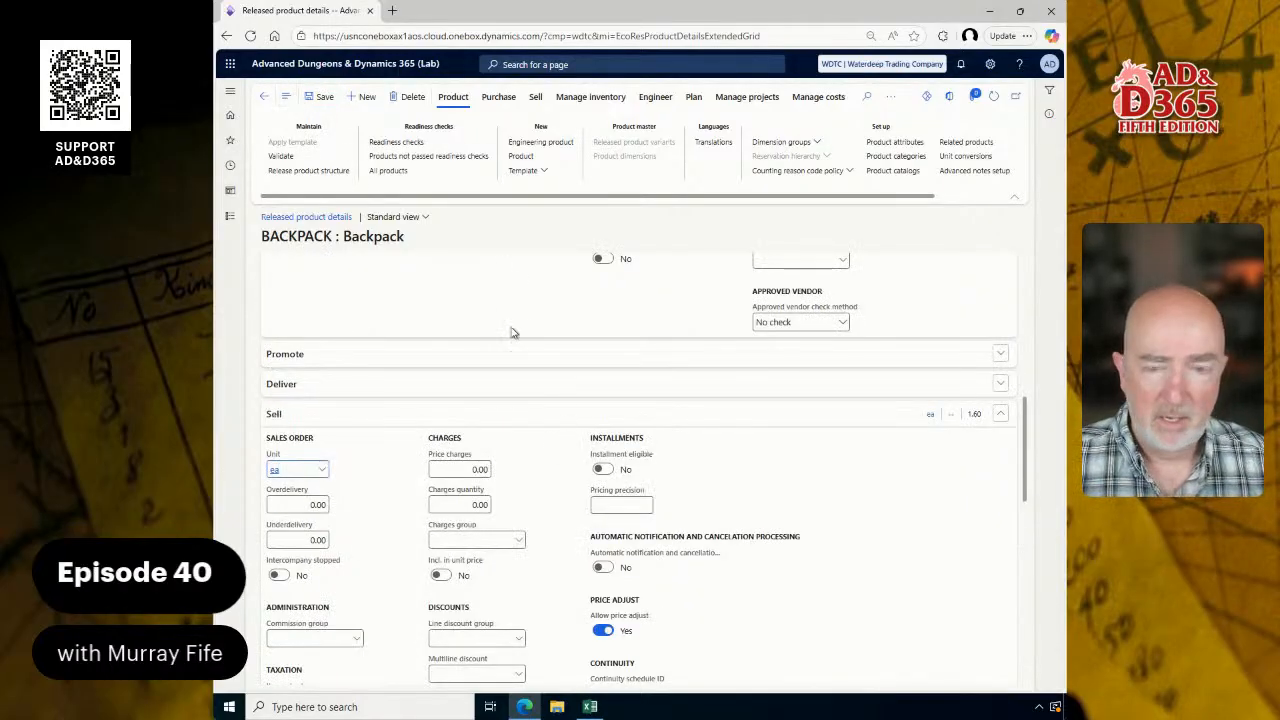
scroll(505, 343, up, 5)
scroll(505, 343, up, 1)
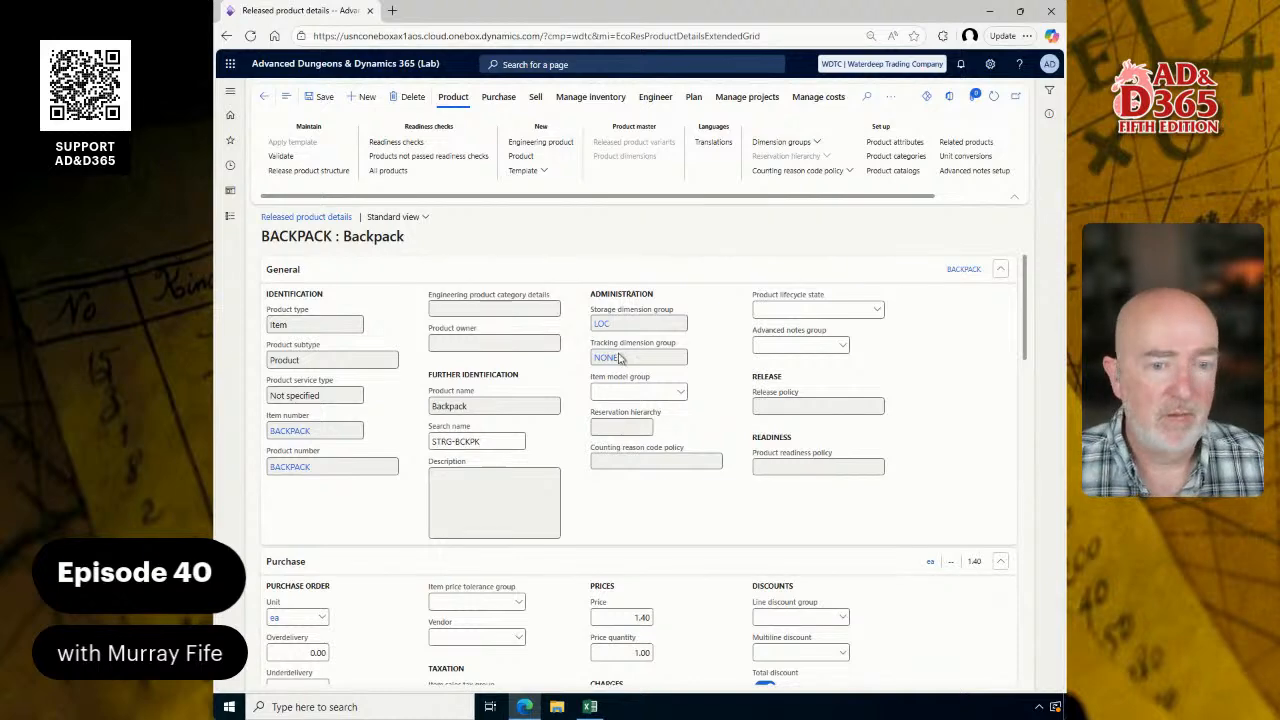
scroll(651, 507, down, 1)
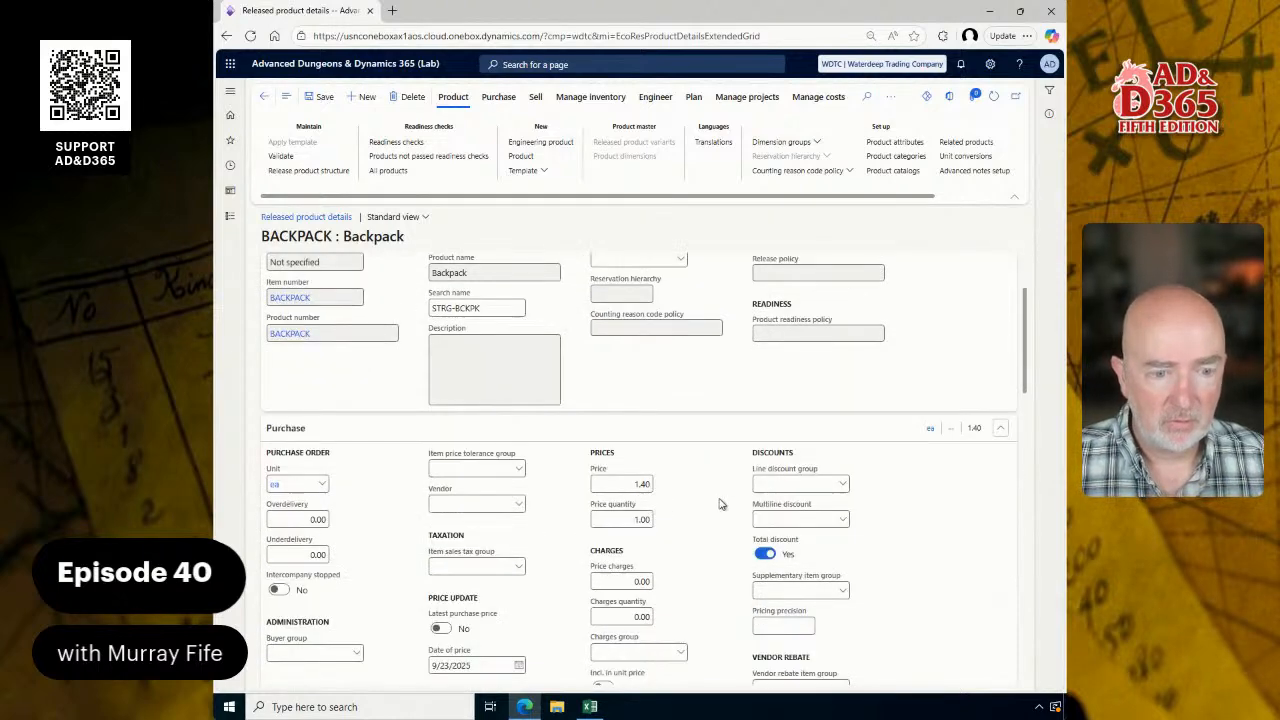
scroll(557, 480, down, 5)
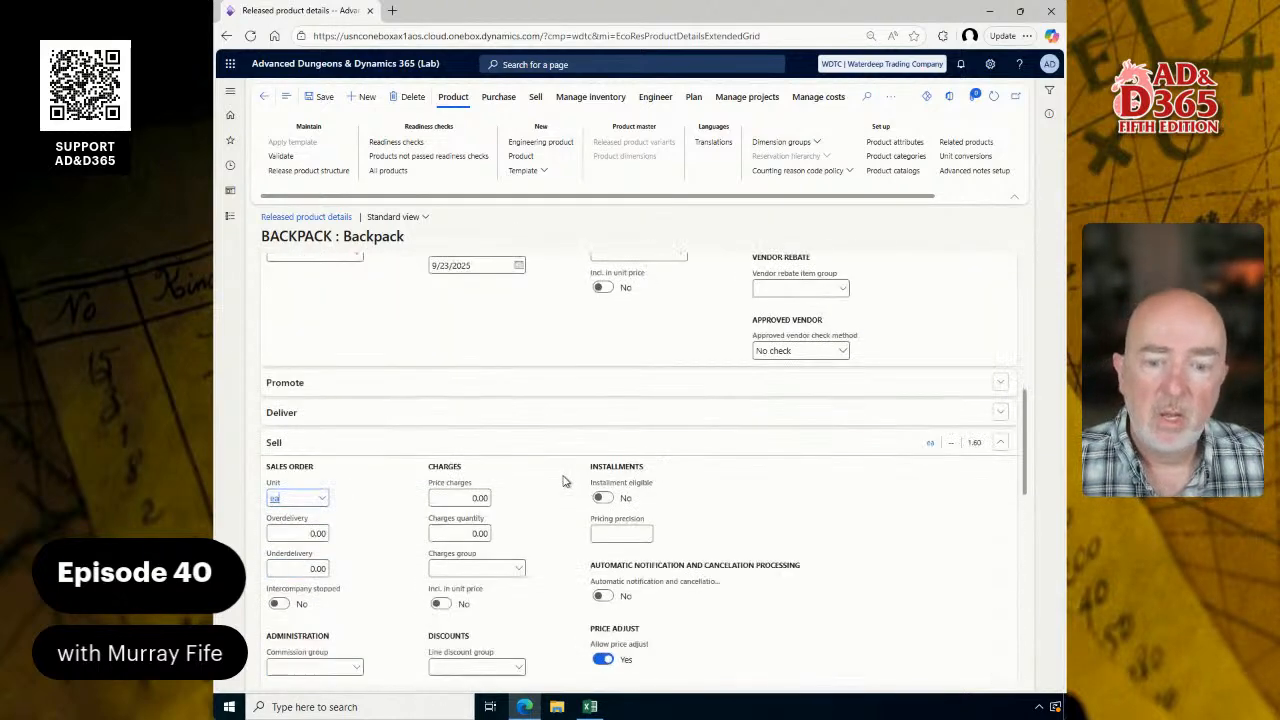
scroll(380, 437, down, 8)
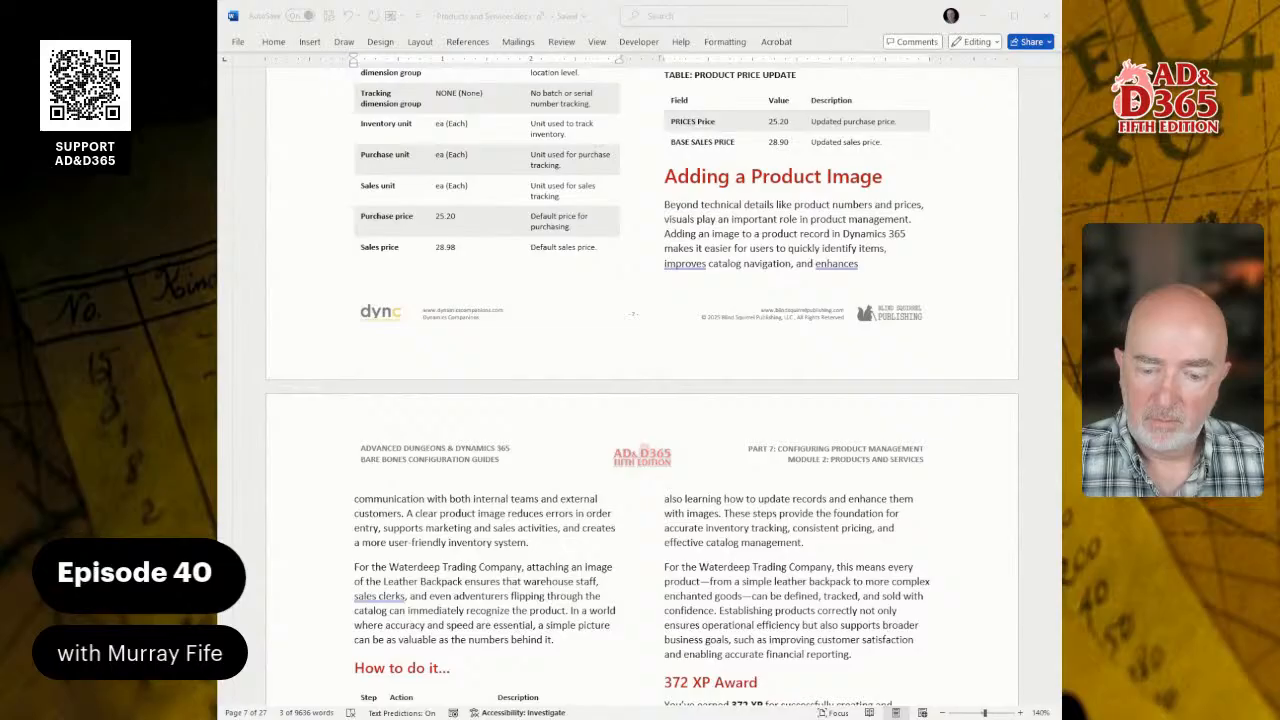
Step: Switch to the folder of product illustrations and copy the leather backpack image
key(alt+Tab)
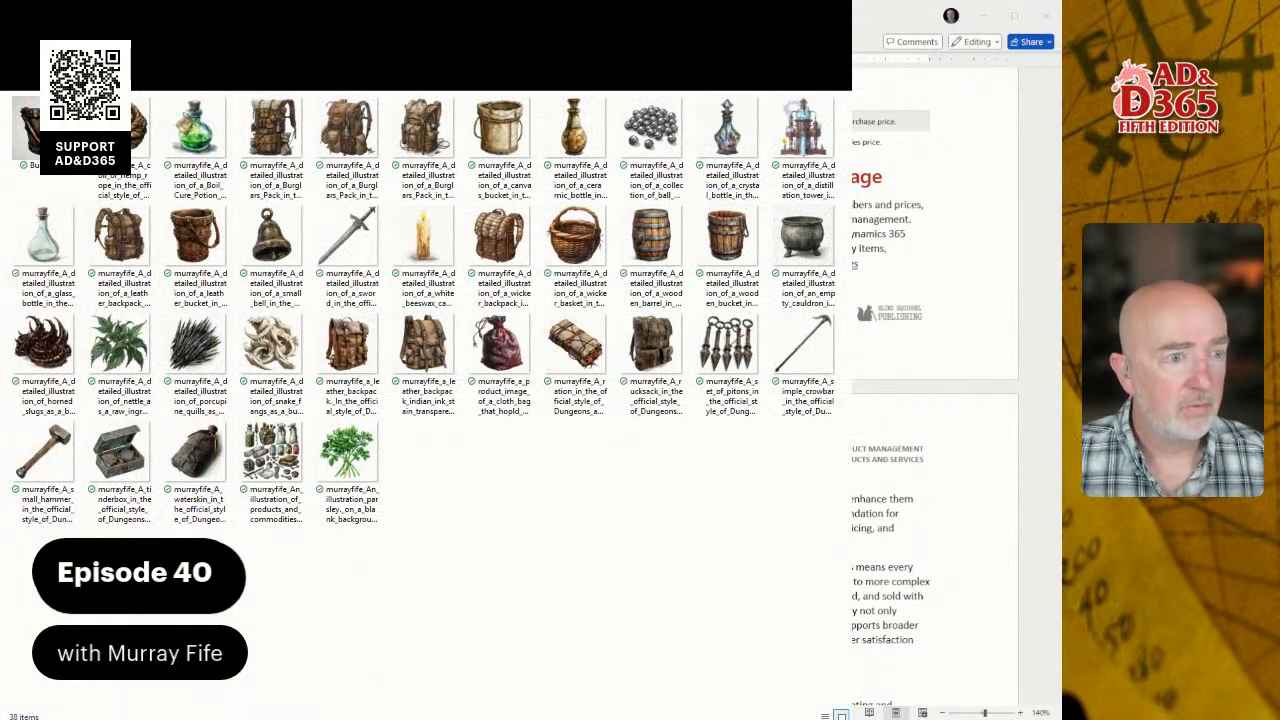
click(492, 581)
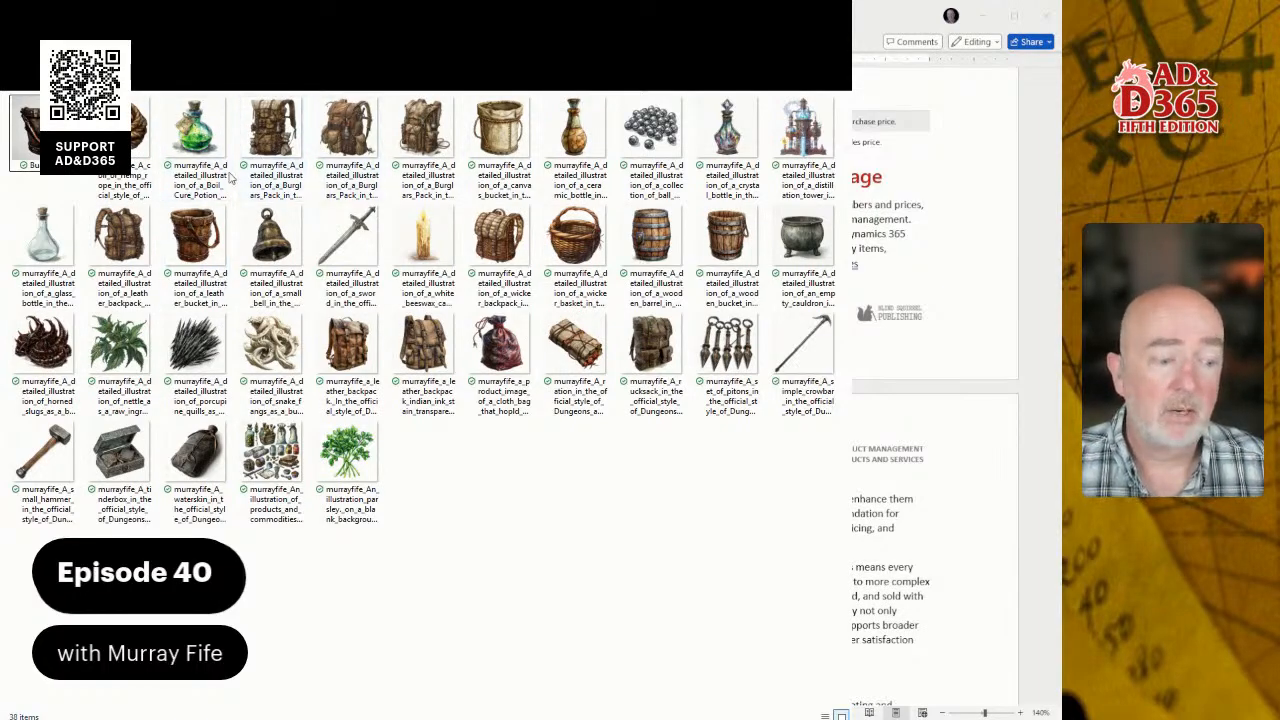
click(124, 246)
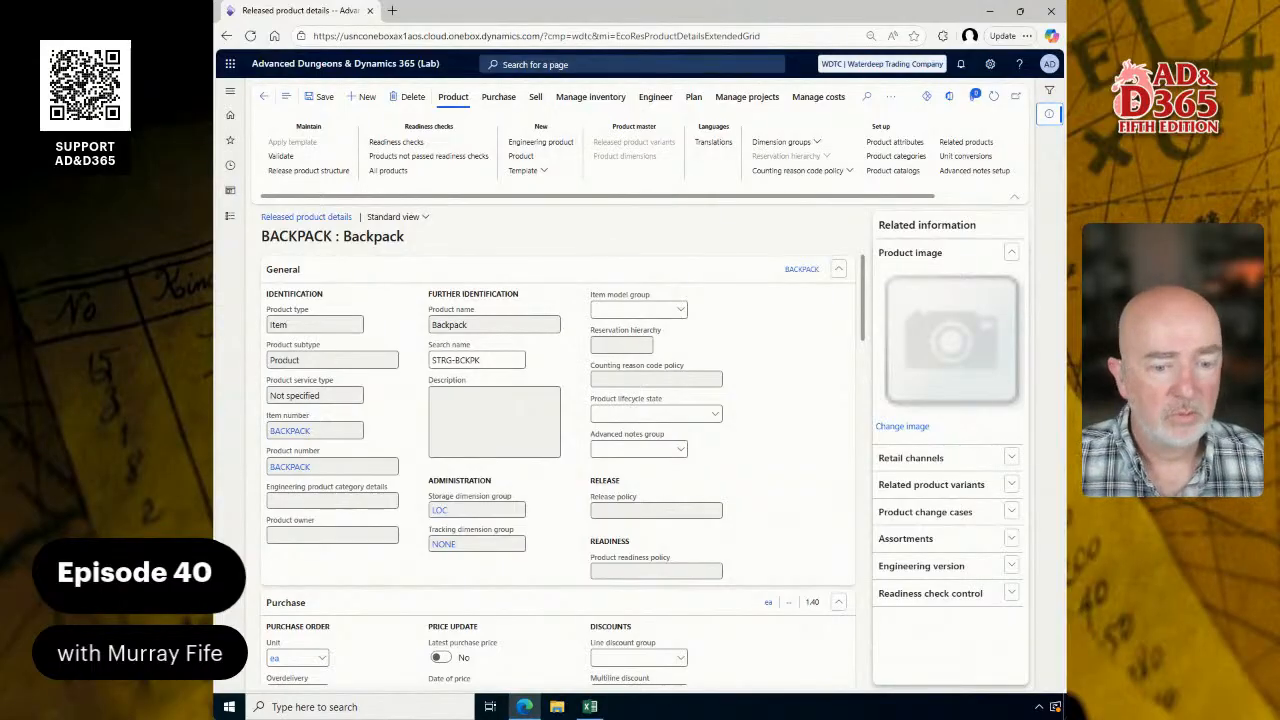
Step: Paste the copied backpack picture into the Pictures folder and upload it as the product image of BACKPACK
click(908, 427)
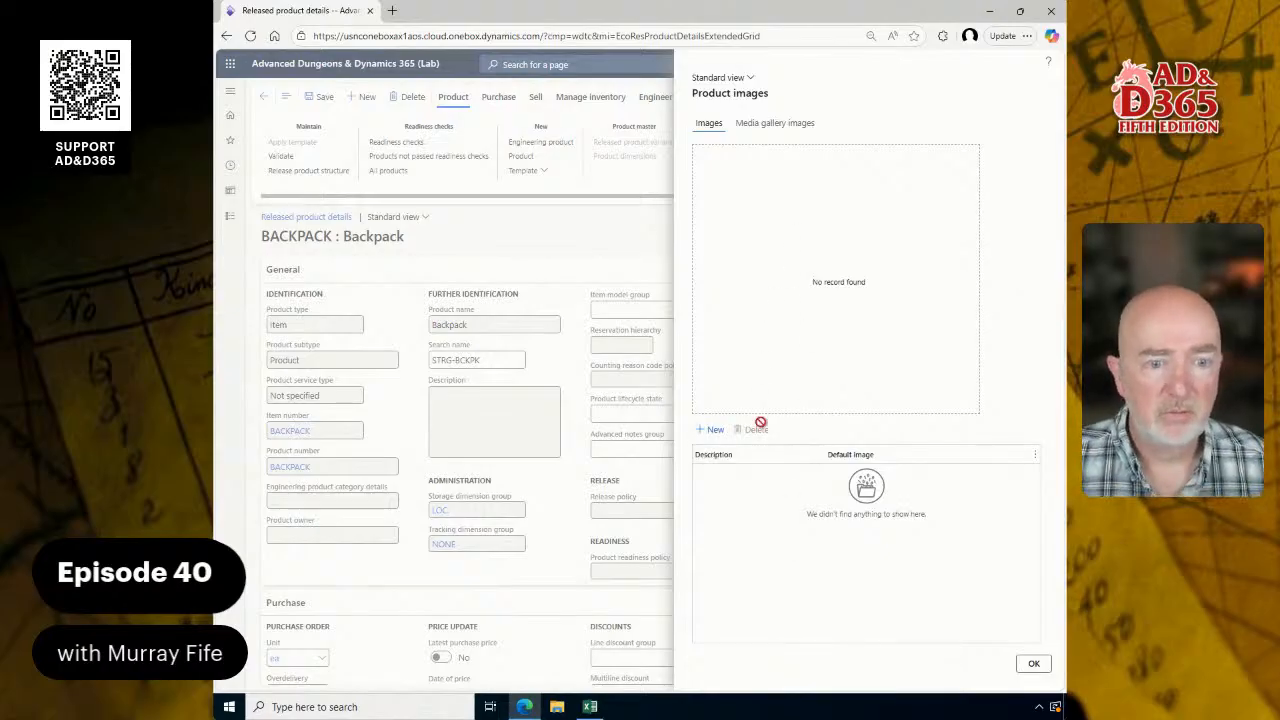
click(711, 432)
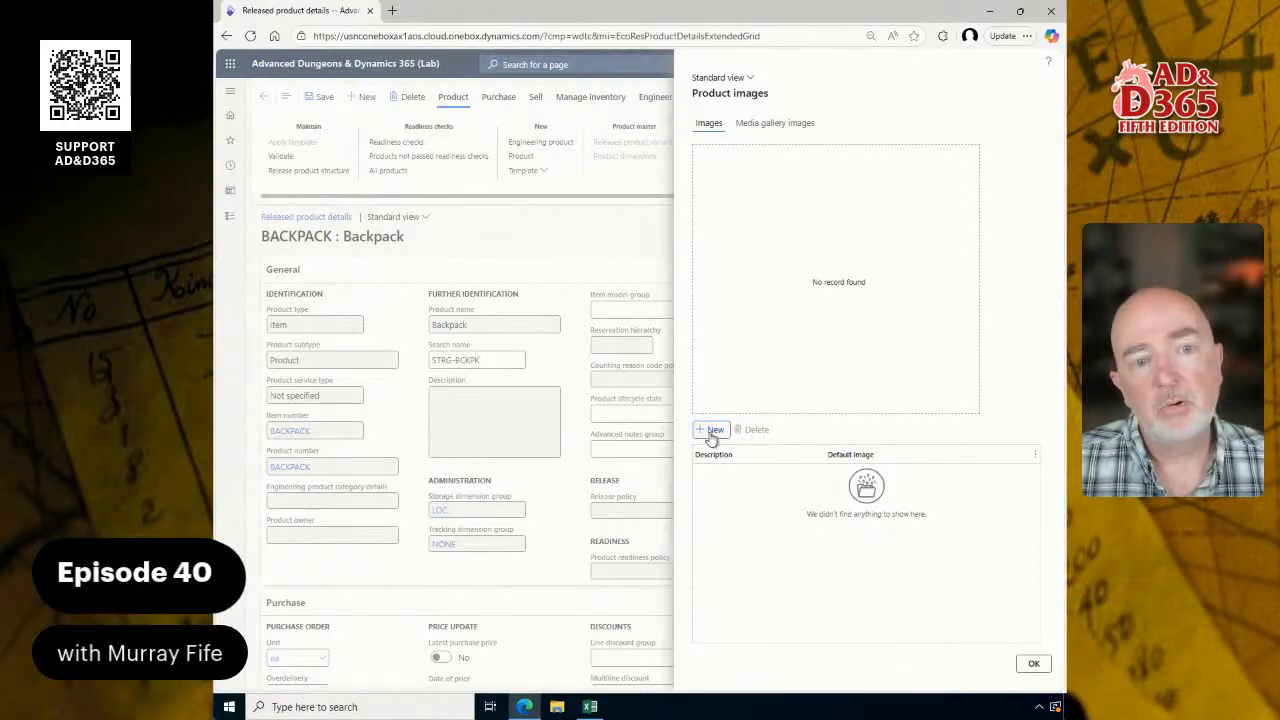
click(868, 147)
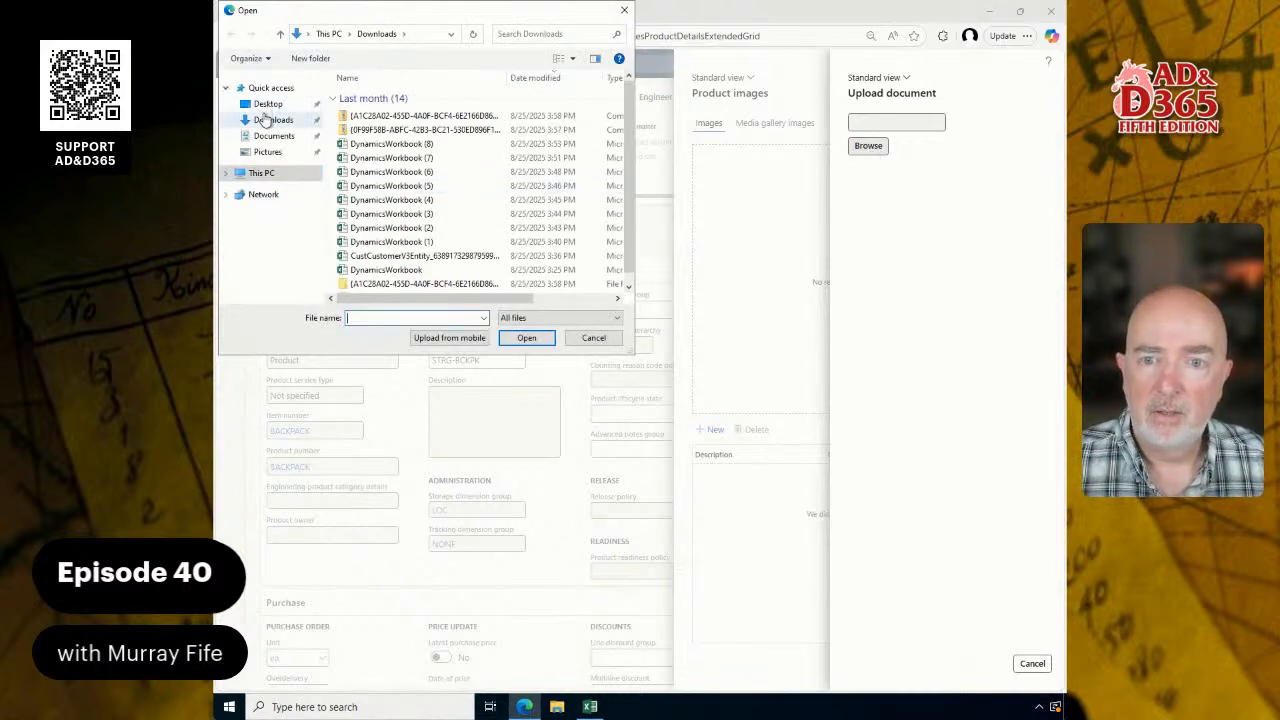
click(268, 152)
key(ctrl+v)
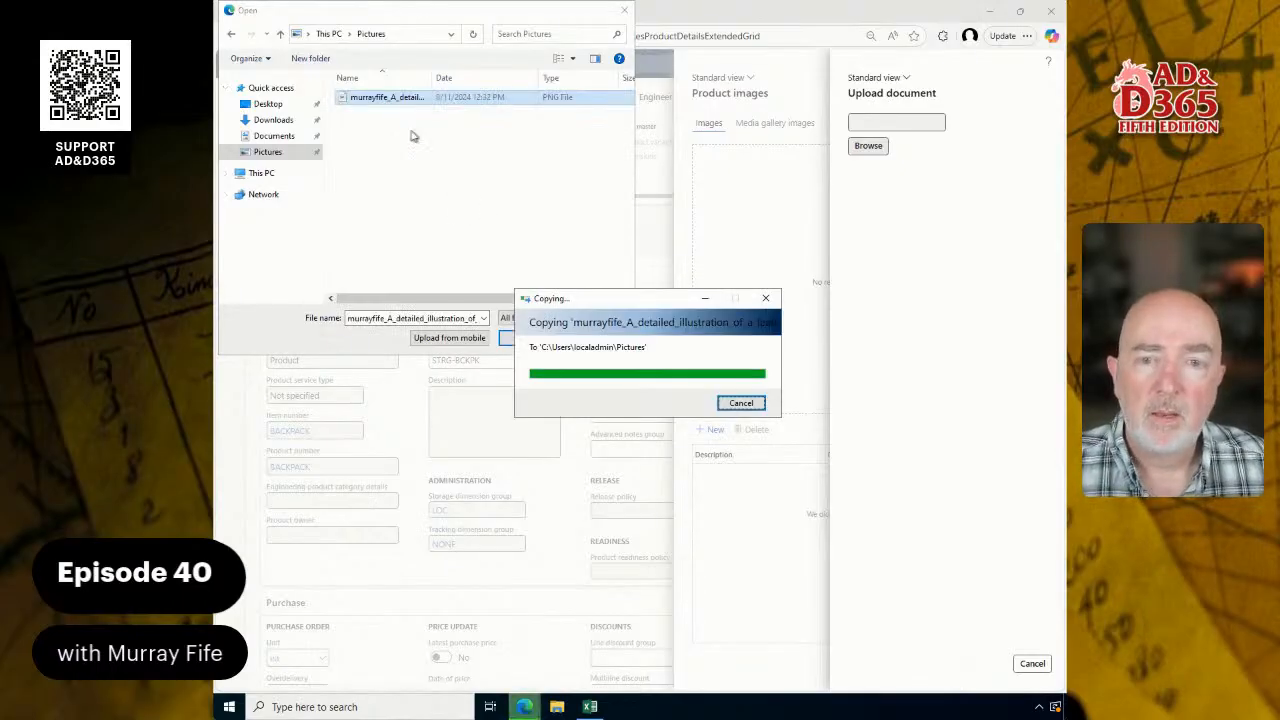
double_click(370, 98)
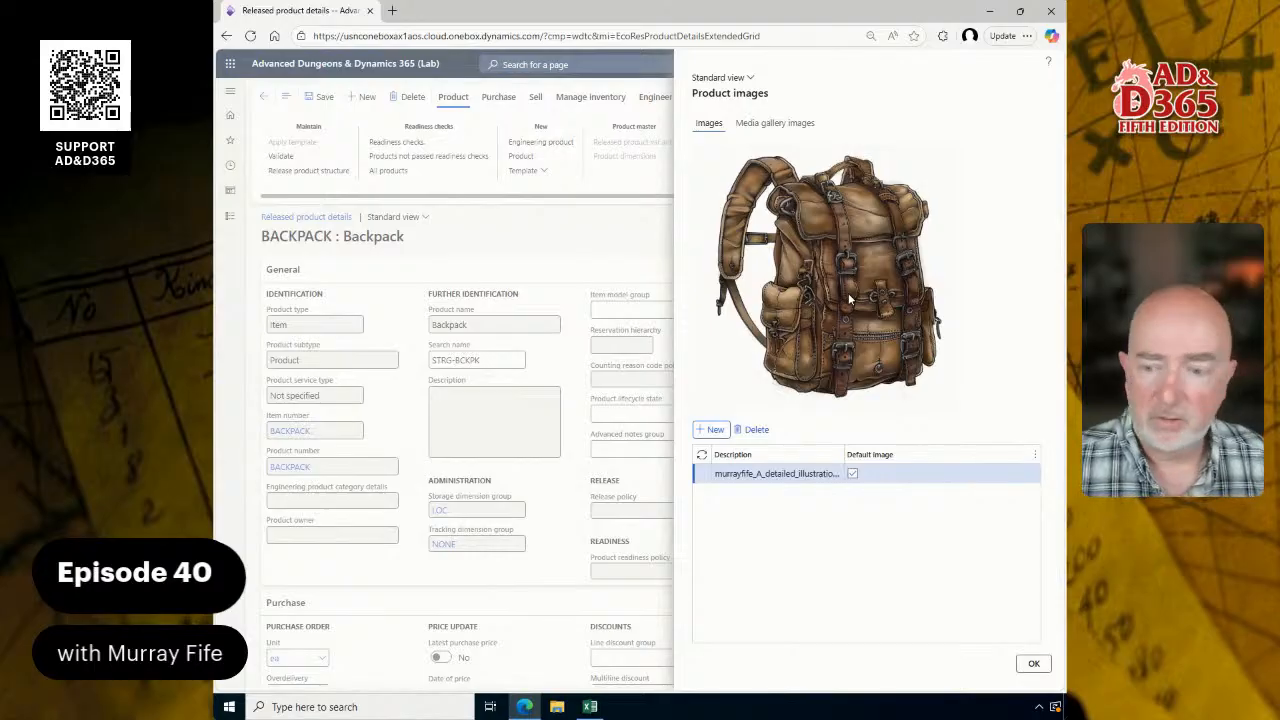
click(1034, 663)
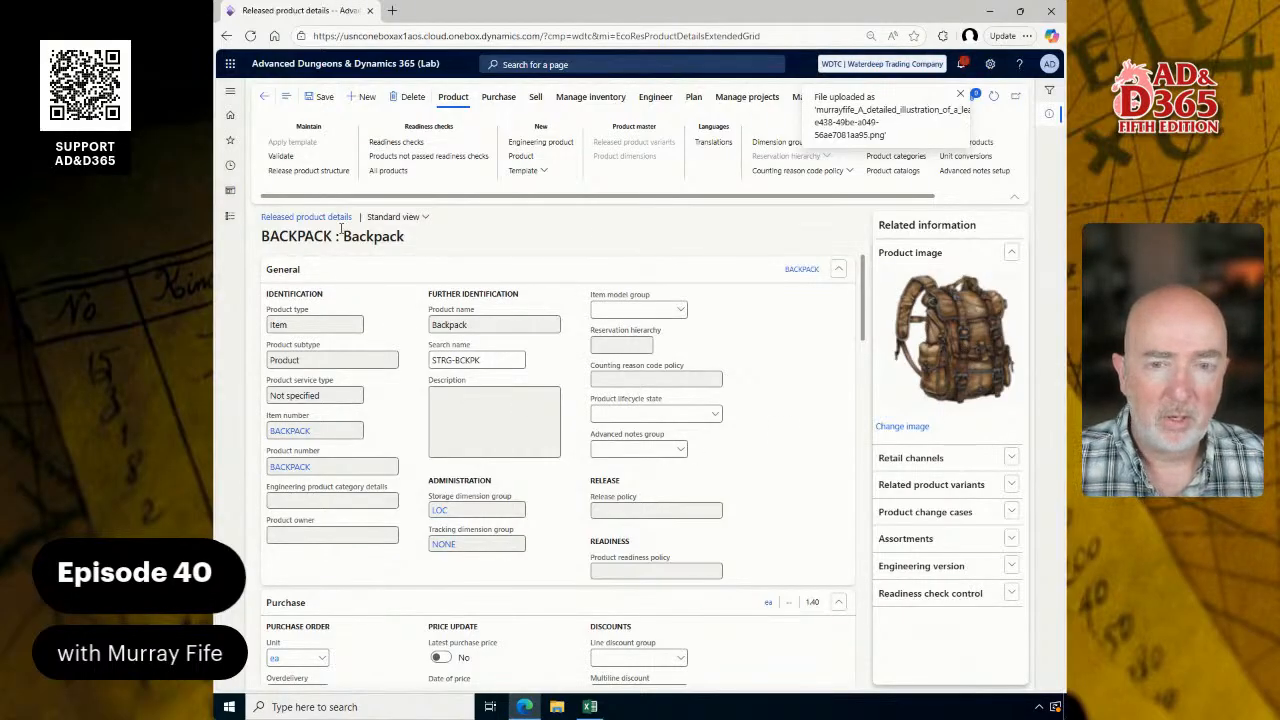
Step: Return to the released products list and reopen the BACKPACK record
click(306, 217)
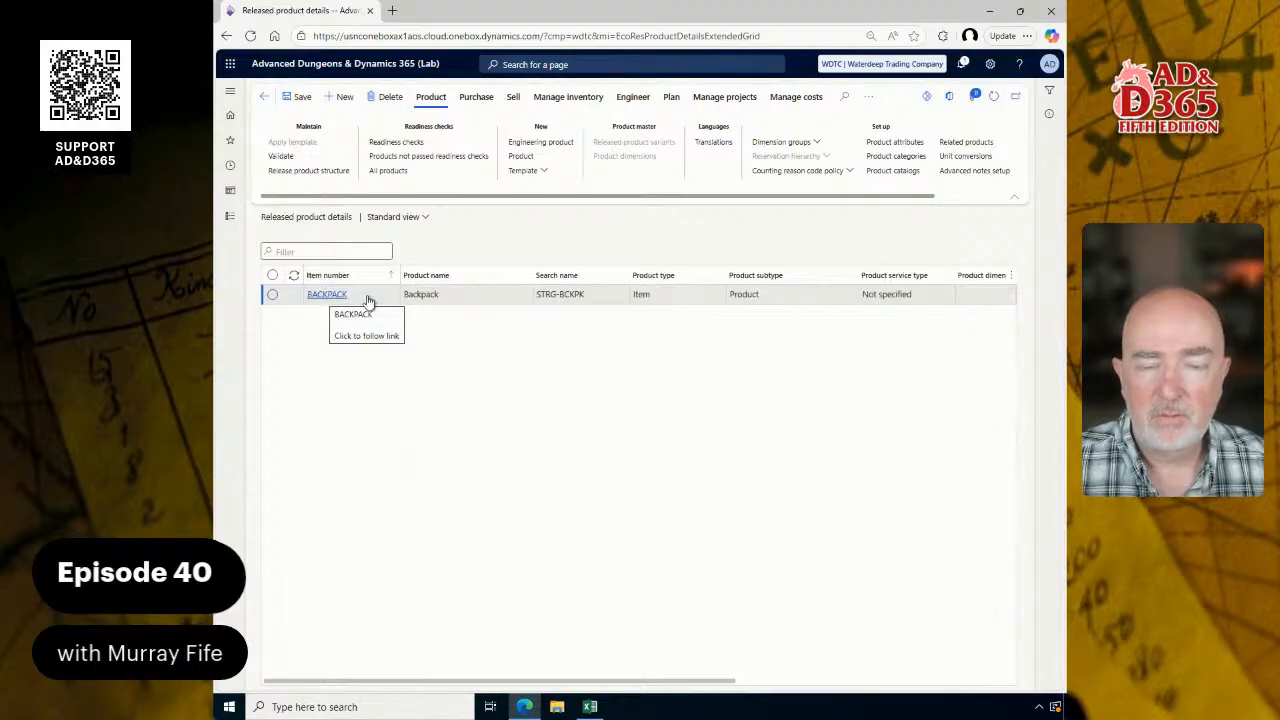
click(335, 296)
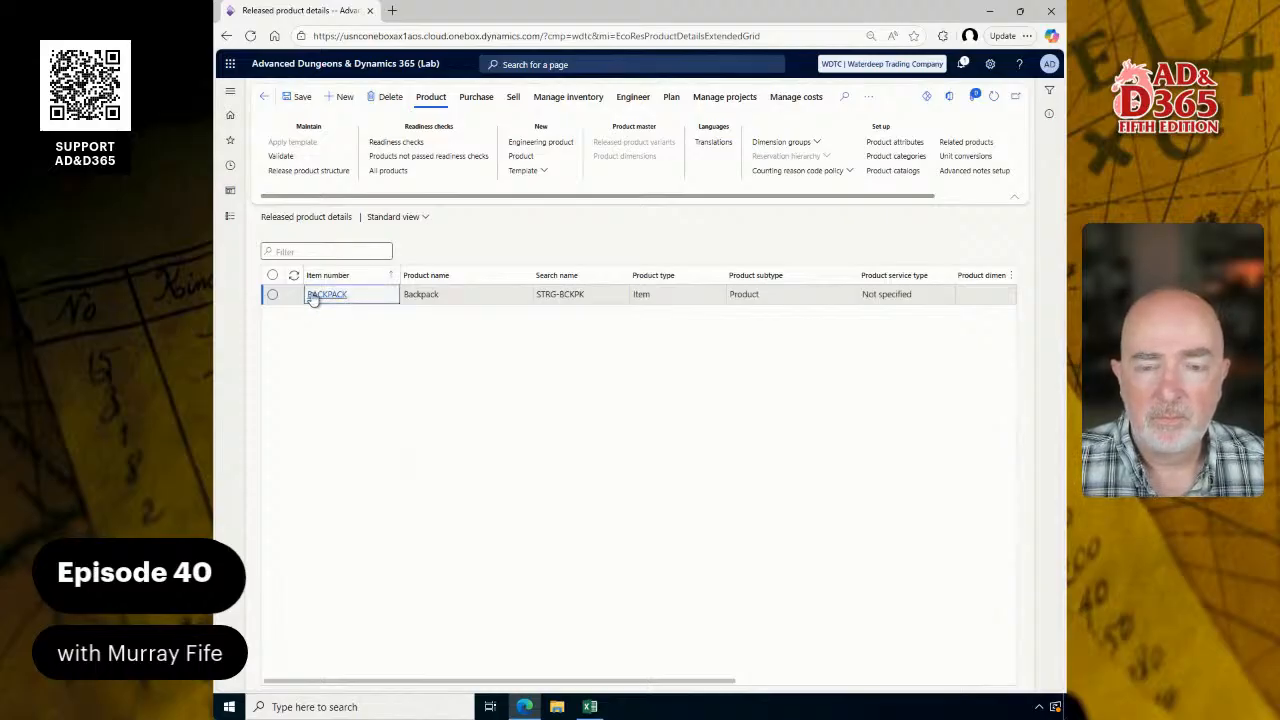
click(436, 292)
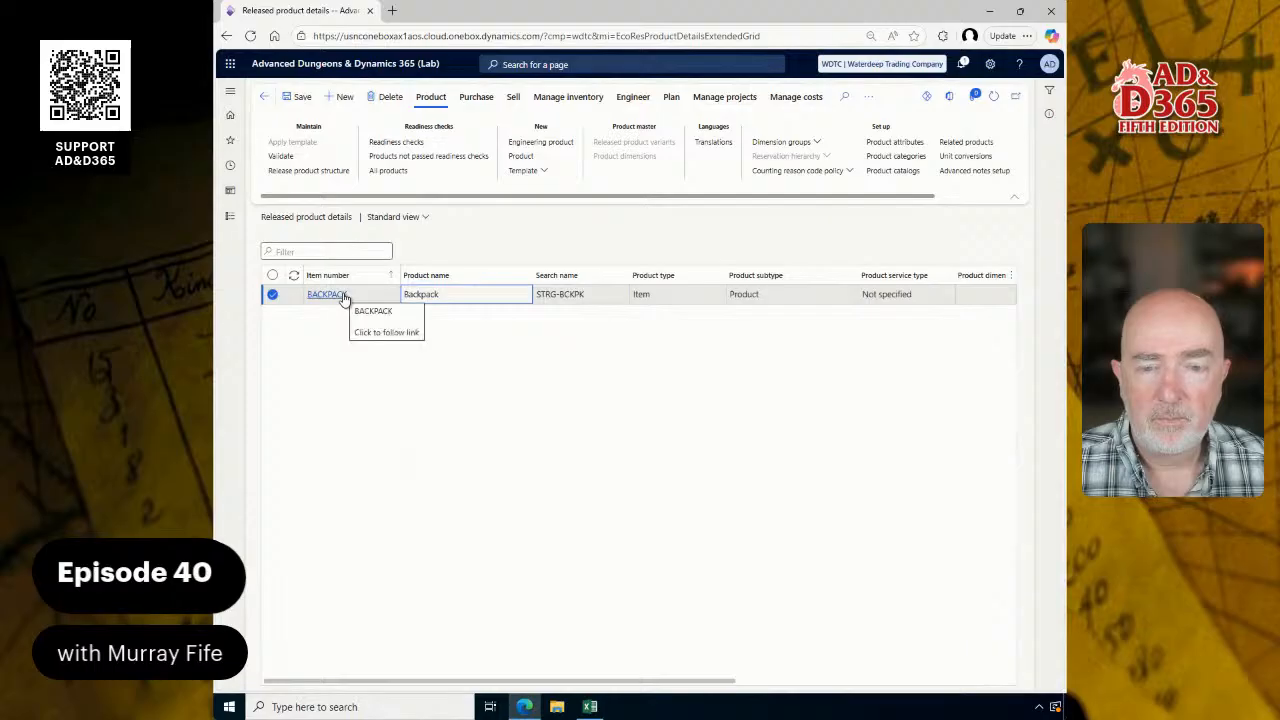
click(340, 295)
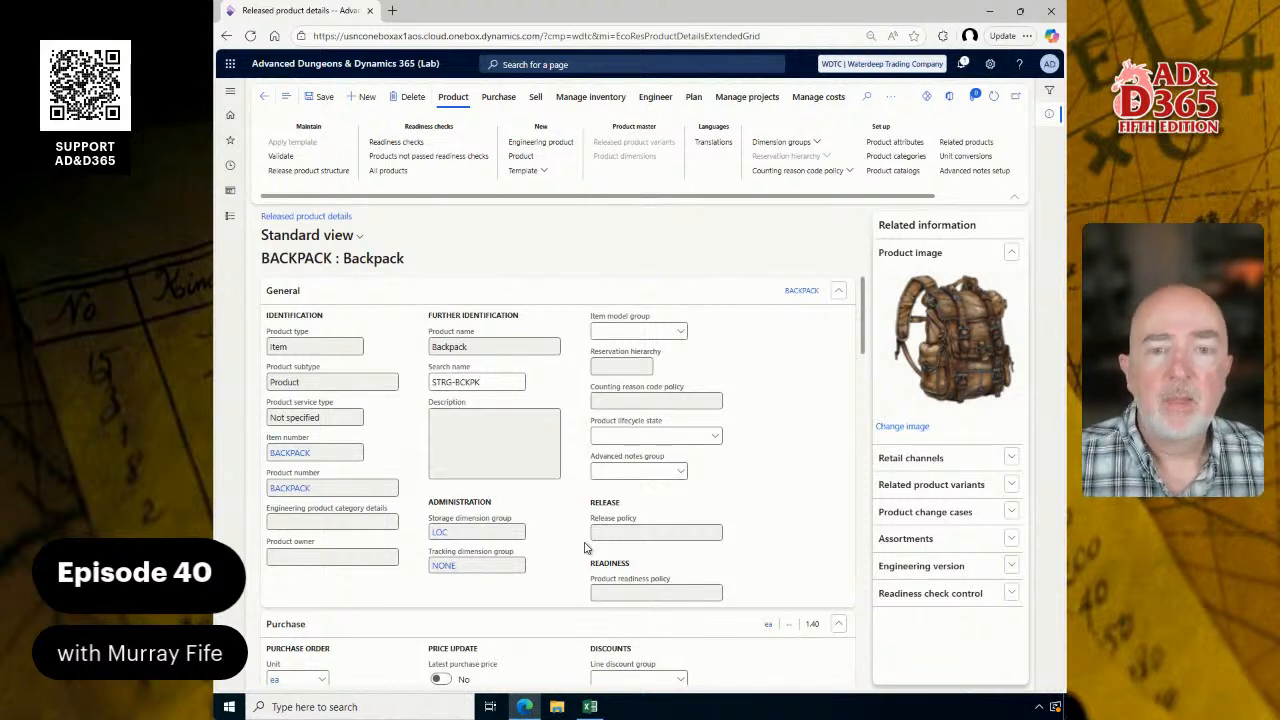
Step: Review the product, purchase, sell, inventory, engineering, planning, project, cost and general commands available for the BACKPACK product
mouse_move(501, 191)
mouse_down()
mouse_move(733, 199)
mouse_move(514, 196)
mouse_up()
click(470, 190)
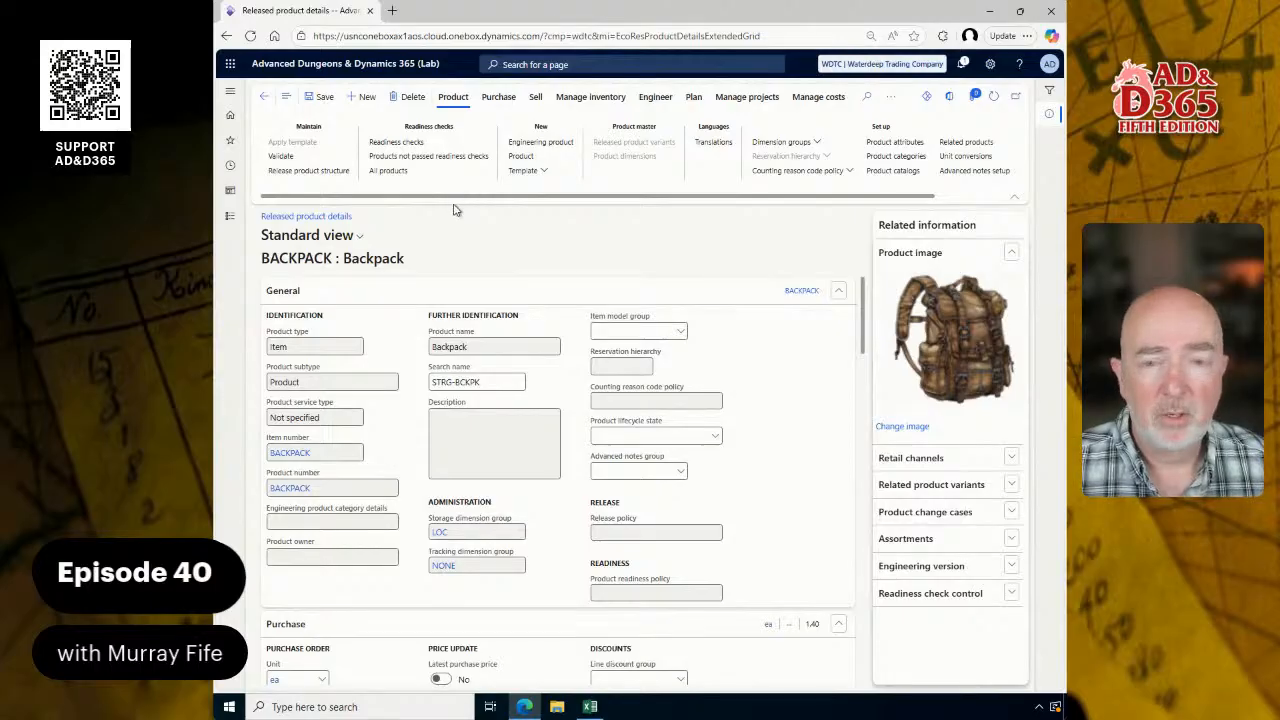
drag(408, 197, 520, 200)
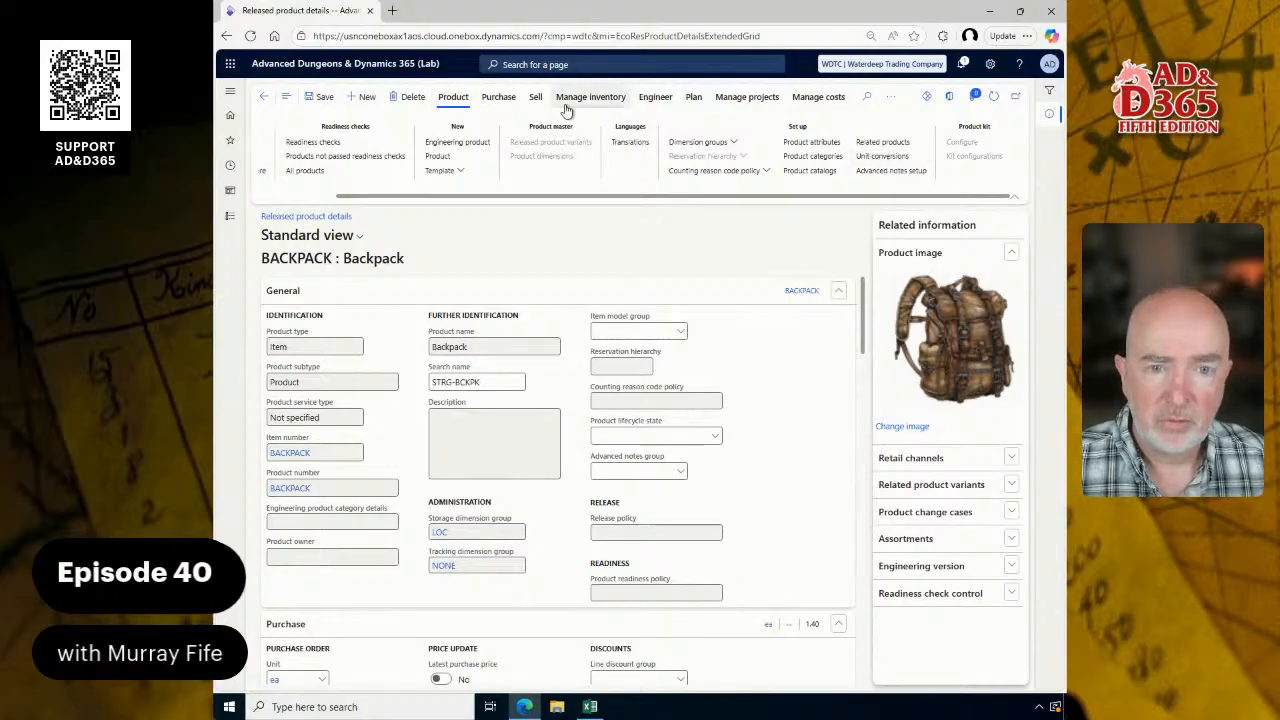
click(503, 99)
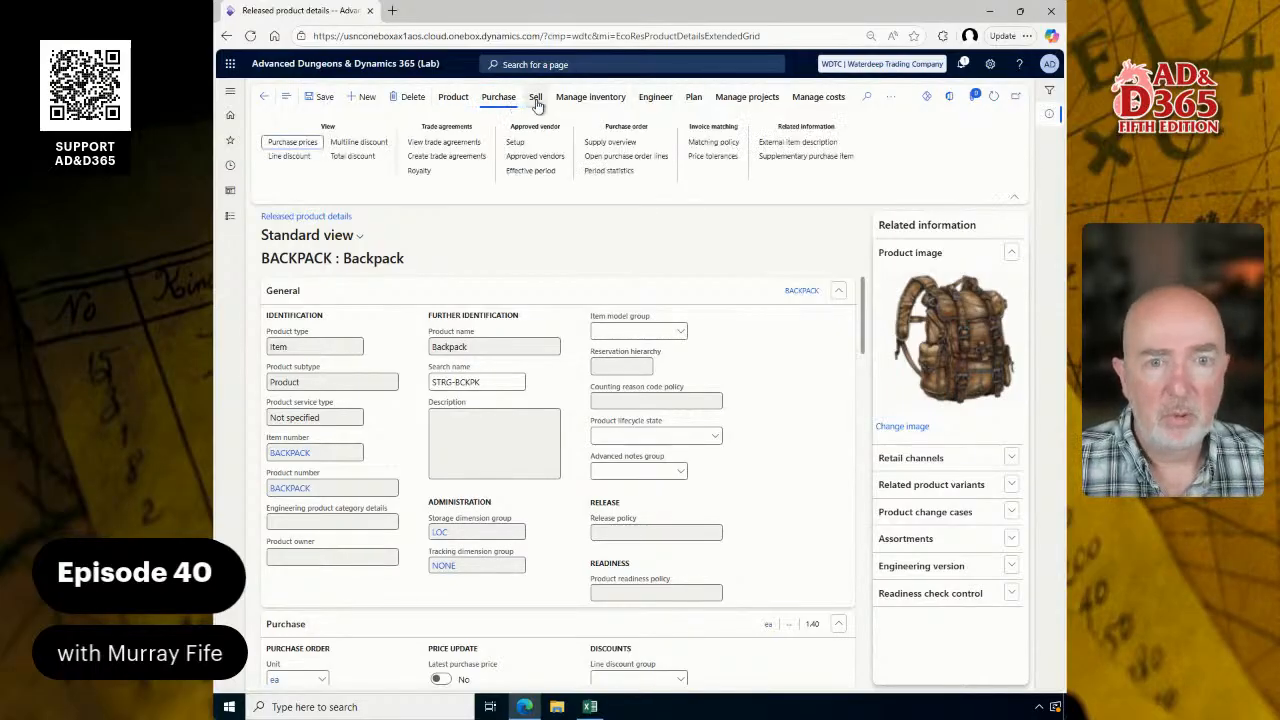
click(536, 99)
click(590, 99)
click(655, 99)
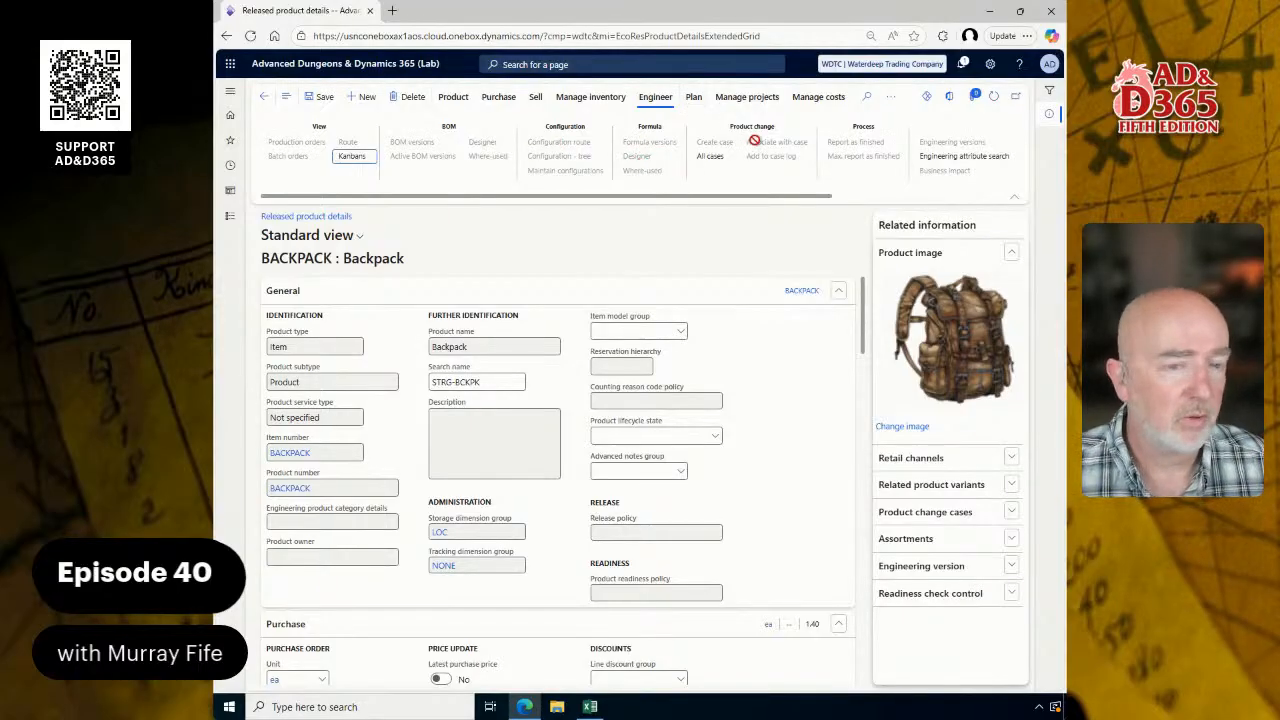
click(693, 101)
click(747, 97)
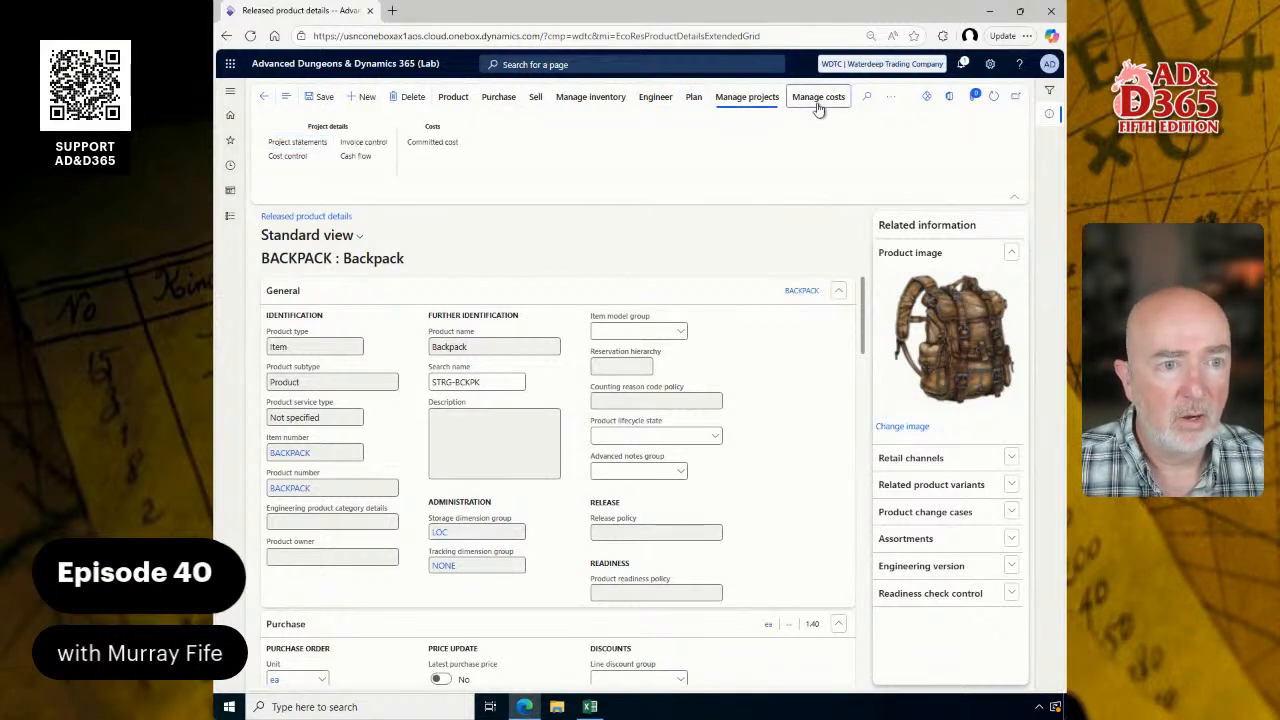
click(818, 104)
click(889, 96)
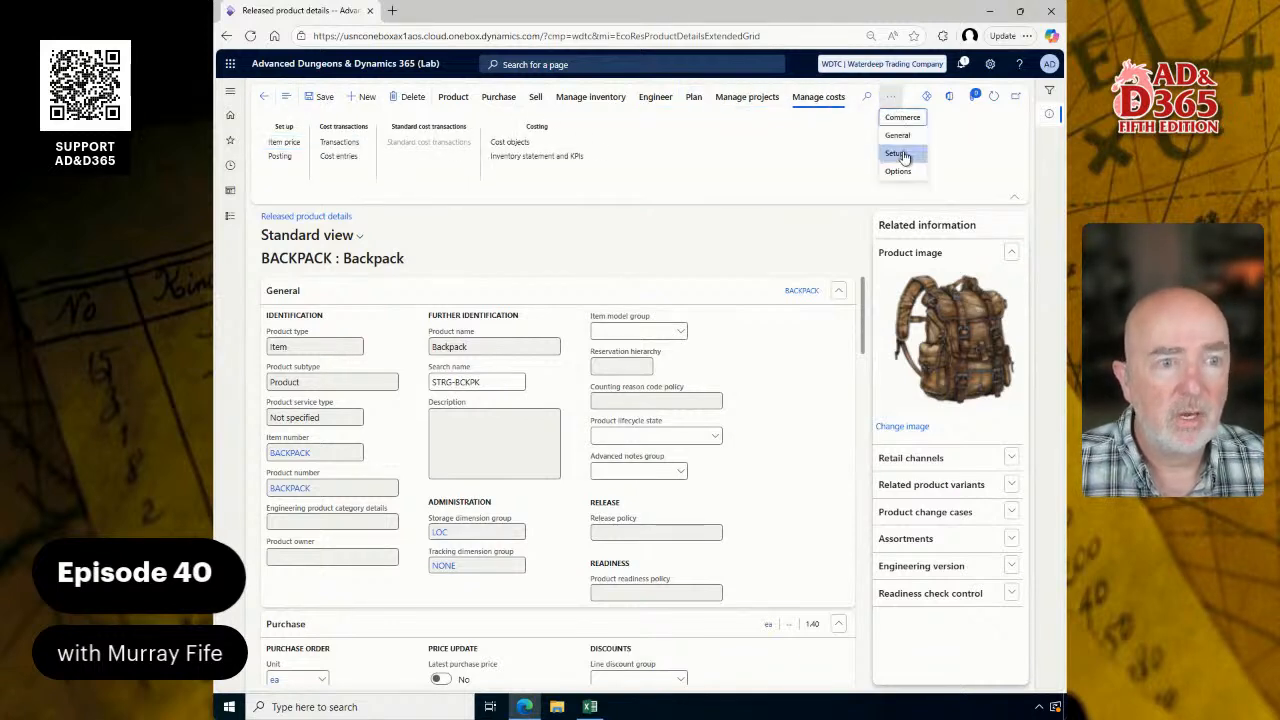
click(897, 135)
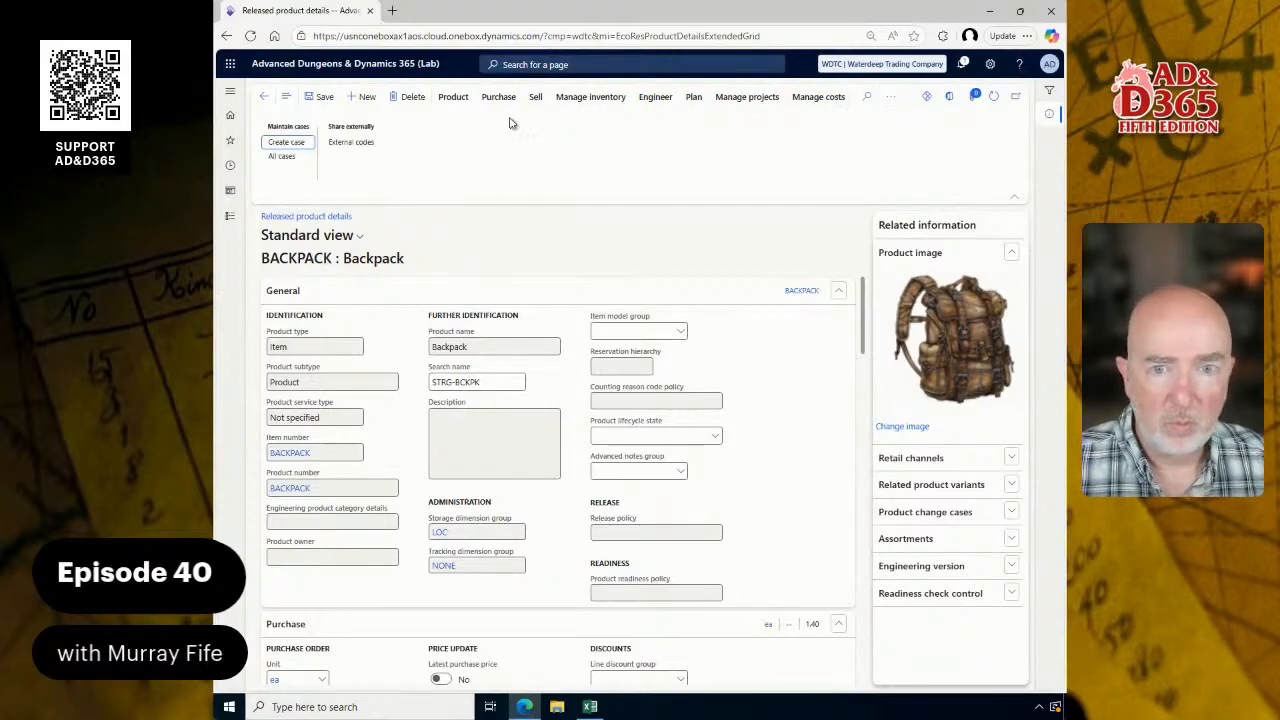
click(453, 97)
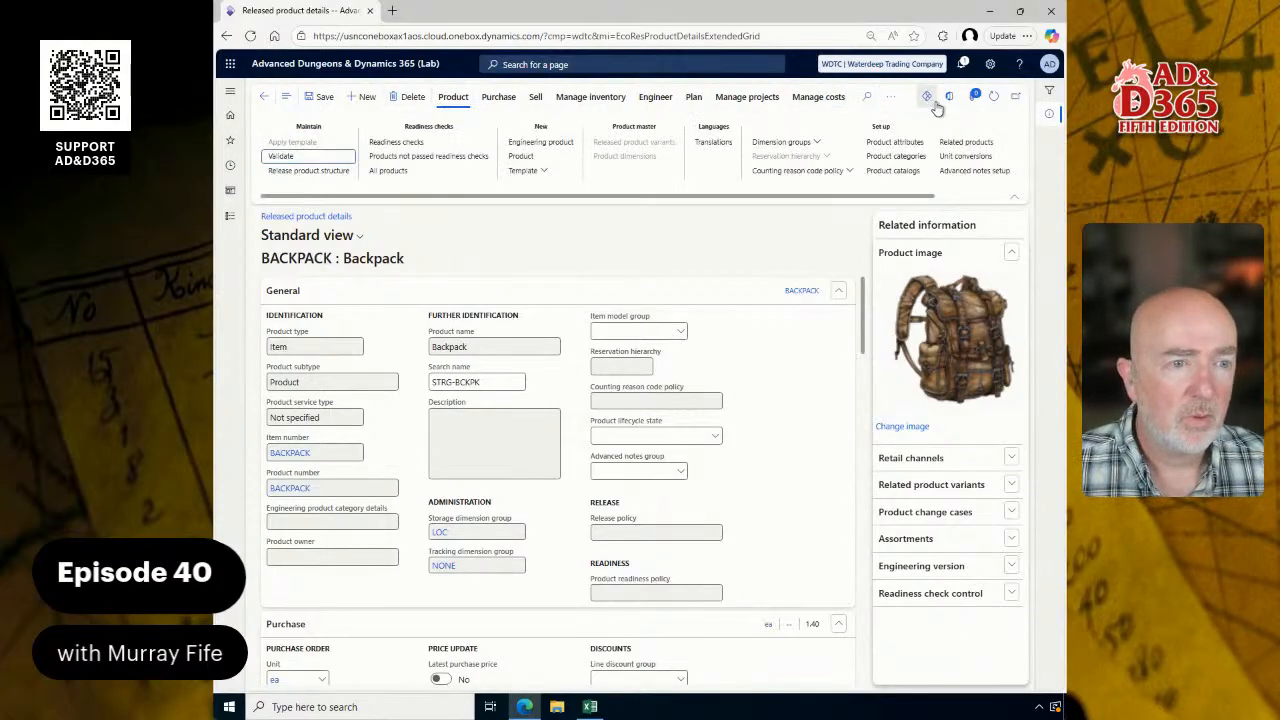
Step: Open the attachments of the BACKPACK item and examine the uploaded image's preview, additional details and file information
click(975, 97)
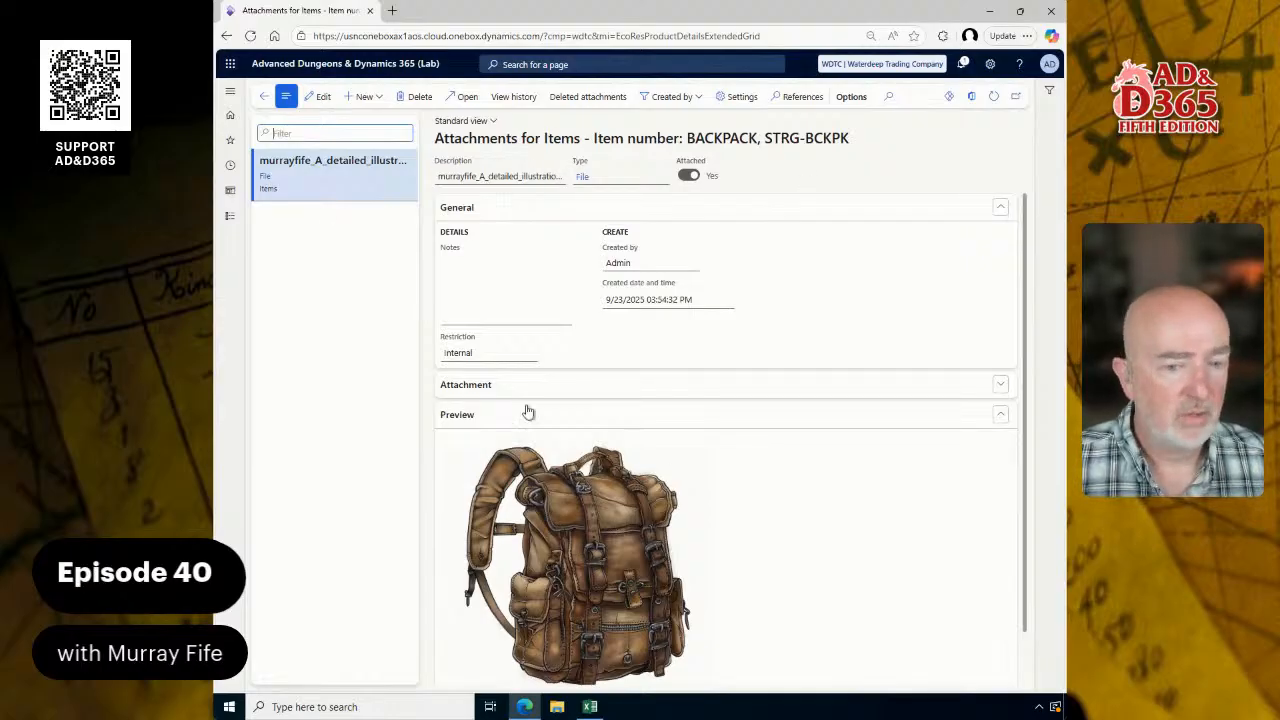
scroll(636, 538, down, 1)
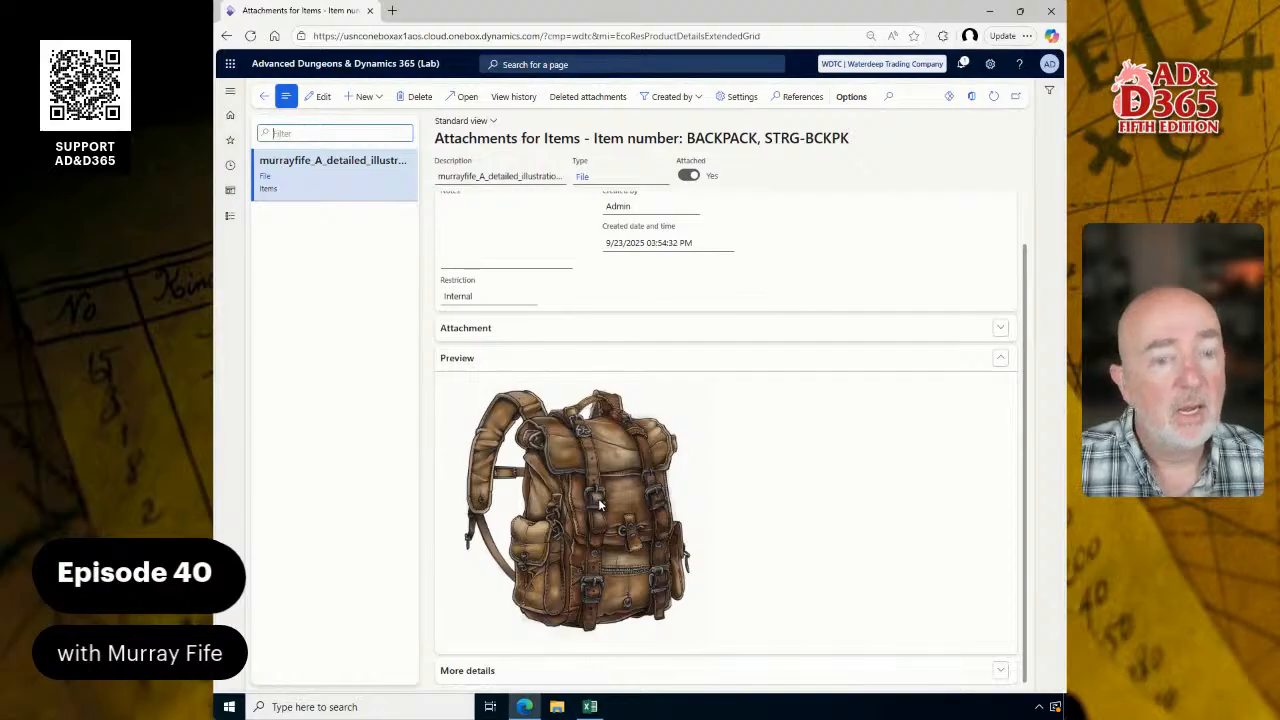
scroll(612, 484, up, 1)
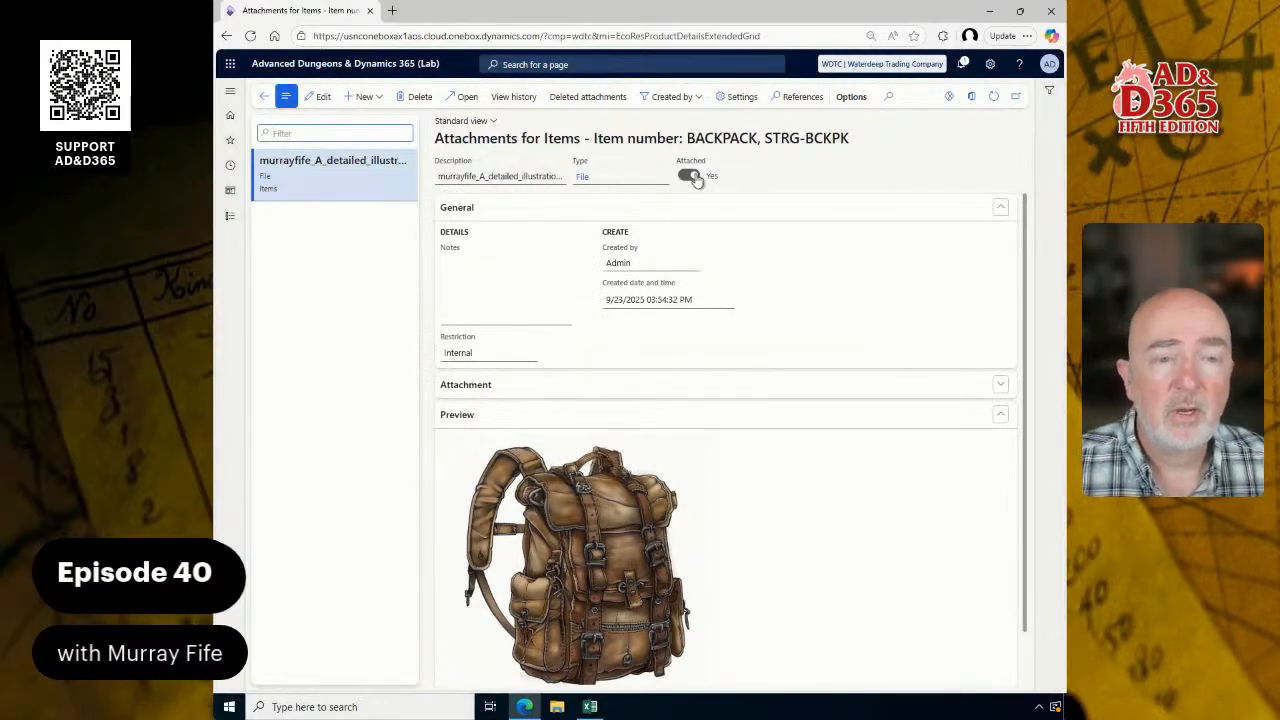
scroll(689, 314, down, 1)
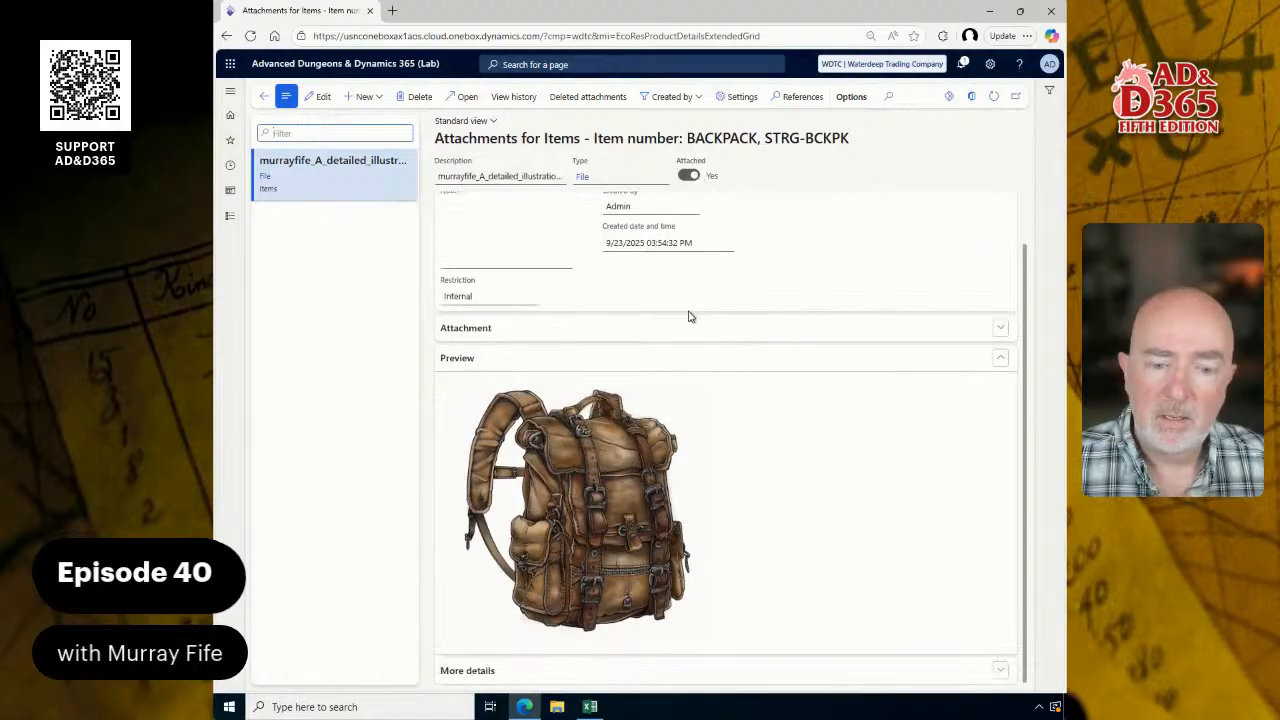
click(469, 671)
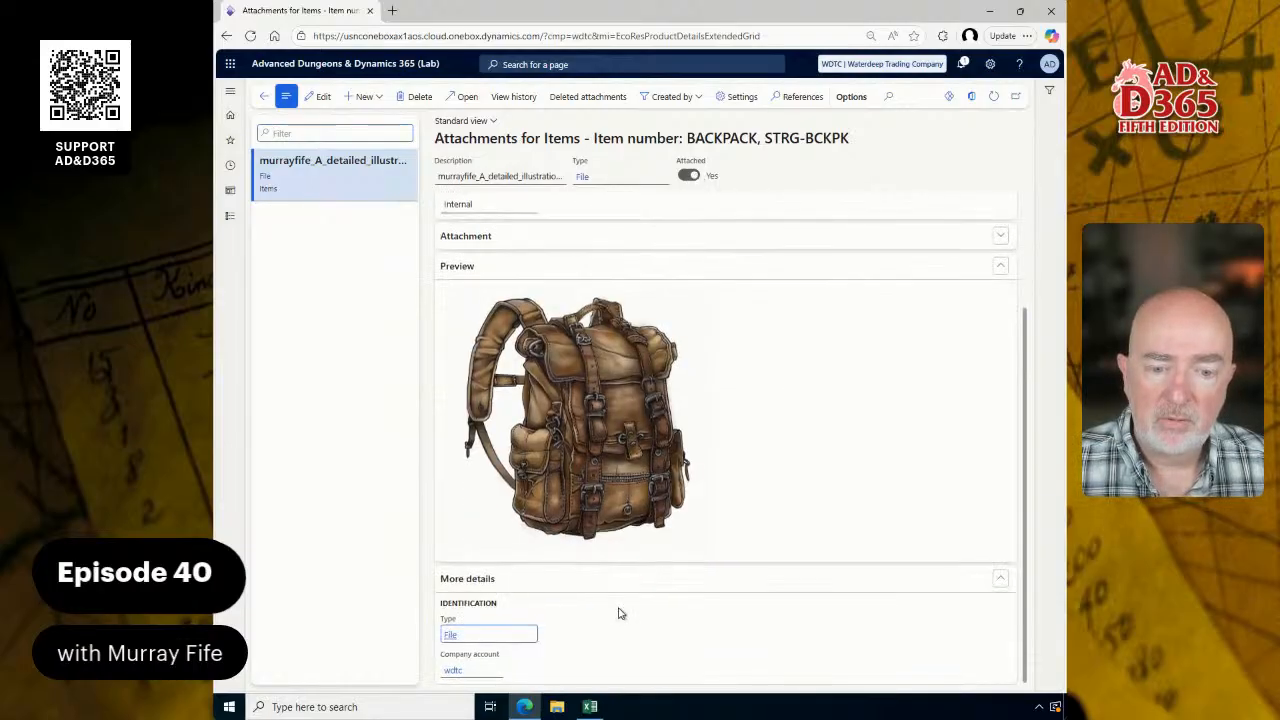
scroll(617, 609, up, 3)
click(474, 380)
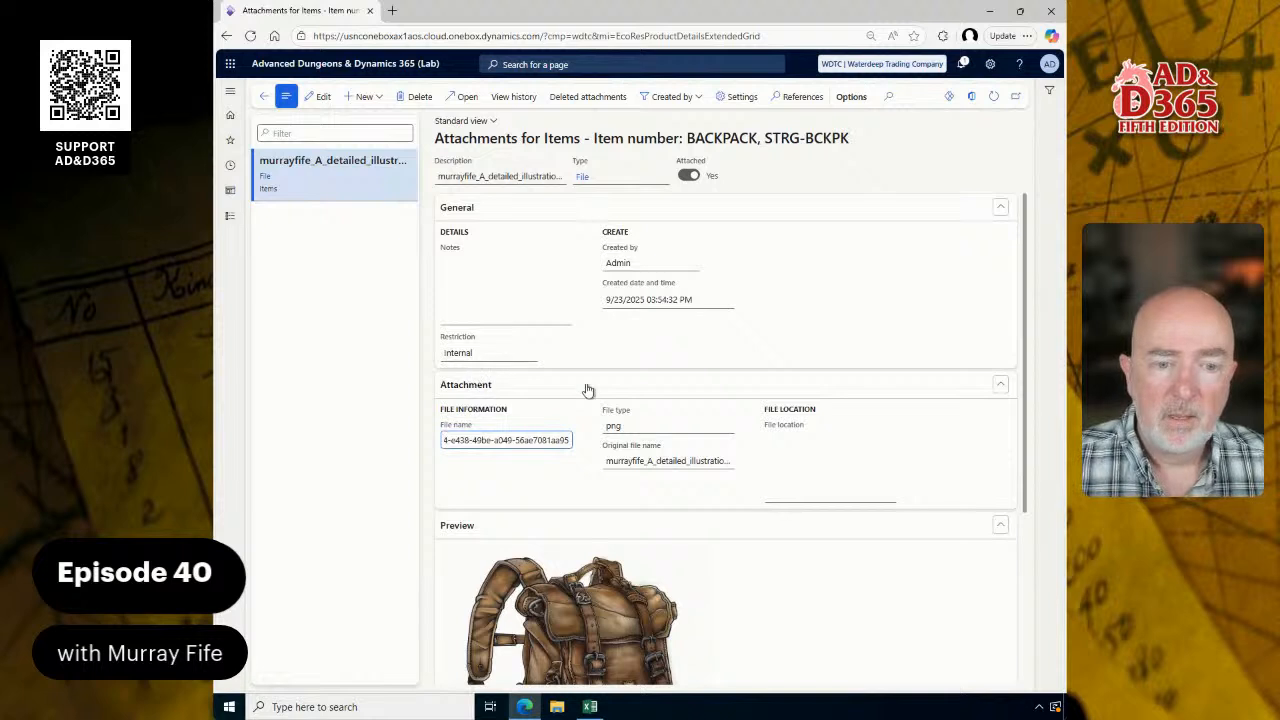
Step: Check the stored file name of the backpack image attachment, collapse its Attachment section and return to the BACKPACK record
click(452, 437)
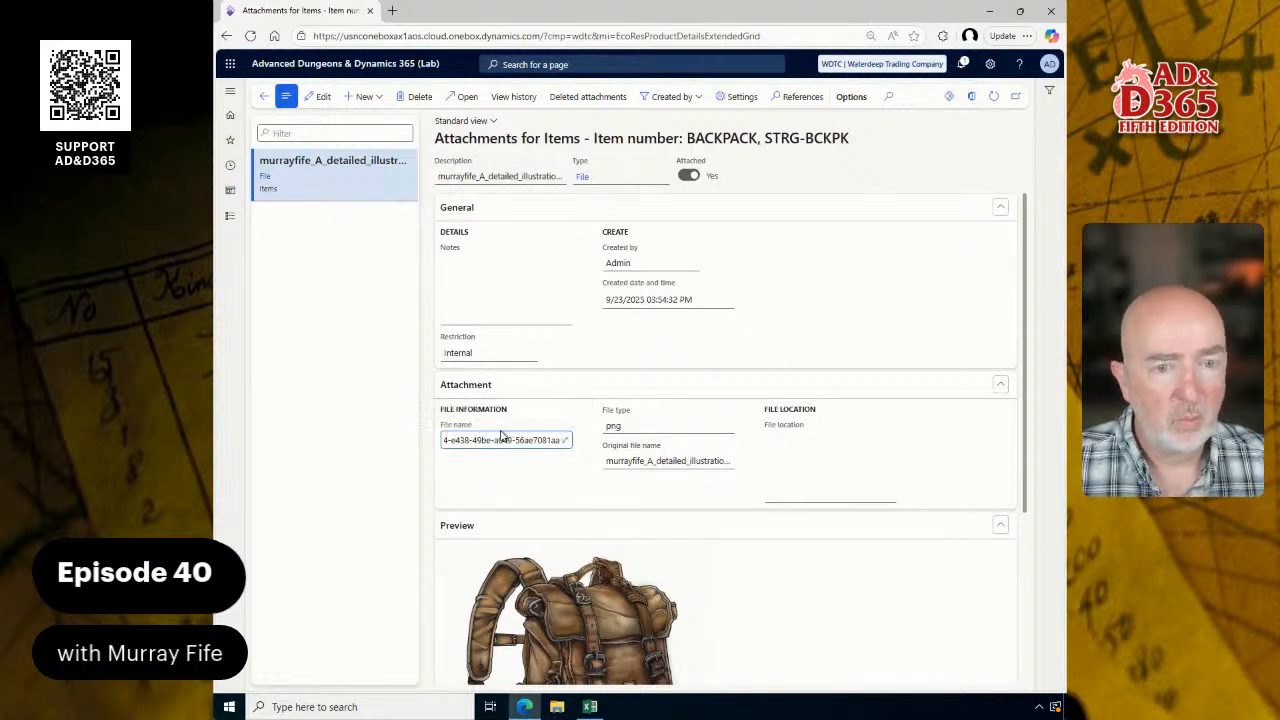
click(486, 384)
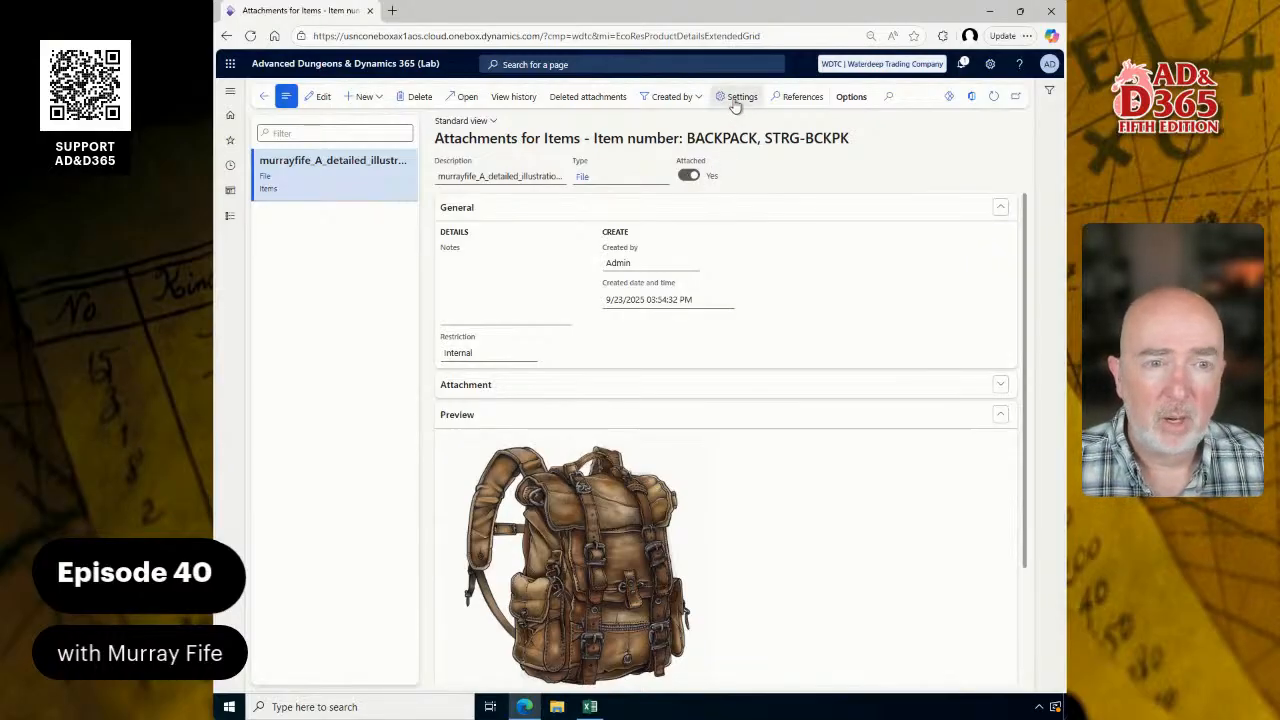
click(264, 98)
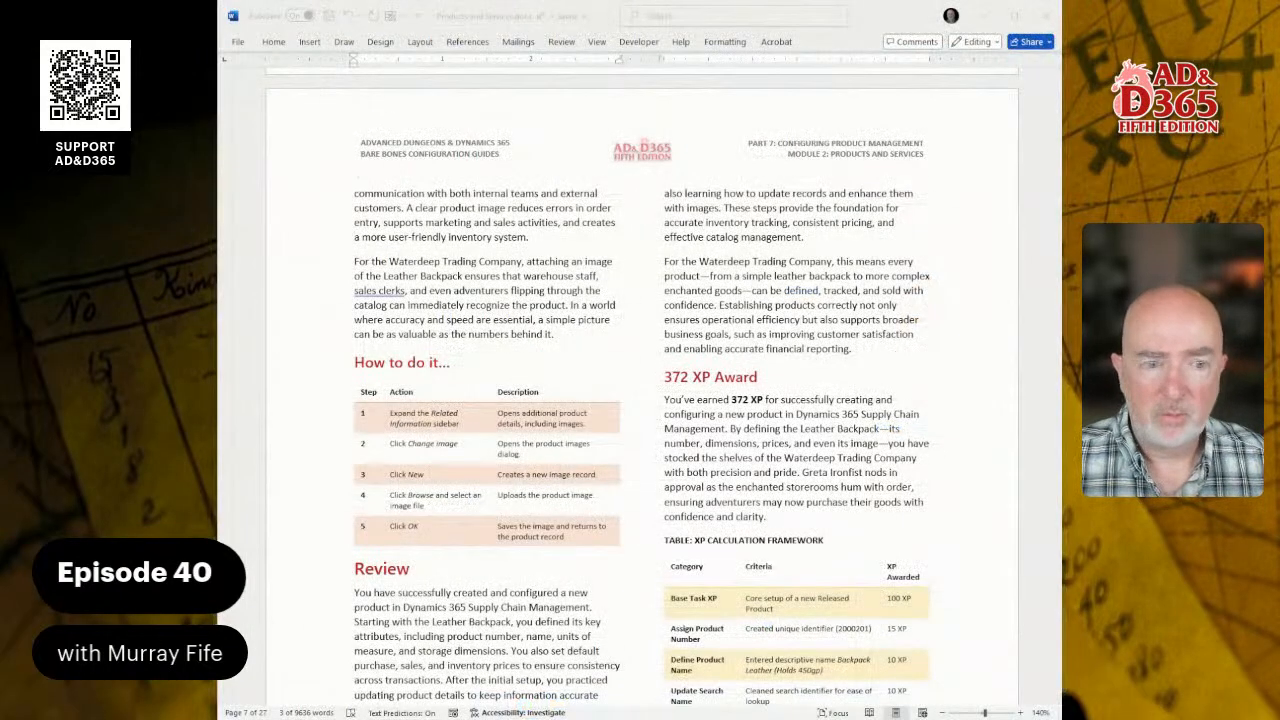
Step: Switch to the Word lab guide and read the introduction to product import using the Data Import Export Framework
scroll(640, 380, up, 4)
scroll(640, 380, down, 15)
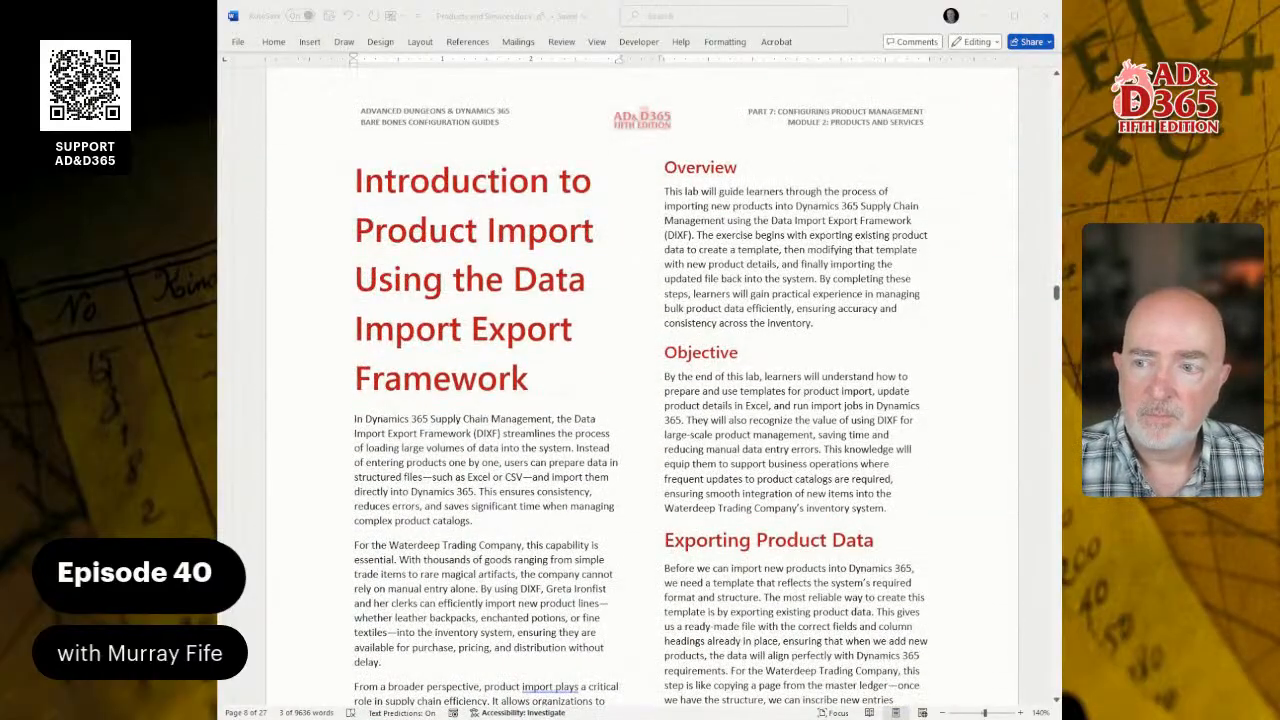
scroll(640, 380, down, 1)
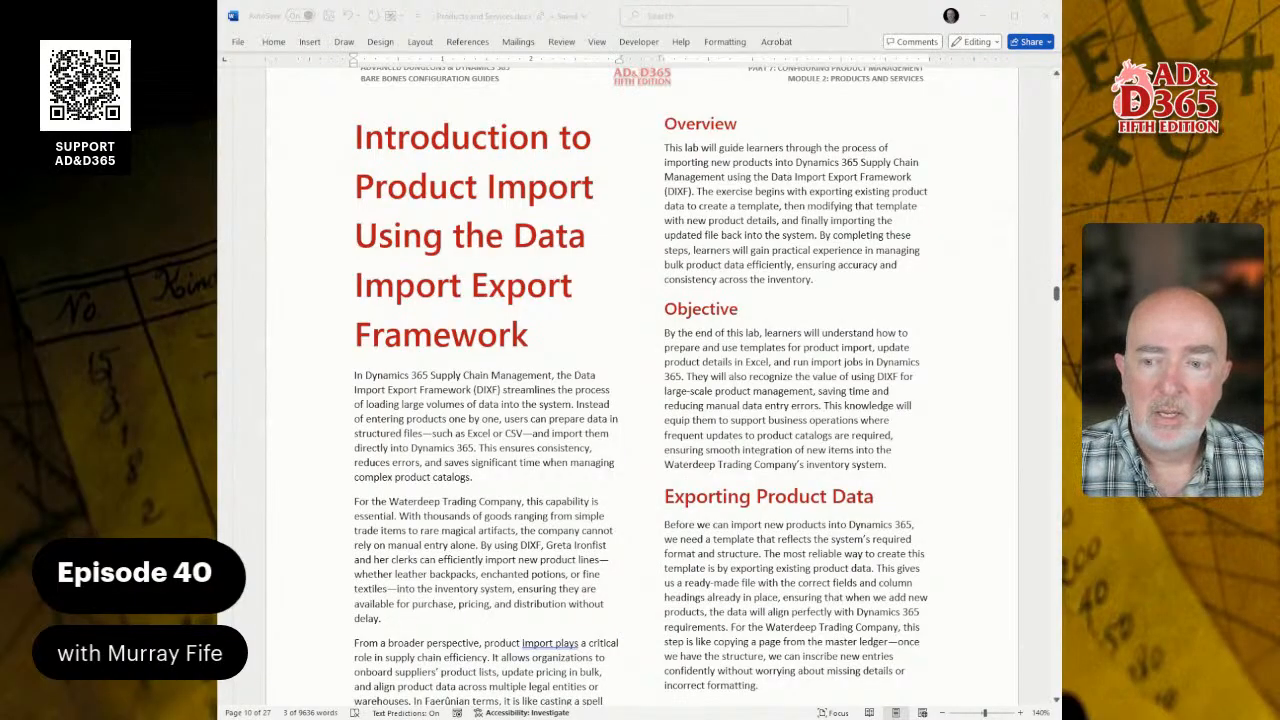
scroll(640, 380, down, 6)
scroll(640, 380, up, 6)
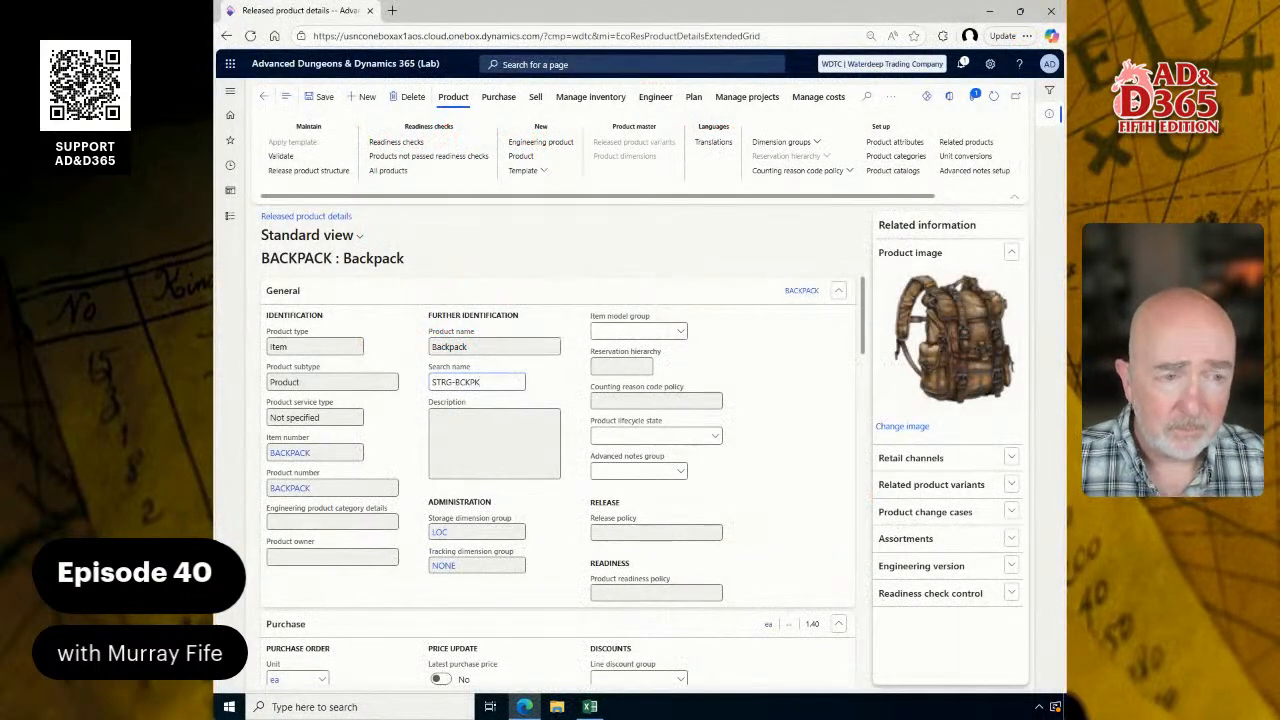
click(1014, 196)
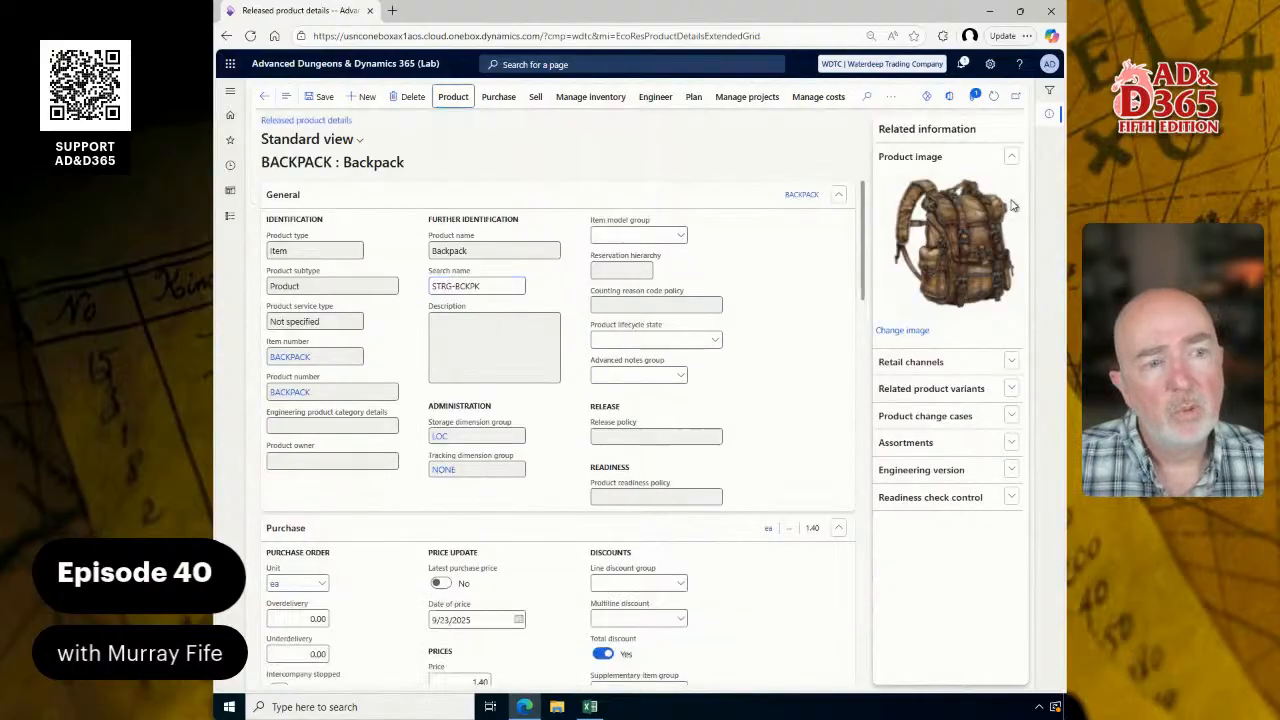
click(950, 97)
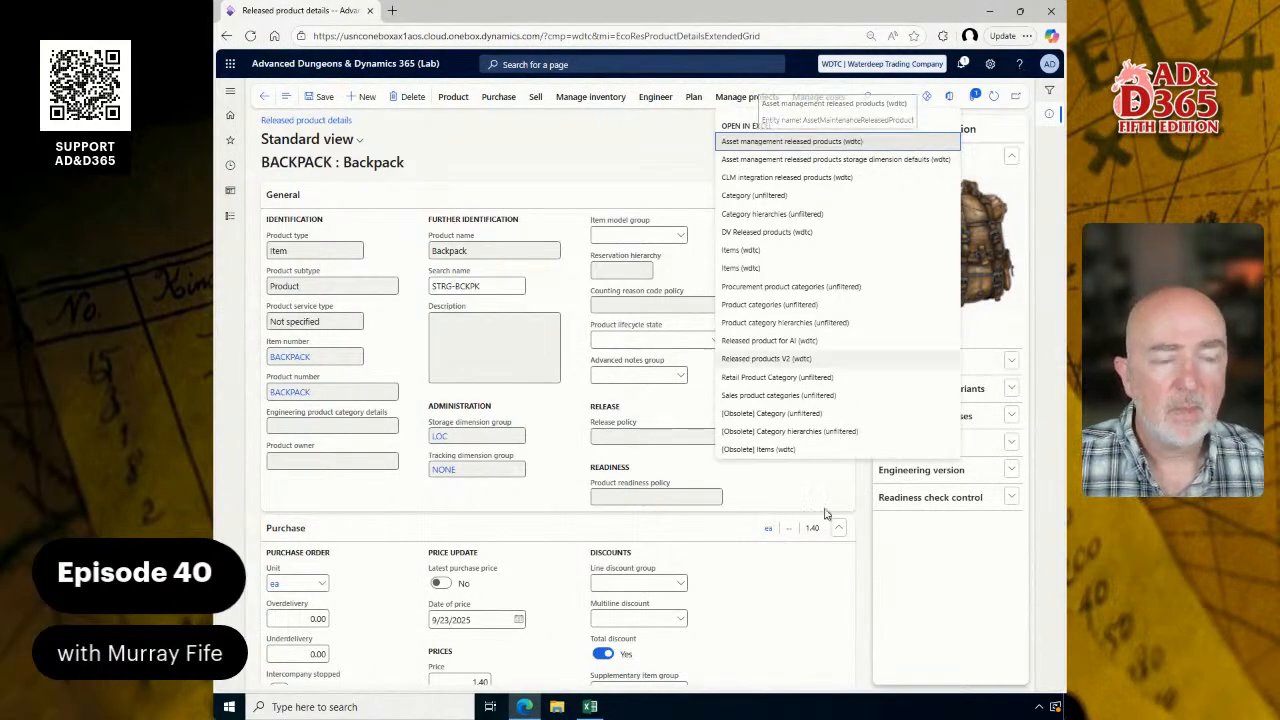
click(771, 361)
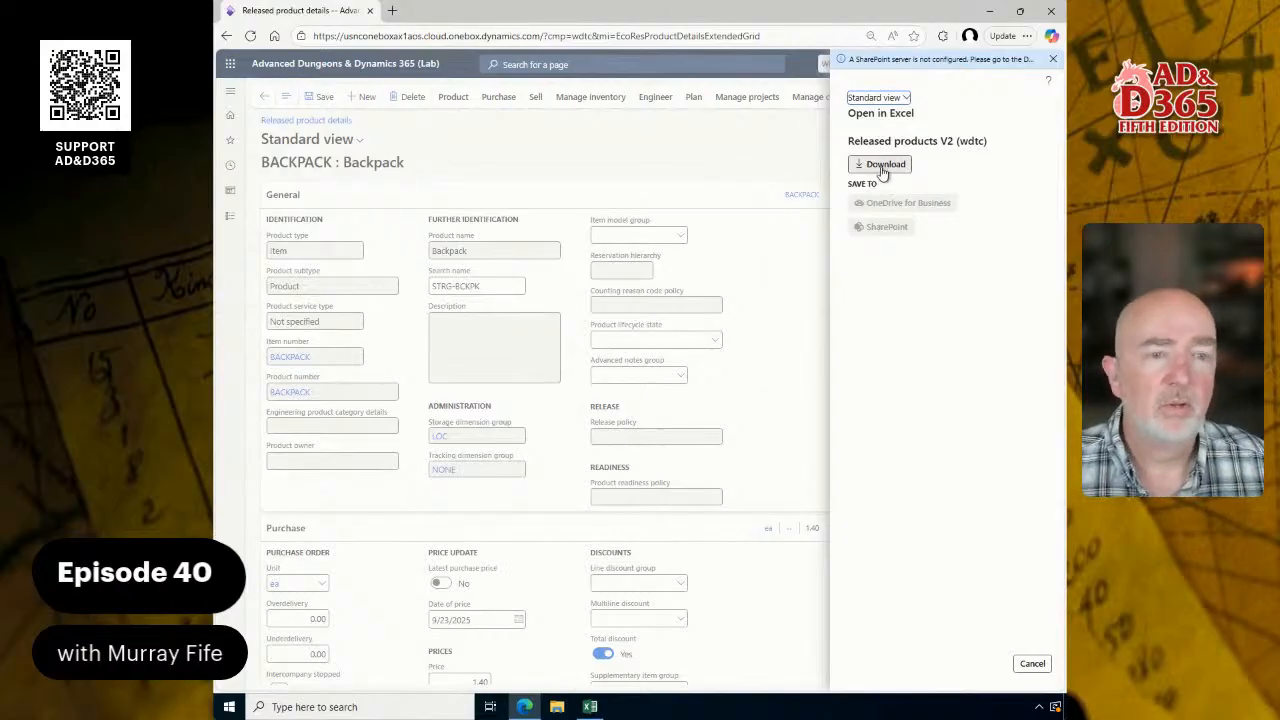
click(1015, 663)
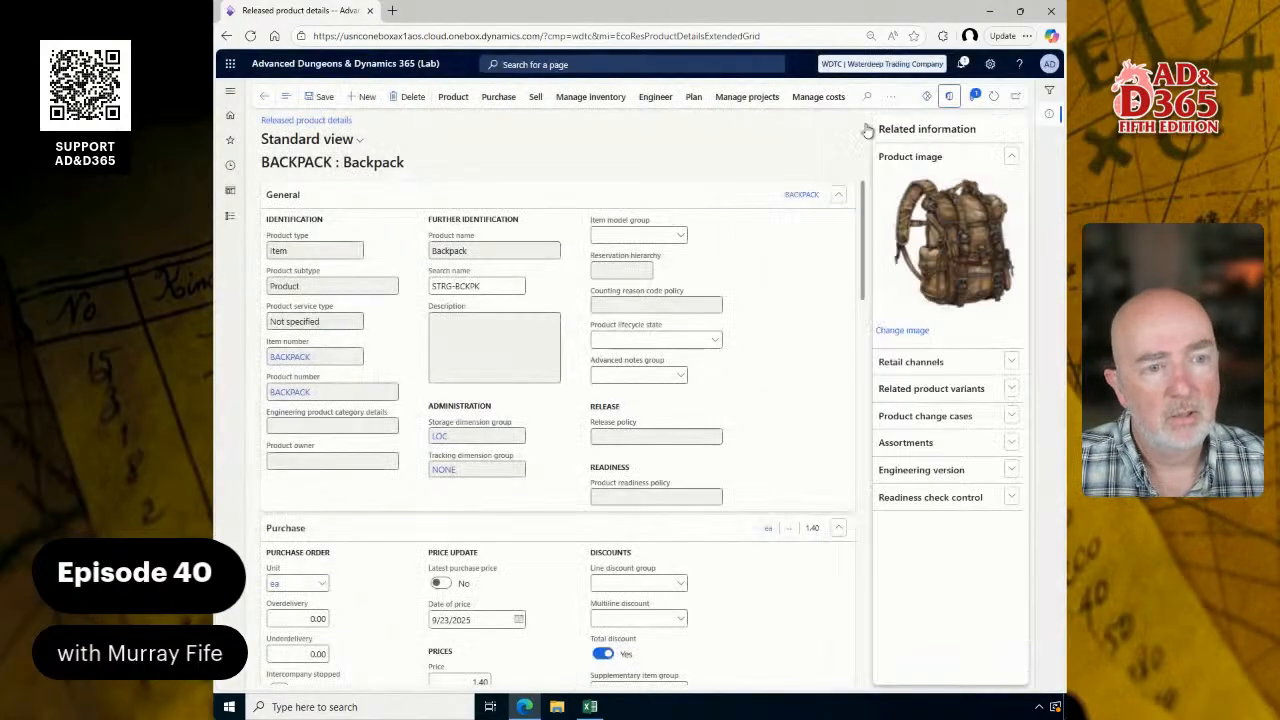
Step: Download the Released products V2 (wdtc) Excel export, open the workbook and enable editing
click(949, 97)
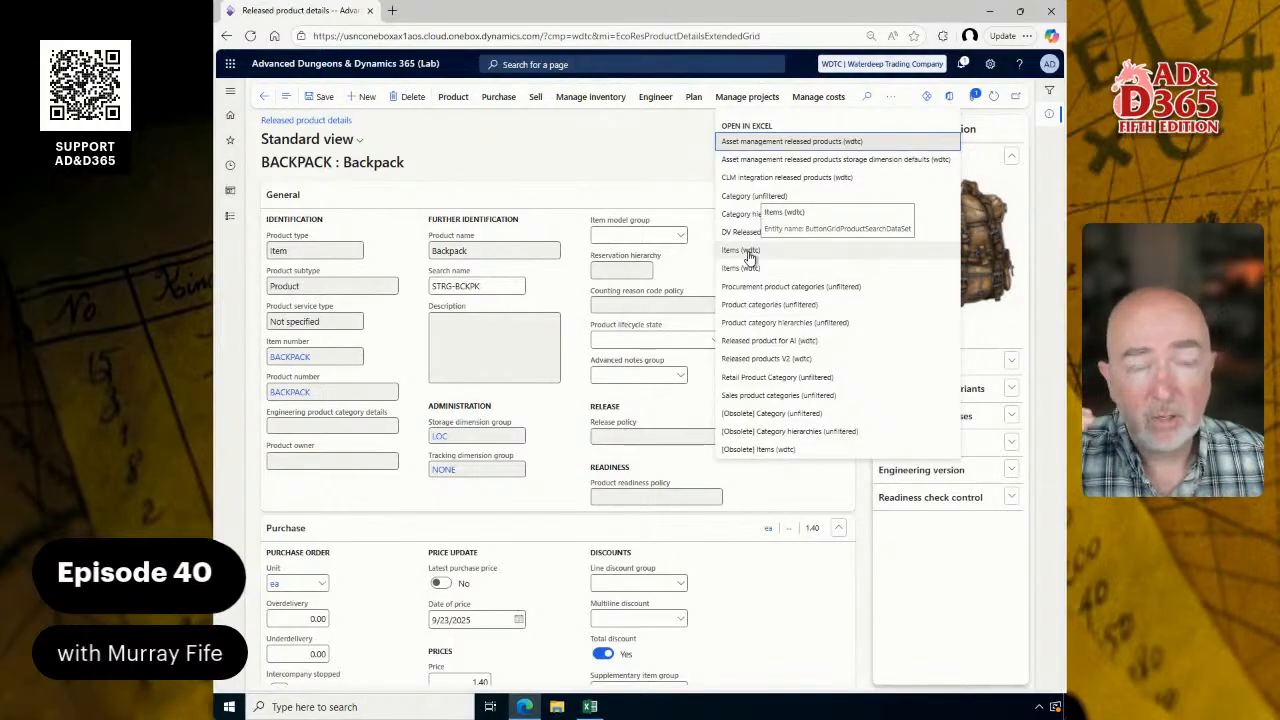
click(772, 357)
click(885, 162)
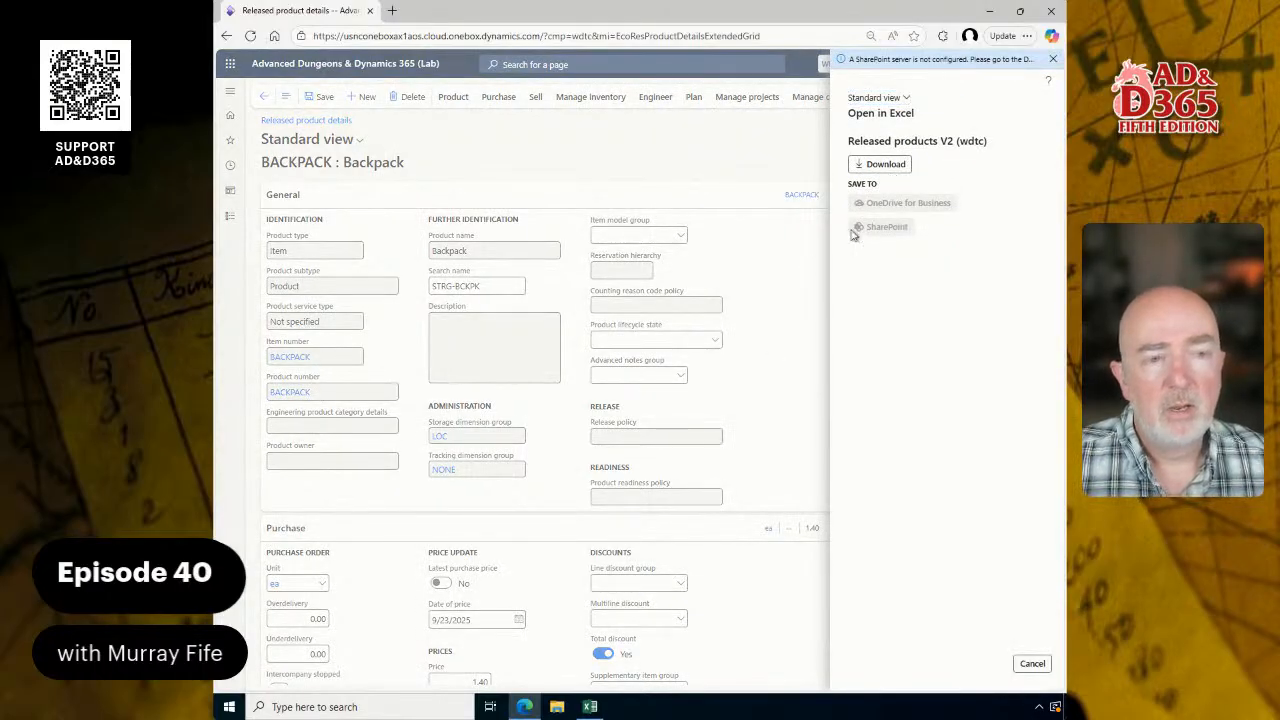
click(766, 128)
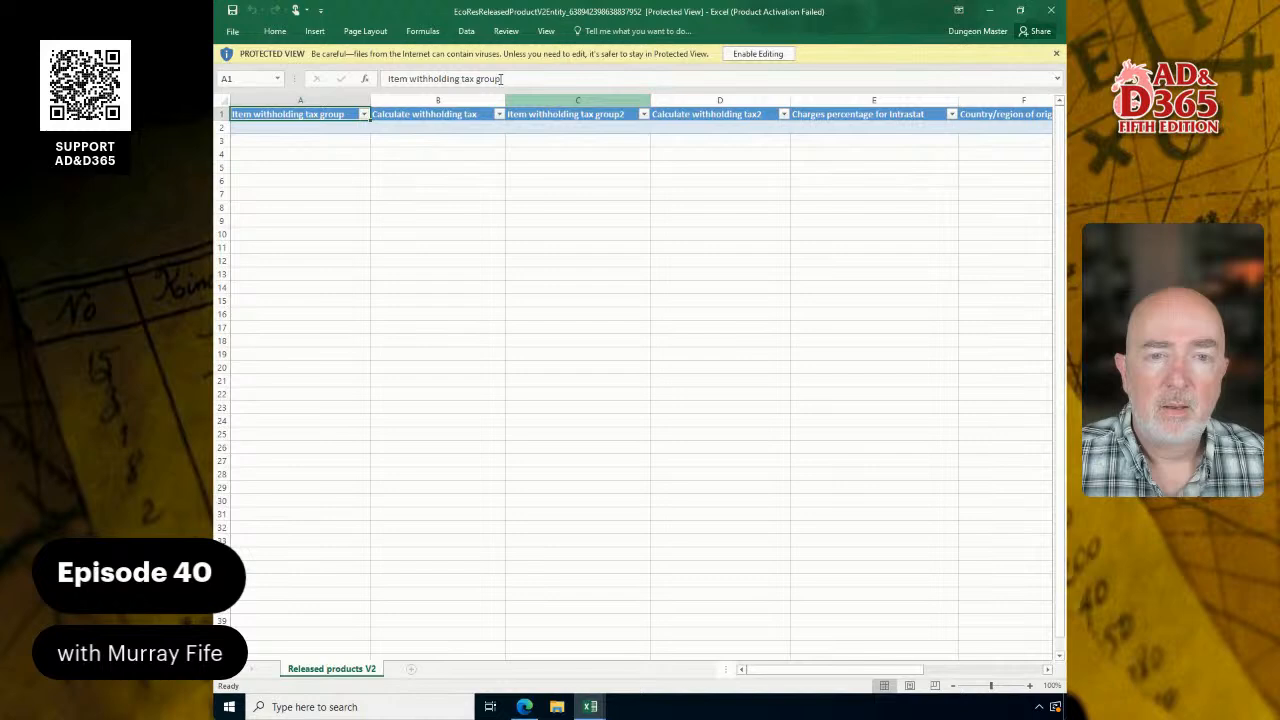
click(758, 53)
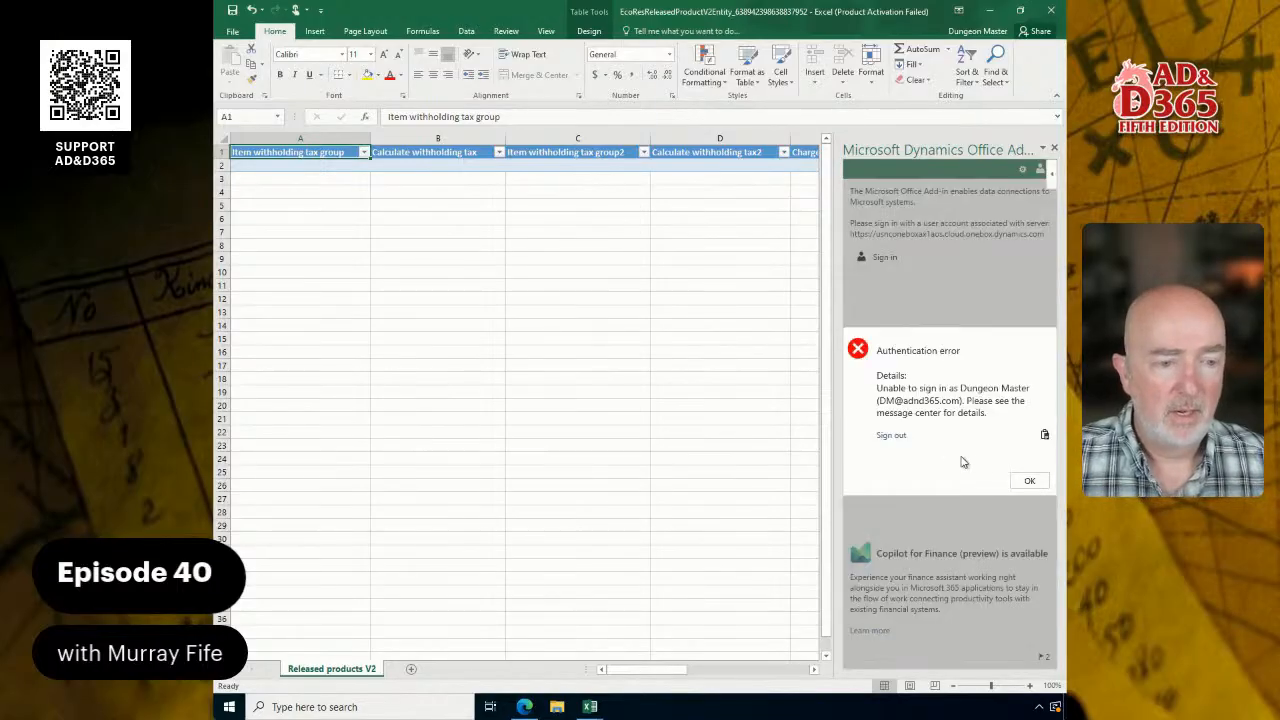
Step: Try to sign in to the Microsoft Dynamics Office Add-in from the exported workbook and dismiss the error details
click(1029, 484)
click(888, 258)
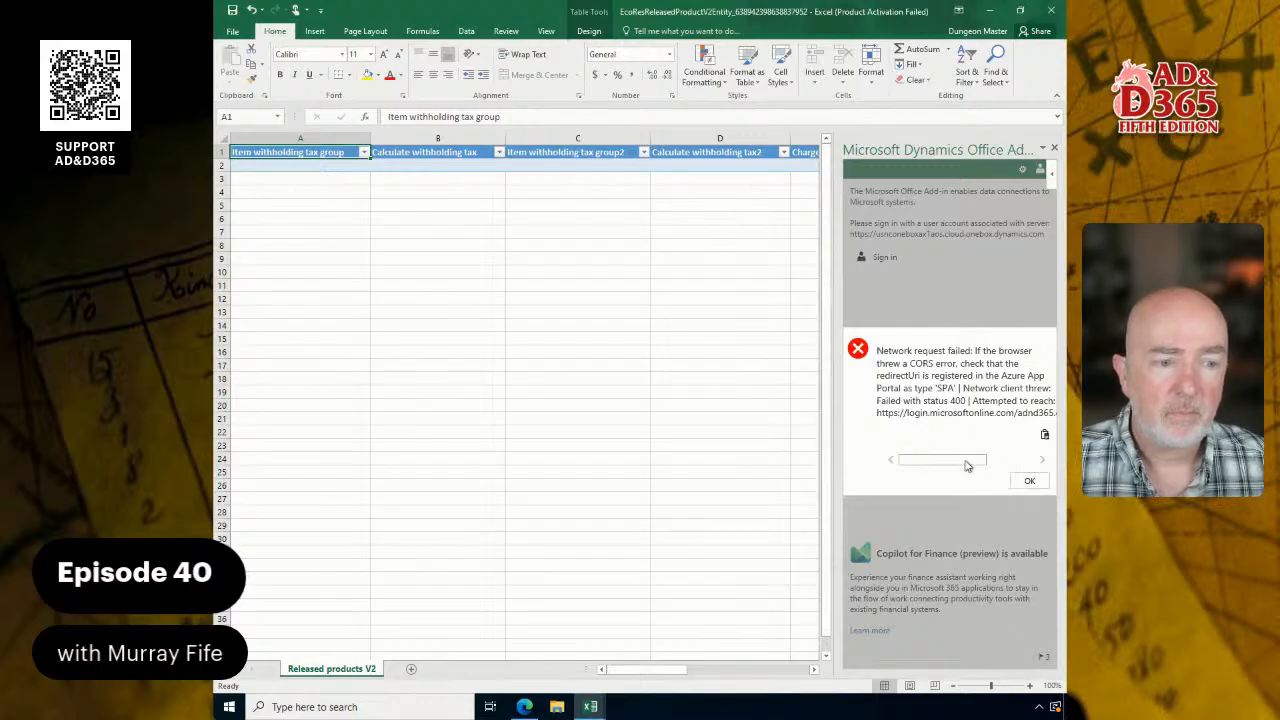
drag(967, 465, 945, 455)
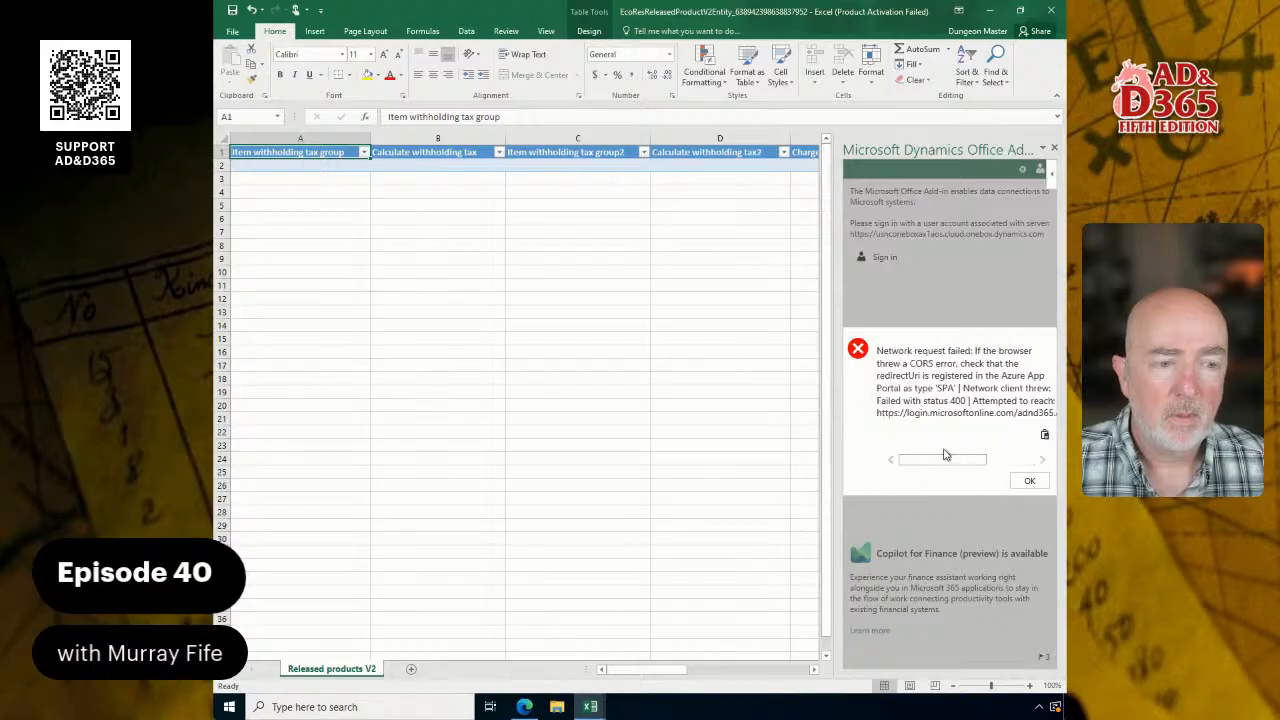
click(1018, 481)
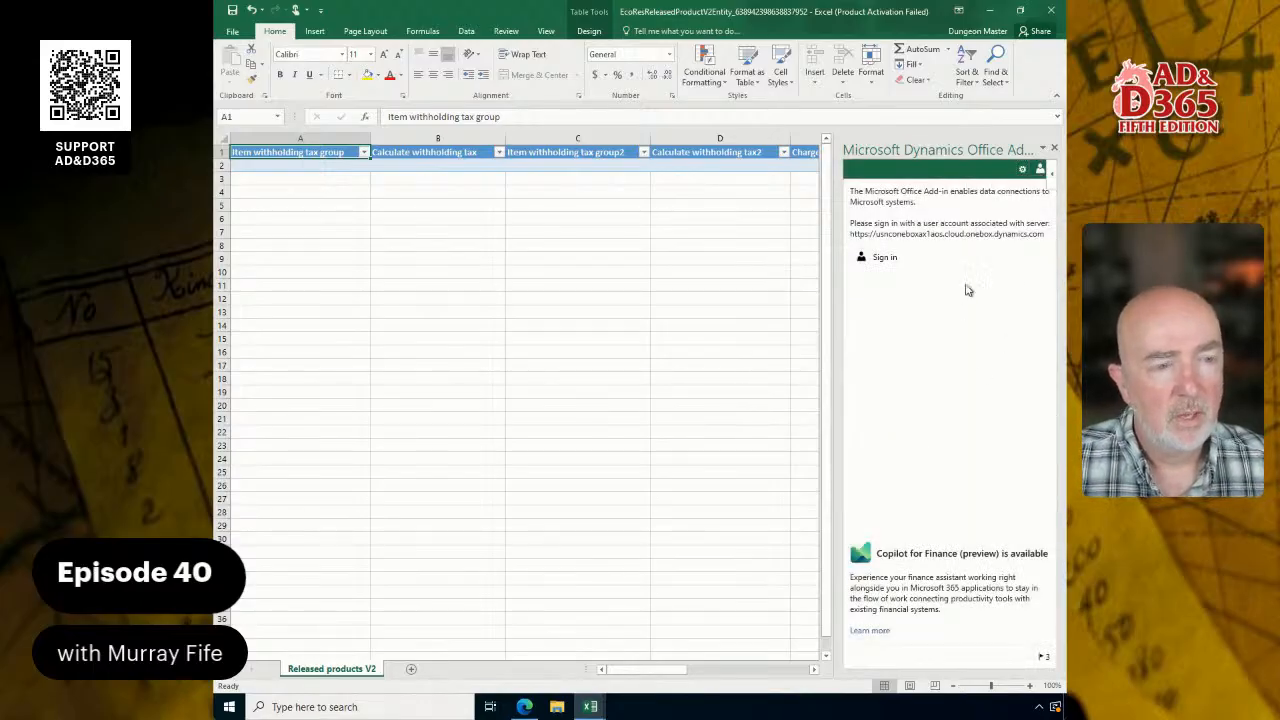
Step: Close the add-in pane and the exported workbook without saving, and minimize the Released products workbook to return to the BACKPACK record
click(1056, 150)
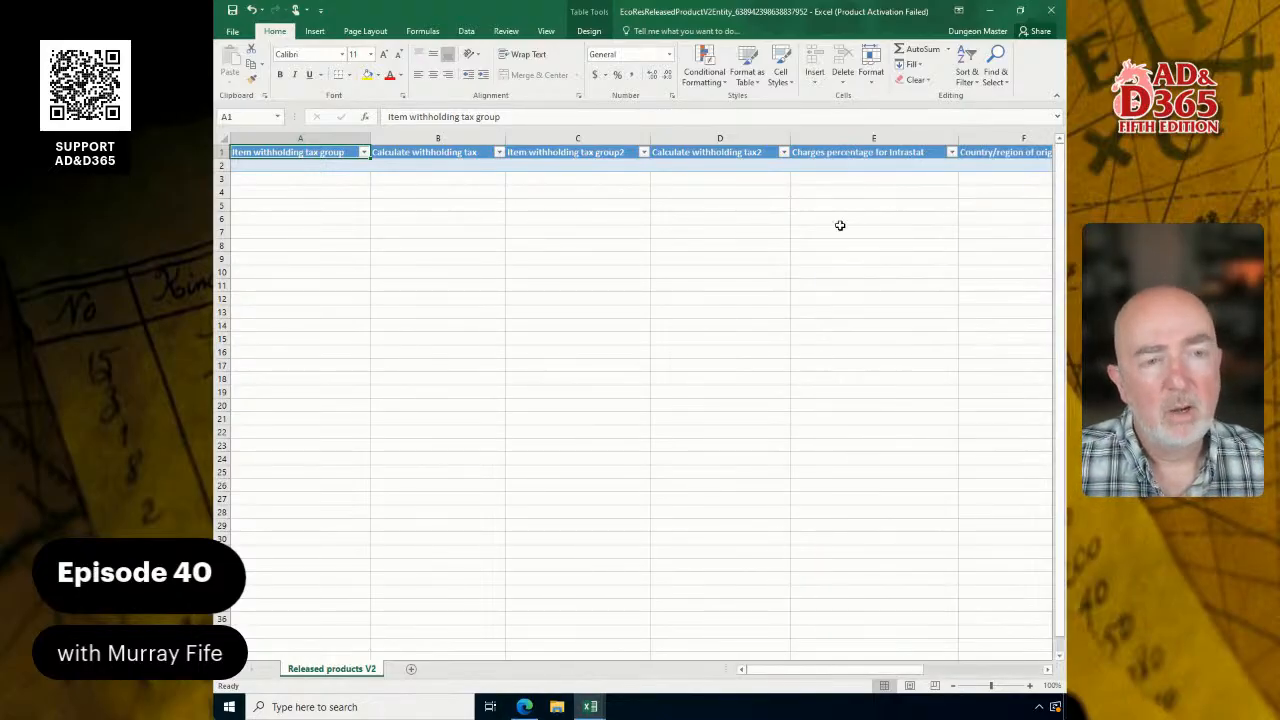
click(800, 245)
click(580, 176)
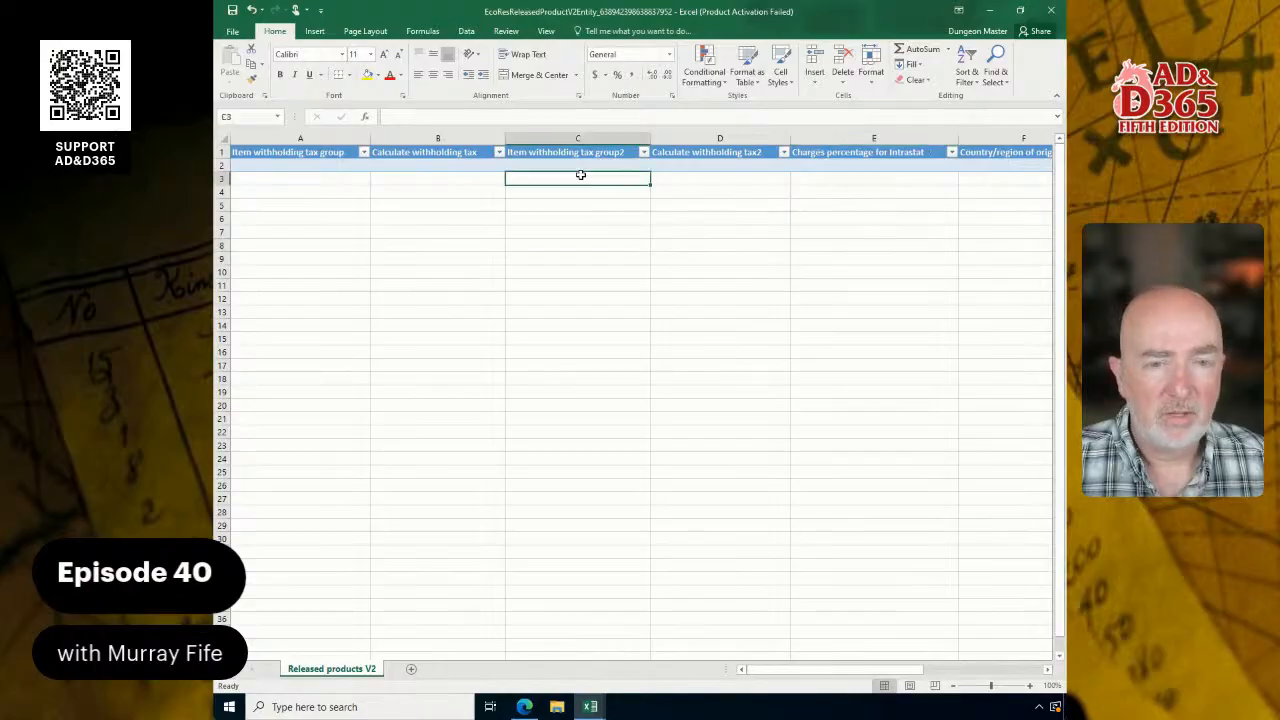
click(1051, 10)
click(637, 370)
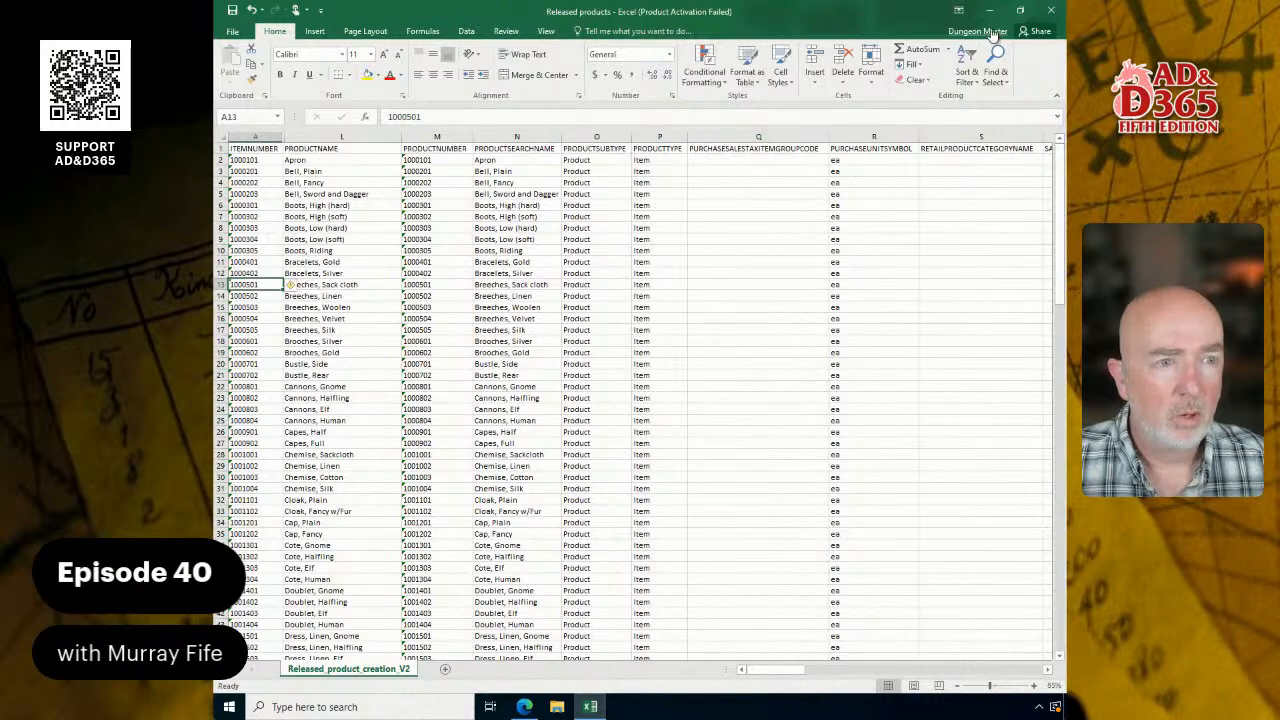
click(990, 12)
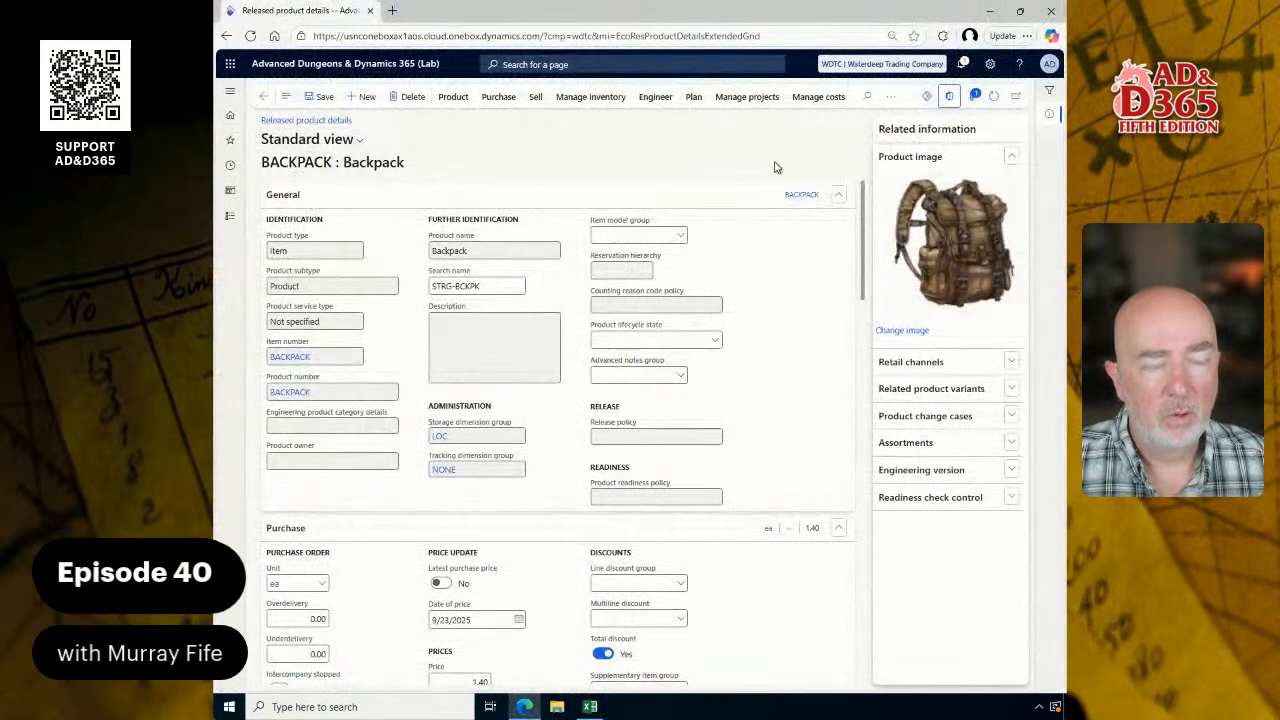